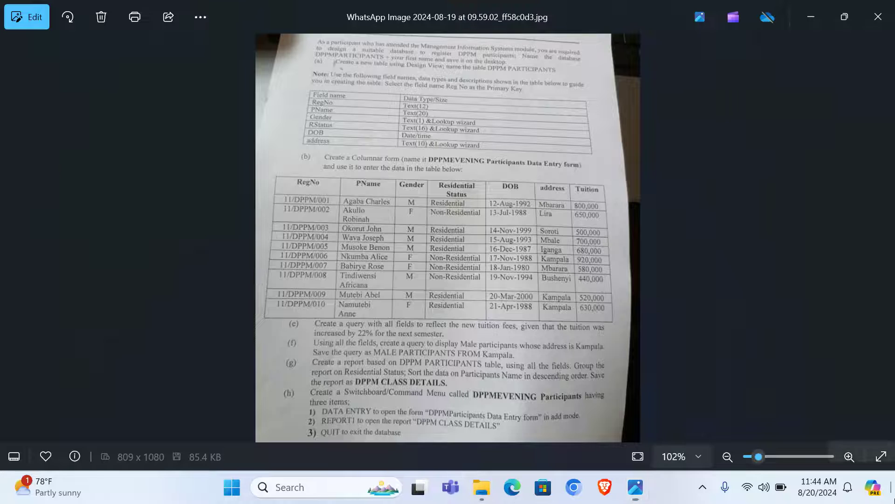
Open the desktop folder ending in 008 and create a new Microsoft Access database in it.
click(636, 487)
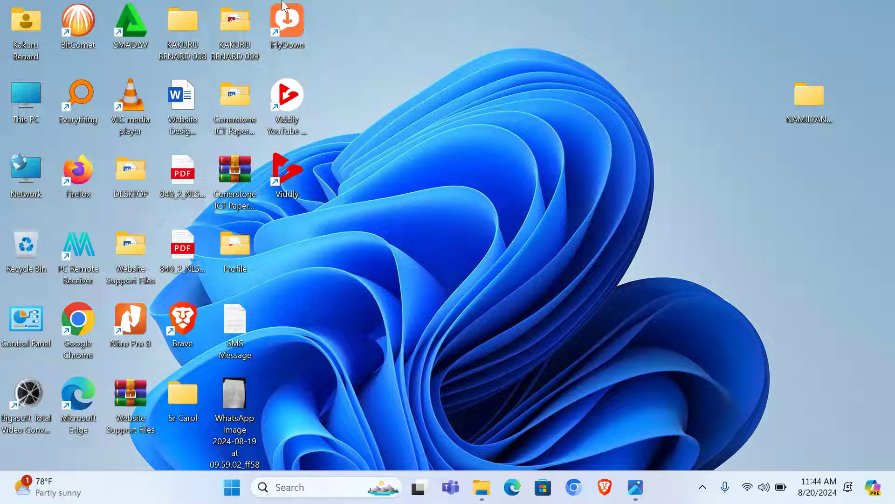
double_click(176, 27)
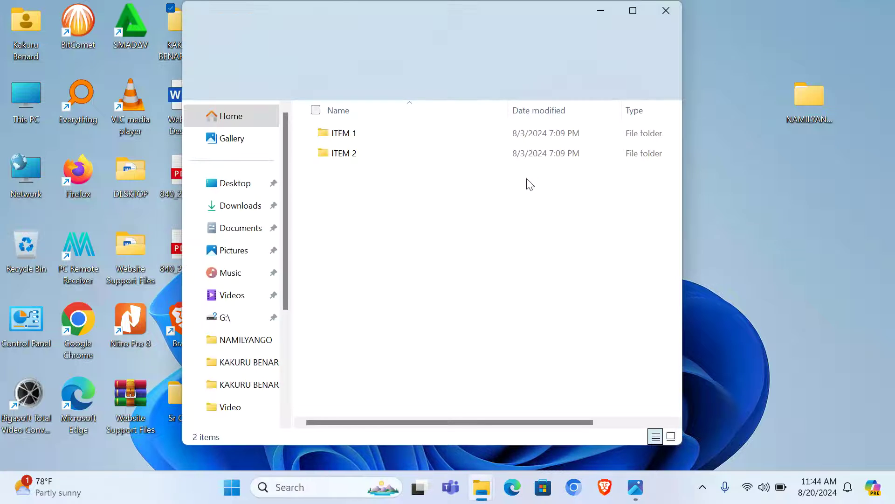
right_click(362, 213)
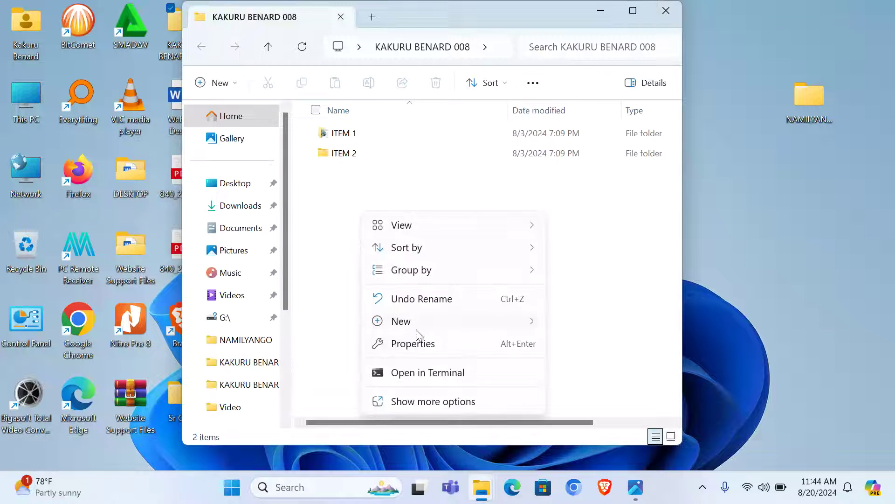
mouse_move(432, 325)
click(662, 58)
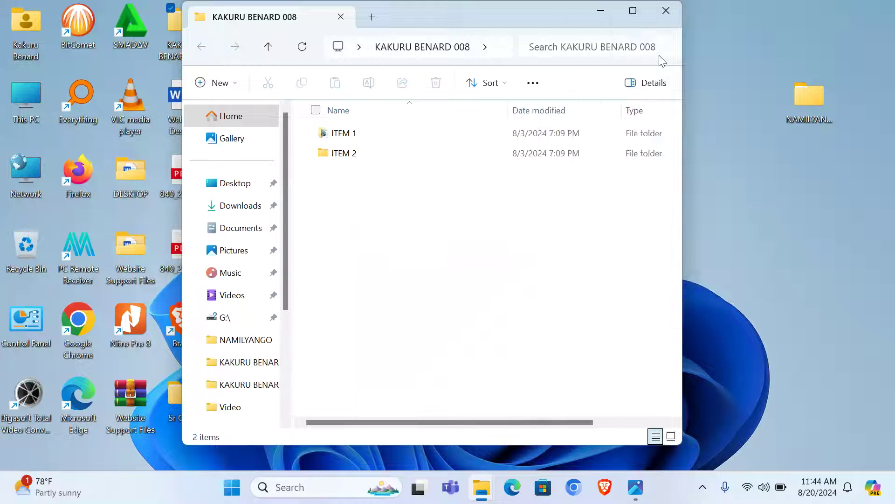
Name the new database file DPPMPARTICIPANT- followed by the owner's first name in capitals.
text(D)
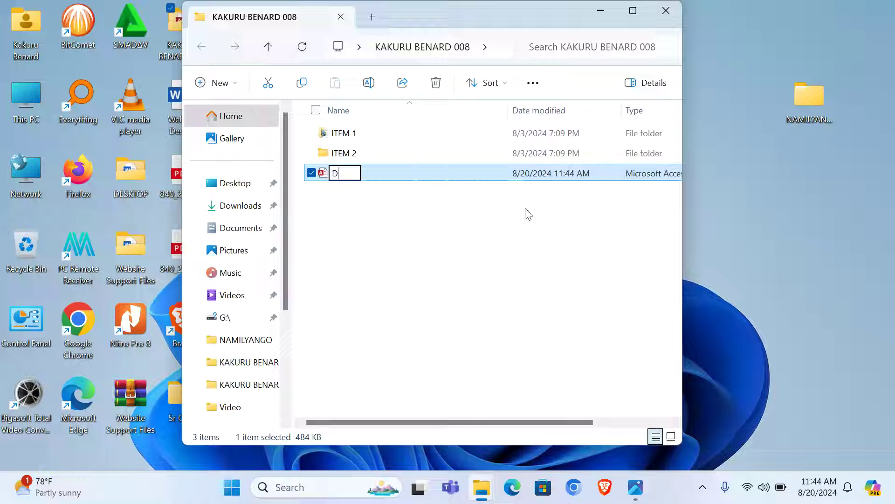
text(PPM)
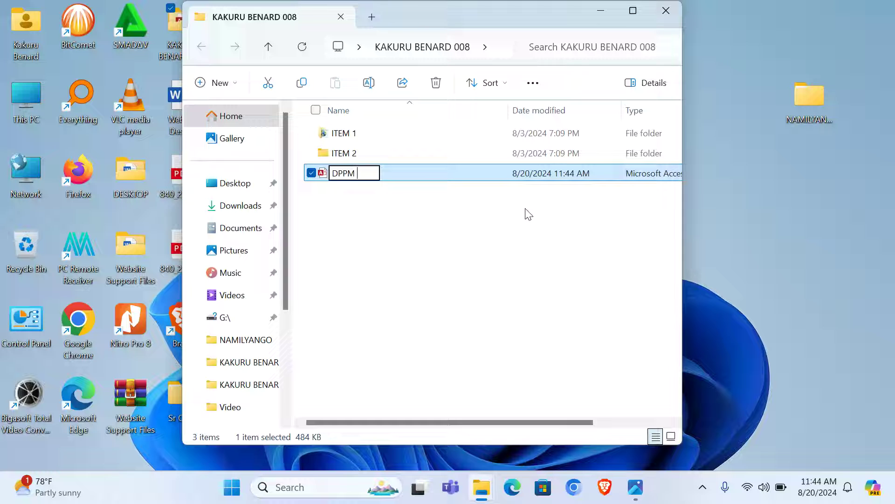
text(PART)
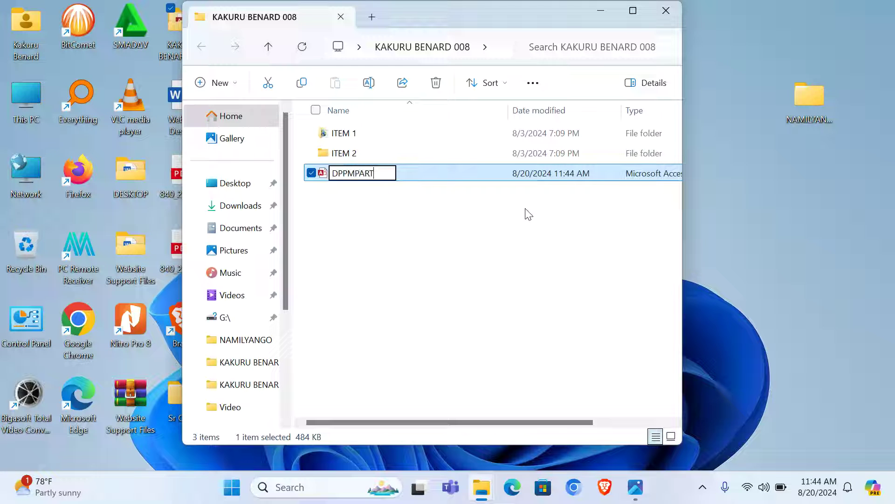
text(ICIPA)
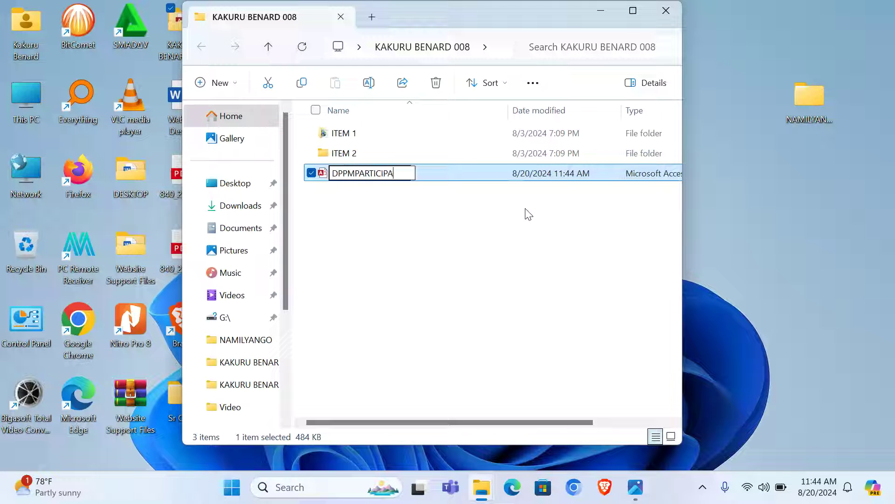
text(NT-B3)
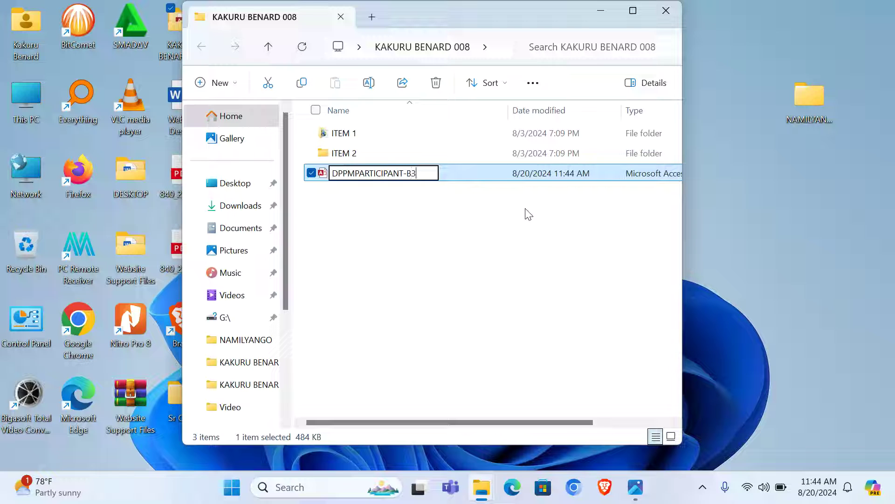
key(BackSpace)
text(ENARD)
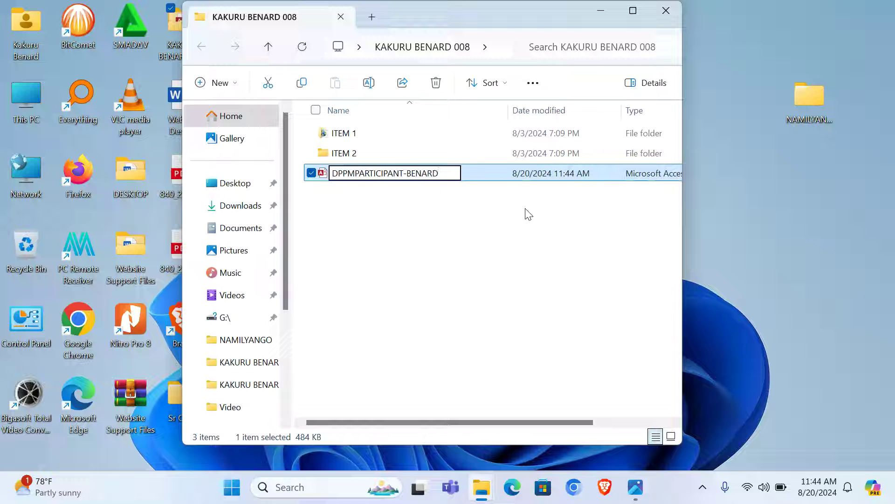
key(Return)
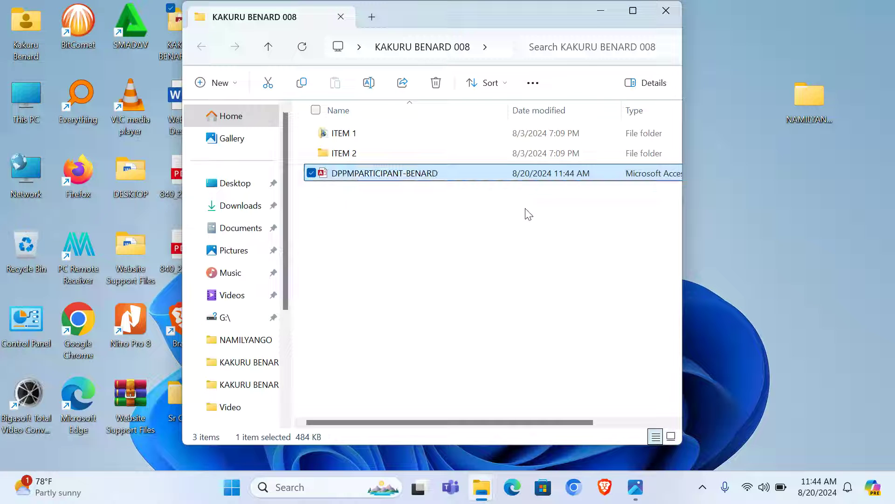
Rename the DPPMPARTICIPANT database file by adding the letter K to the end of its name.
right_click(420, 180)
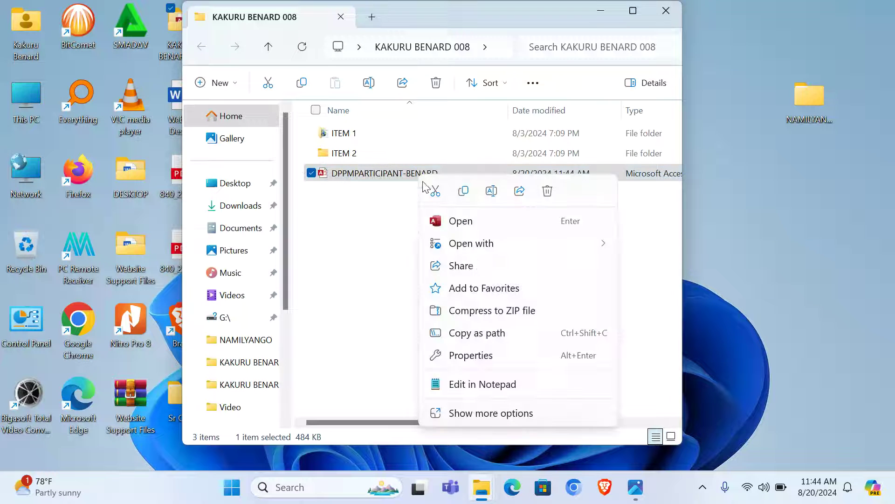
click(492, 191)
click(447, 173)
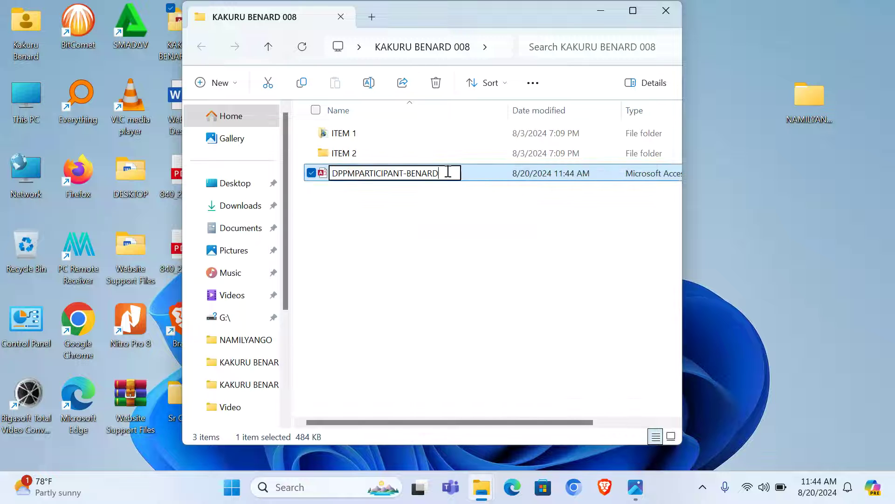
key(Return)
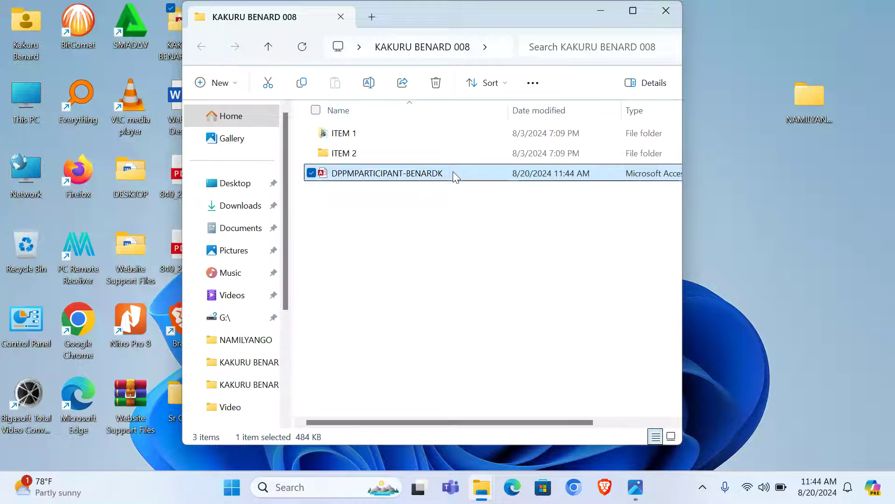
Open the renamed DPPMPARTICIPANT database in Access and enable its disabled active content.
double_click(455, 176)
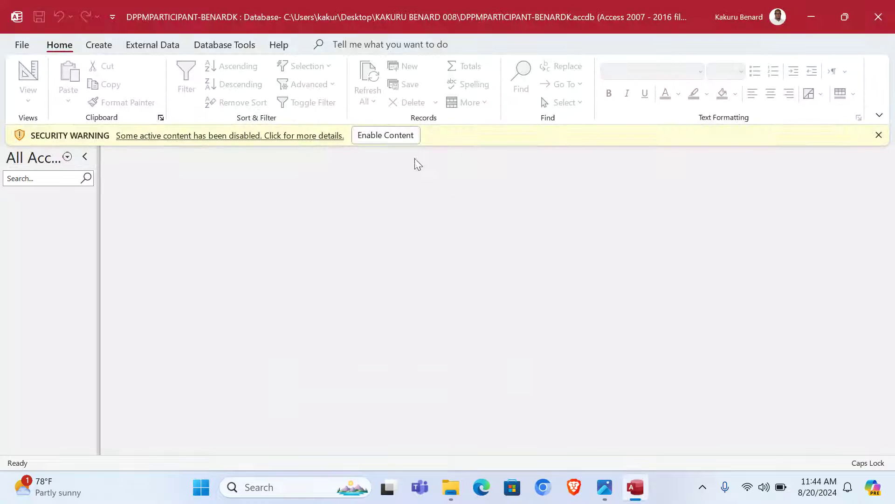
click(392, 140)
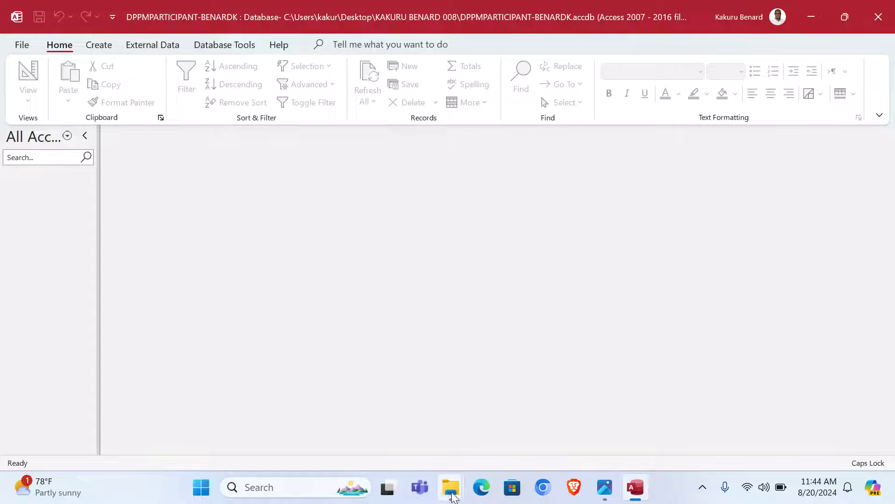
Check the table instructions in the exercise photo and start a new table in Design View.
click(605, 486)
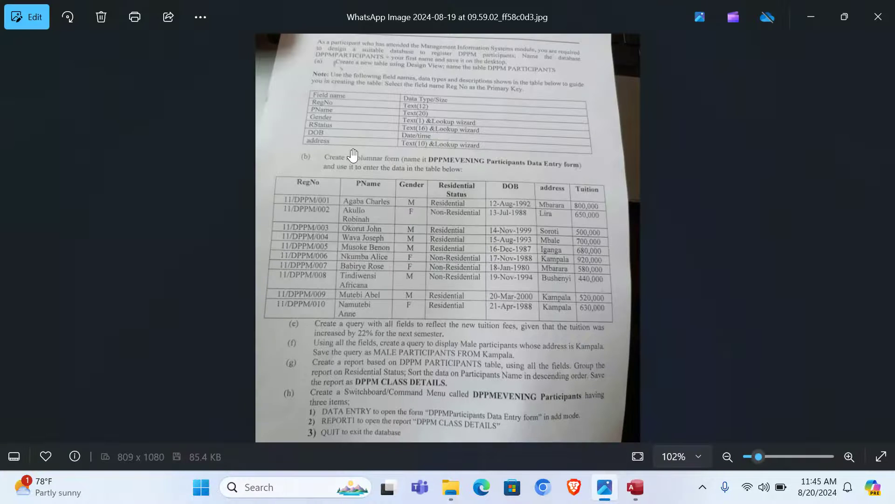
click(637, 495)
click(110, 47)
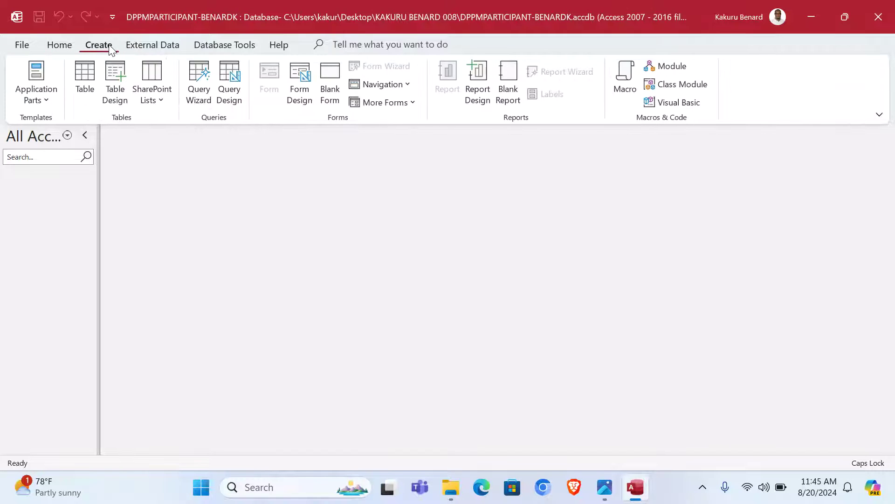
click(115, 81)
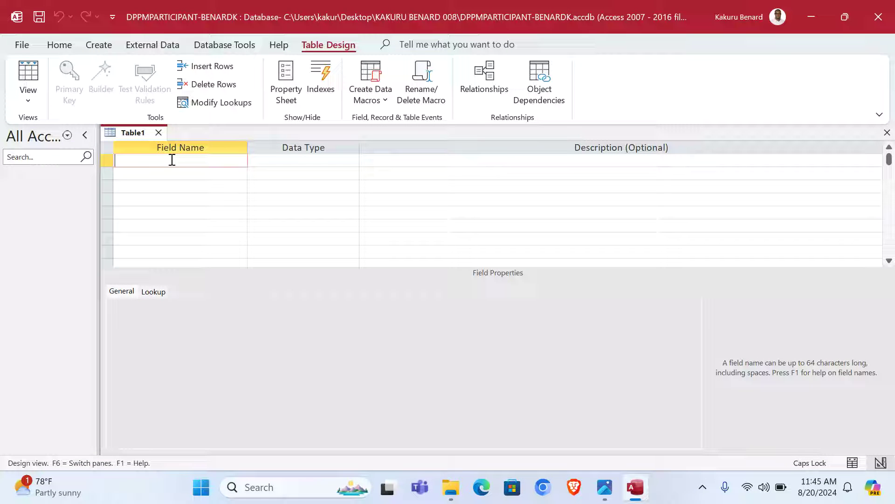
Consult the field list in the exercise photo and add the fields RegNo, Pname and Gender to the new table as Short Text.
click(605, 487)
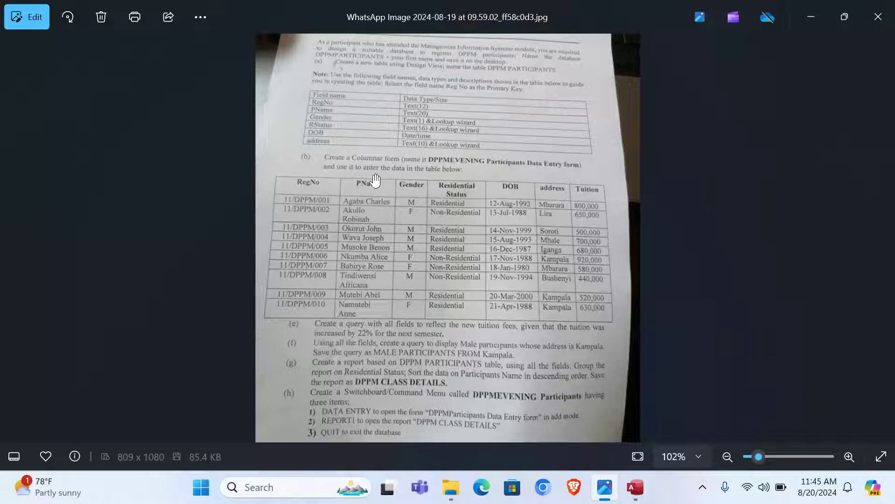
click(634, 486)
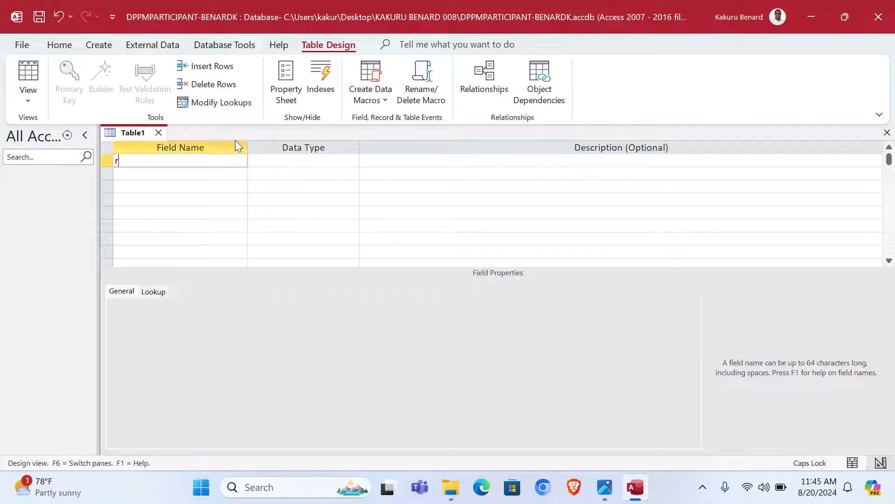
text(R)
key(Caps_Lock)
text(egNO)
key(BackSpace)
text(o)
key(Down)
text(Pname)
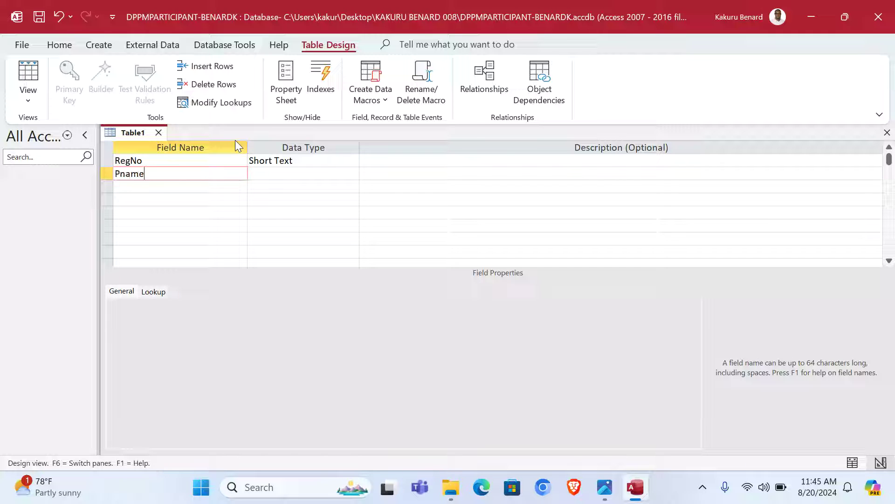
key(Down)
text(Gender)
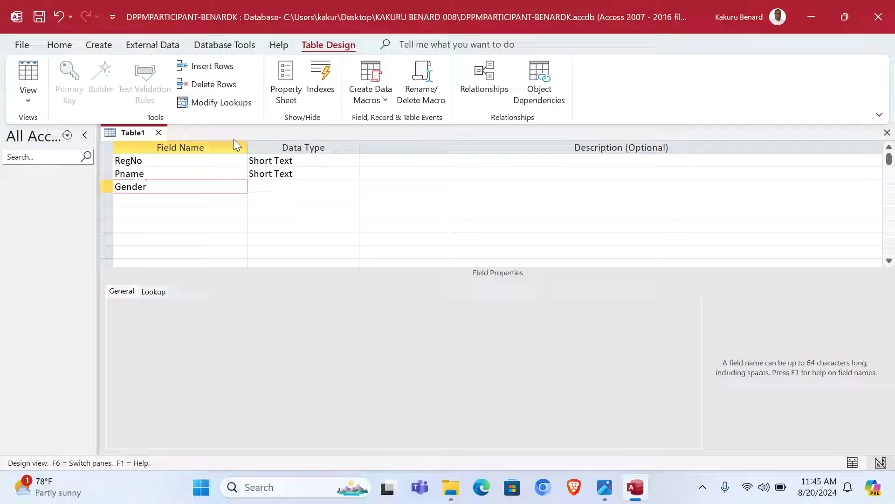
key(Down)
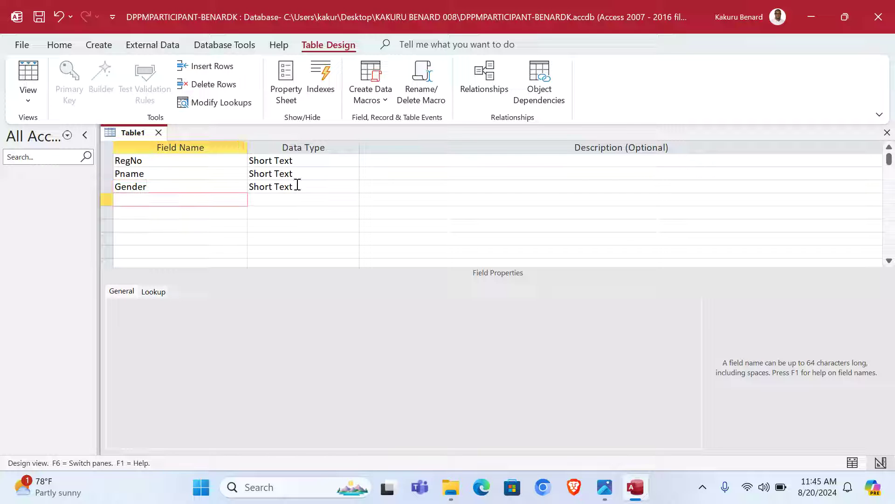
Recheck the exercise photo and add the fields RStatus, DOB, Address and Tuition below Gender.
click(605, 487)
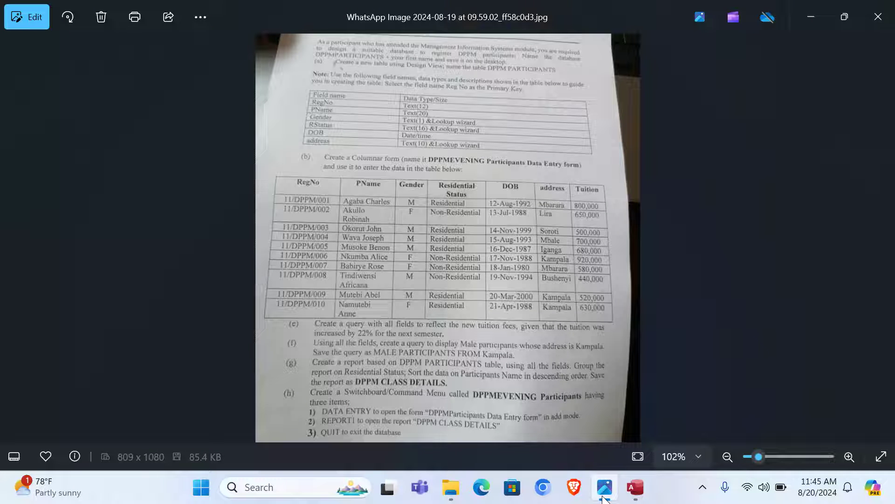
click(603, 497)
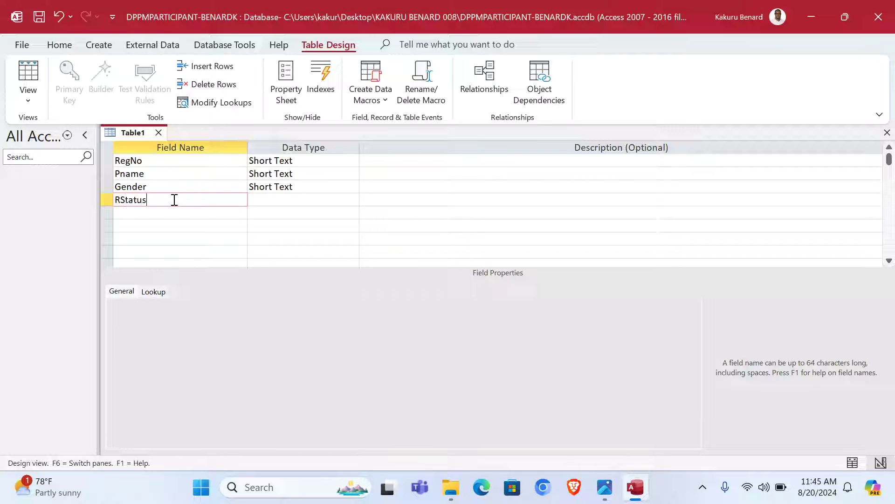
key(Down)
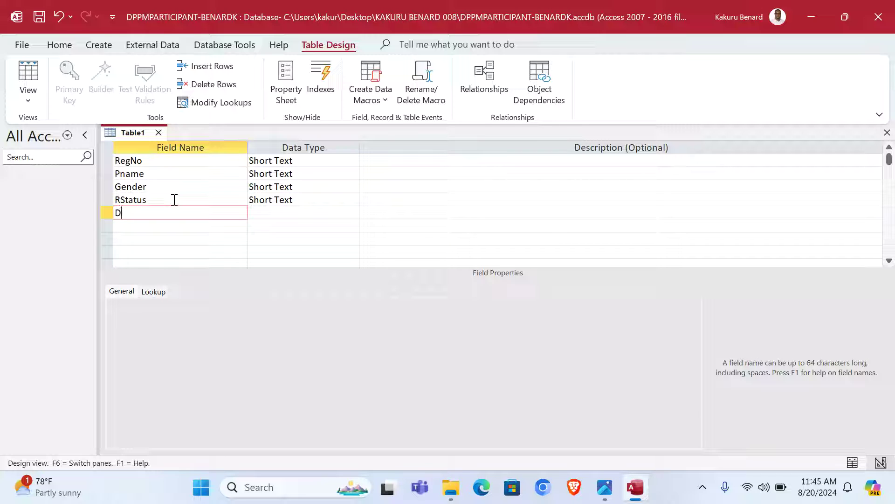
key(Down)
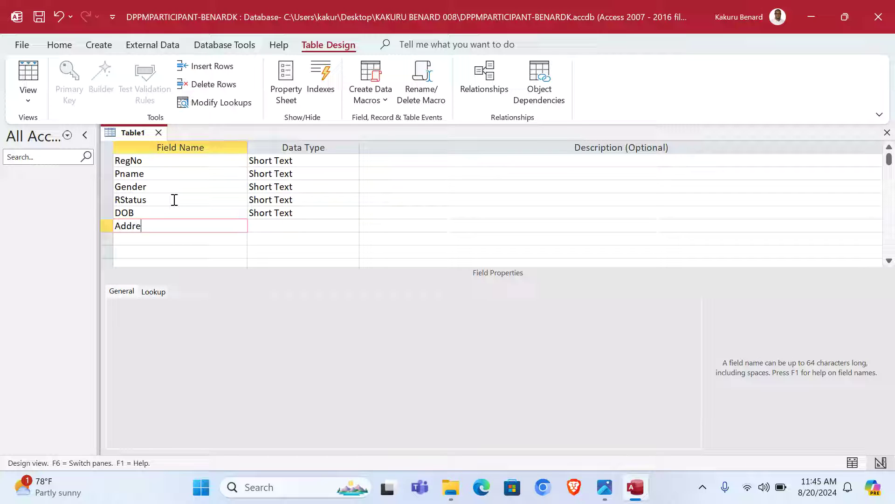
key(Down)
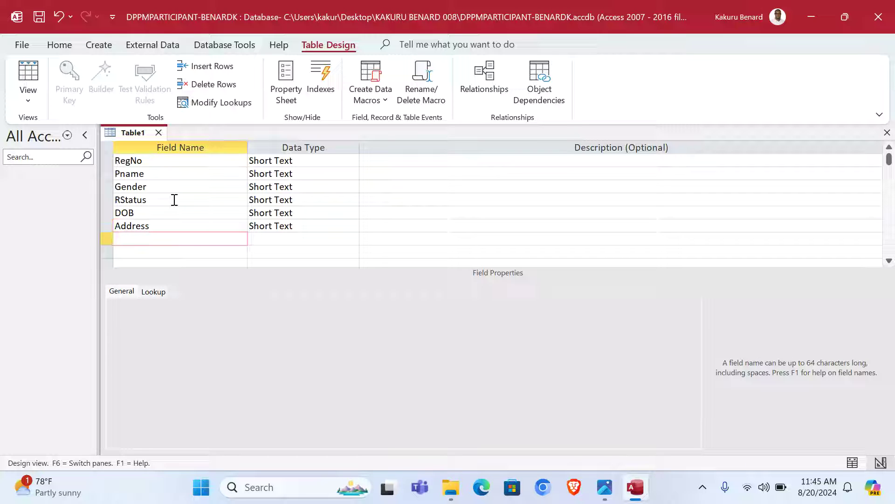
text(Tuition)
key(Tab)
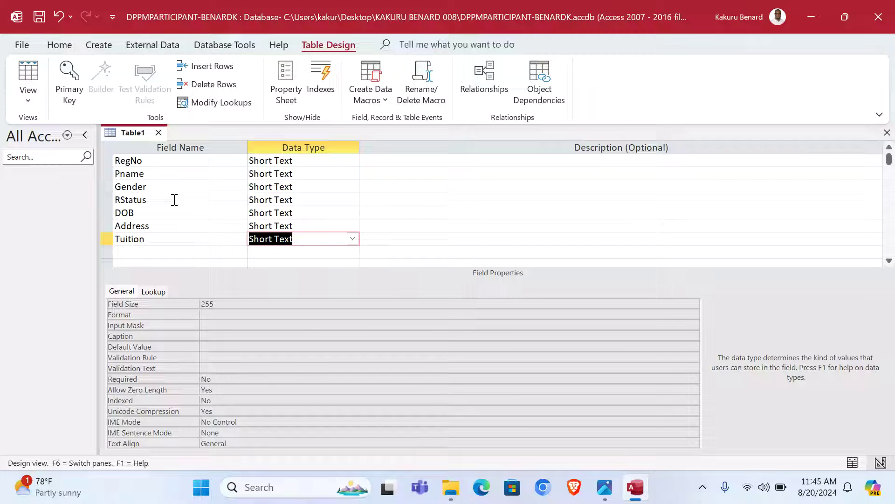
Check the field sizes in the exercise photo and set the RegNo field size to 12.
click(605, 487)
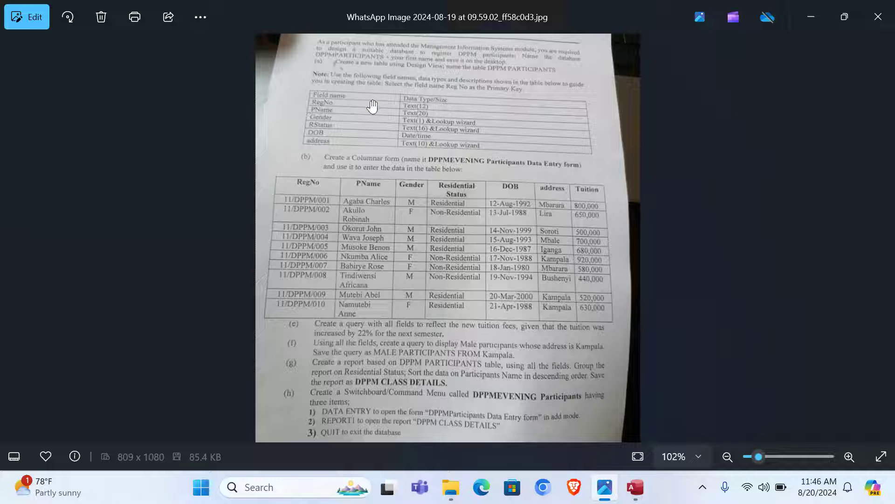
click(635, 495)
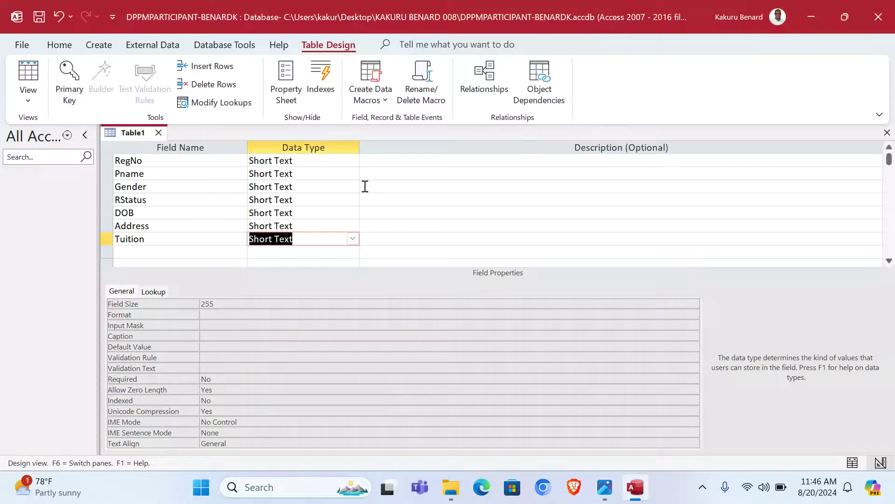
click(300, 160)
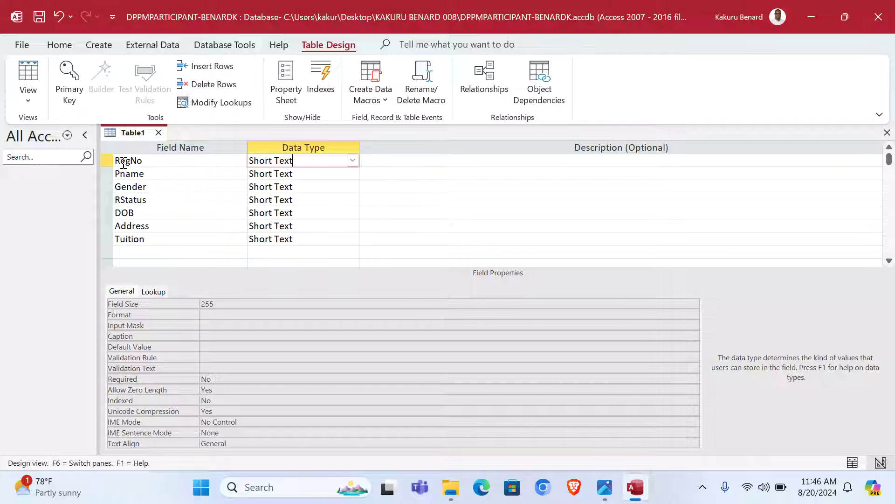
click(219, 304)
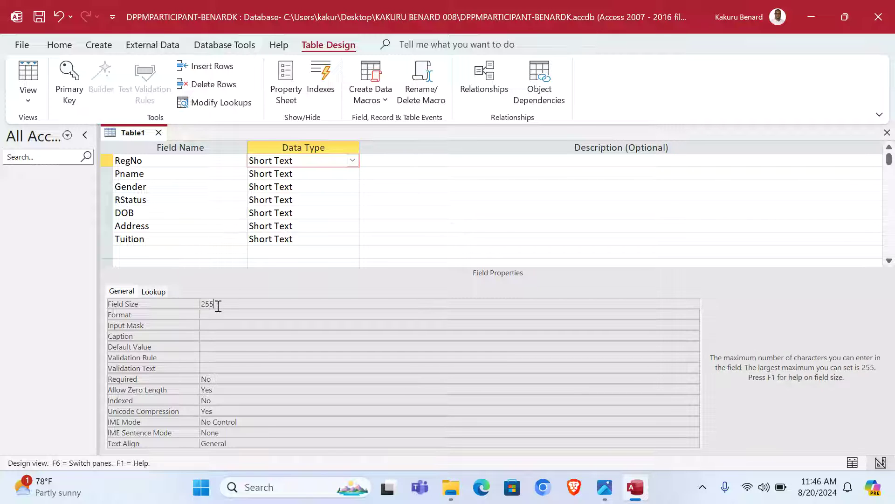
text(12)
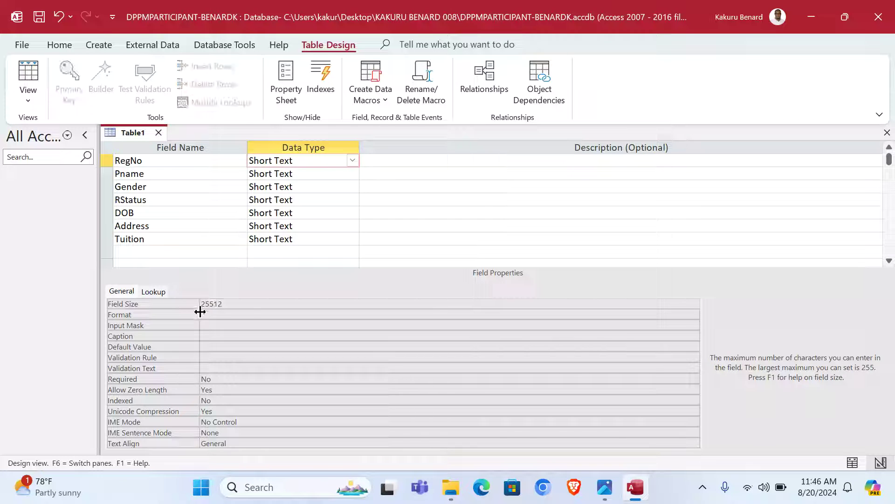
key(Left)
key(Left)
key(BackSpace)
key(BackSpace)
key(BackSpace)
click(223, 304)
Recheck the exercise photo, keep Pname as Short Text and set its field size to 20.
click(293, 173)
click(605, 487)
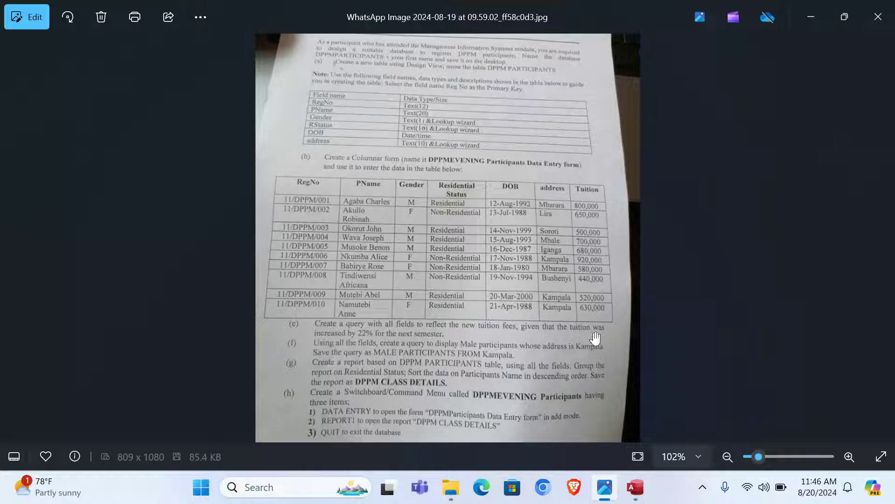
click(634, 487)
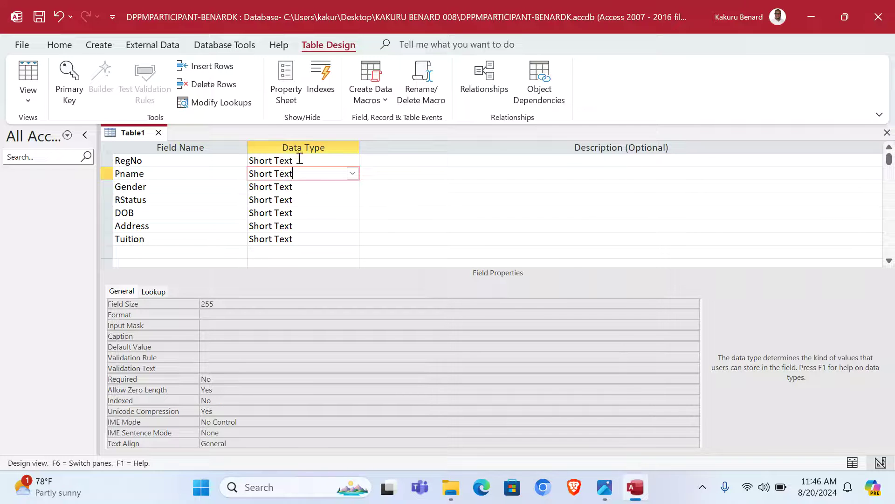
click(353, 173)
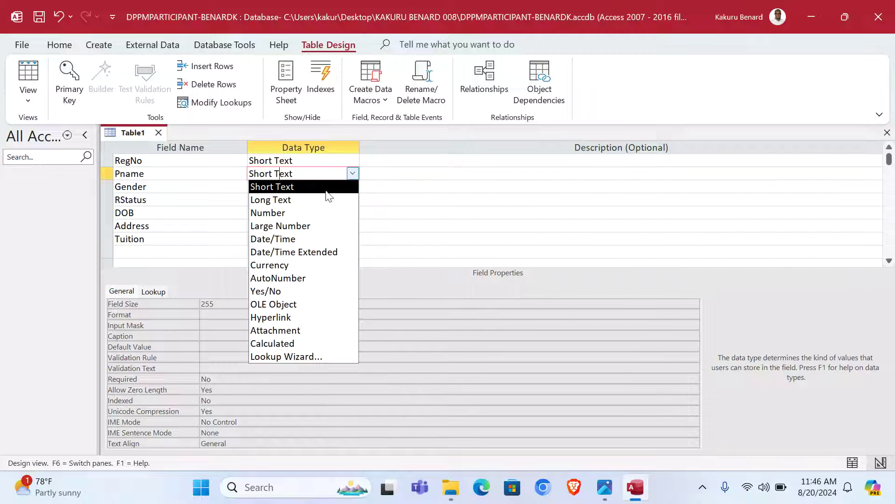
click(317, 187)
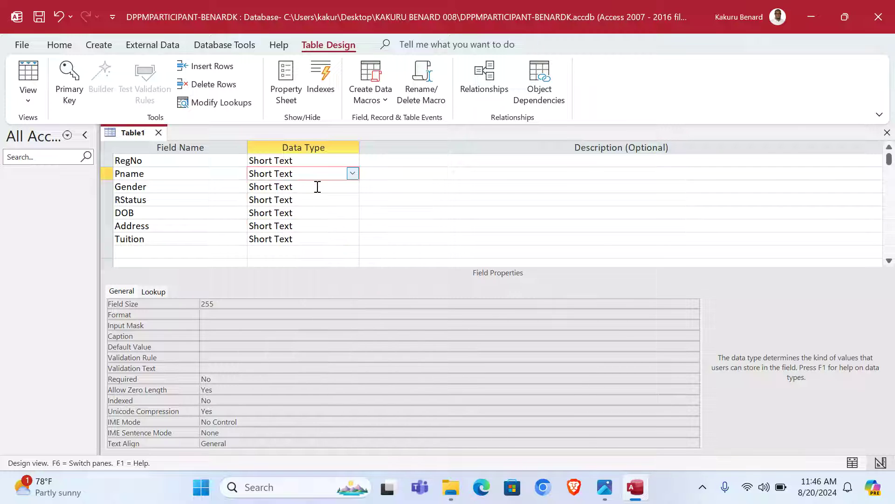
double_click(215, 305)
text(20)
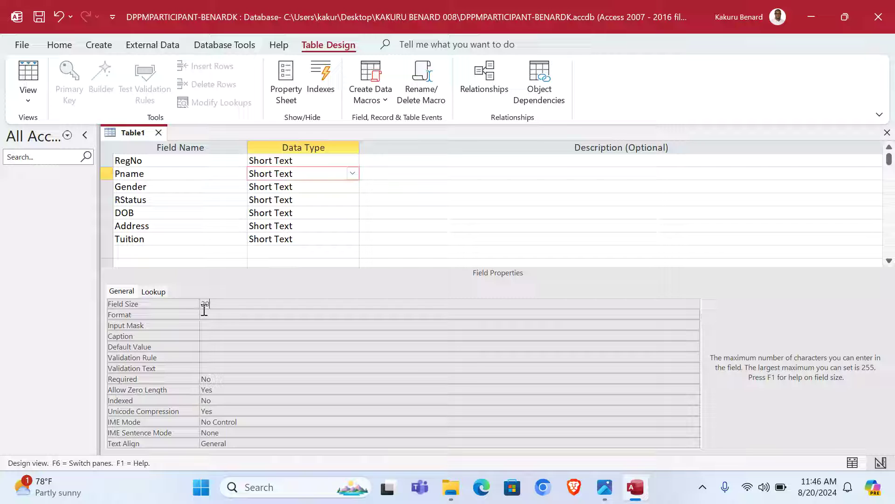
Consult the exercise photo for the Gender specification and set the Gender field size to 1.
click(329, 187)
click(604, 486)
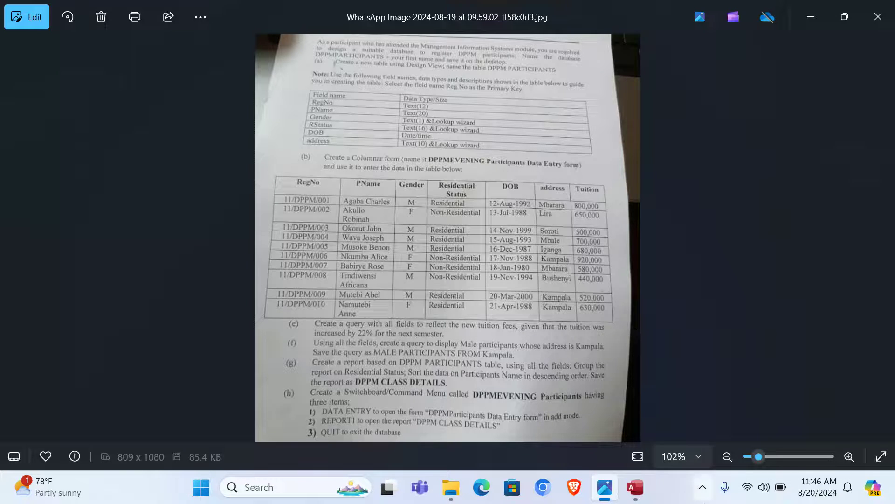
click(635, 487)
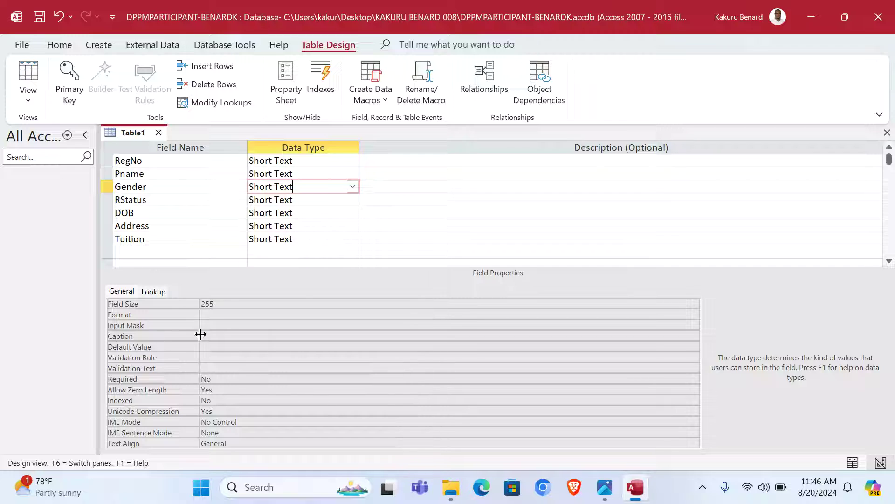
click(201, 304)
text(1)
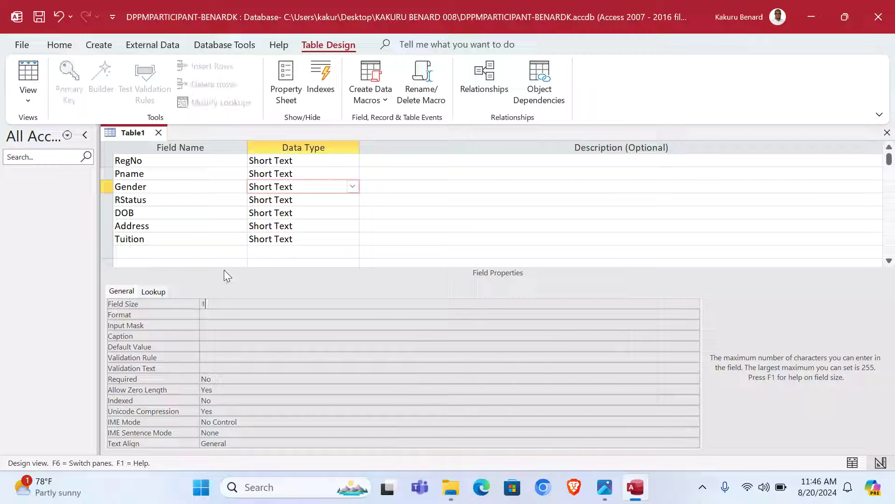
Make Gender a lookup field with the Lookup Wizard, using the self-entered values M and F and keeping the label Gender.
click(353, 186)
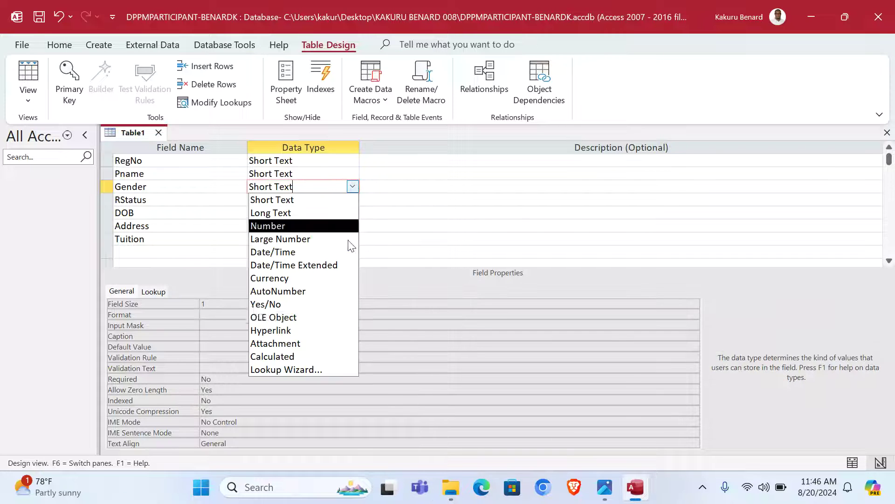
click(331, 368)
click(418, 179)
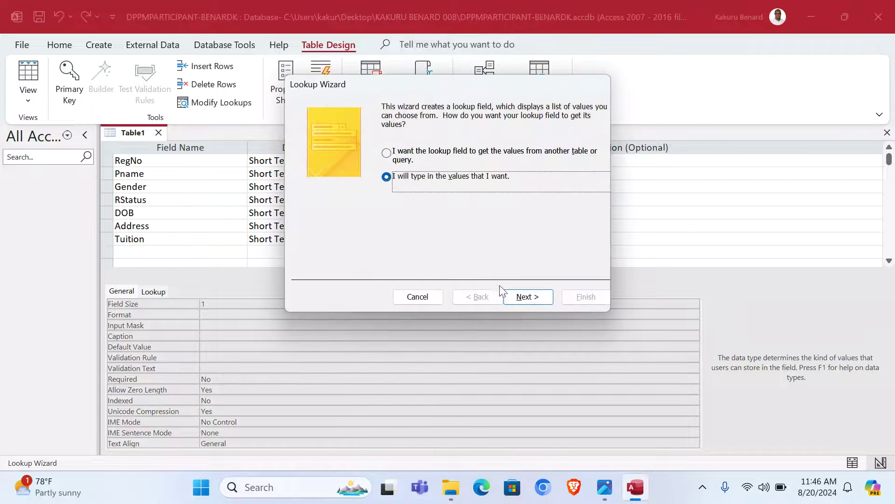
click(518, 299)
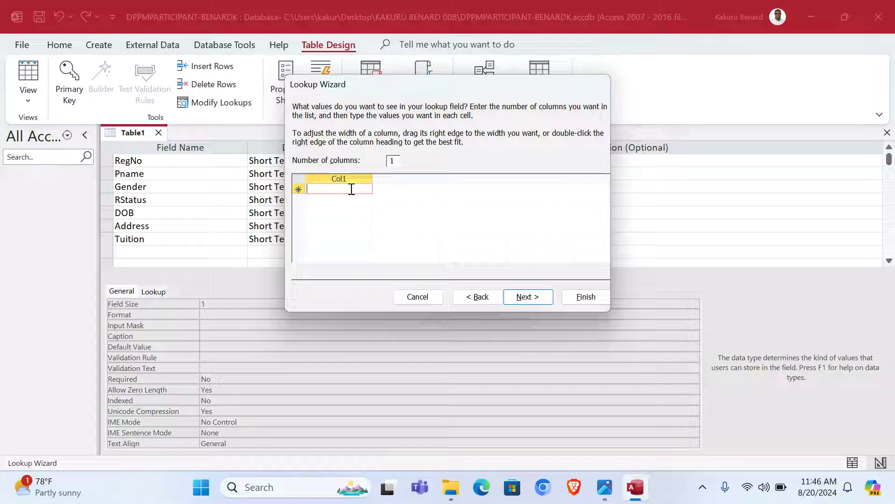
key(Caps_Lock)
text(M)
click(343, 198)
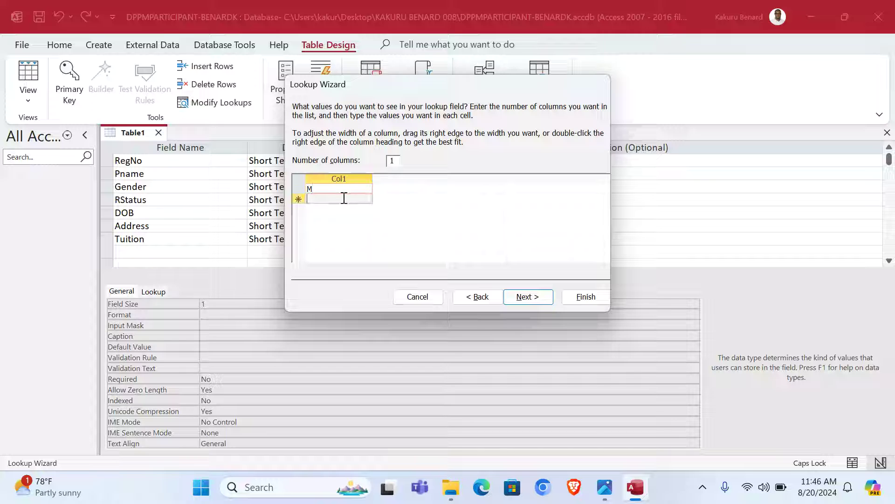
text(F)
click(531, 298)
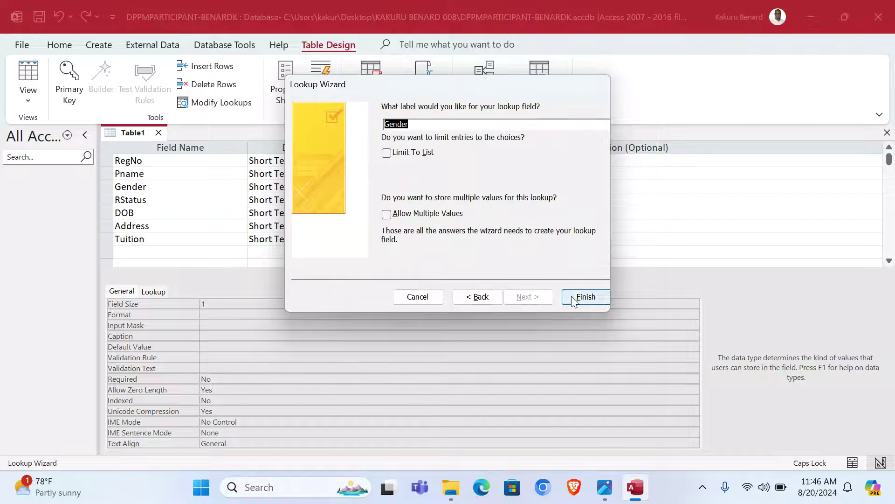
click(581, 297)
Consult the exercise photo for the RStatus specification and set the RStatus field size to 16.
key(alt+Tab)
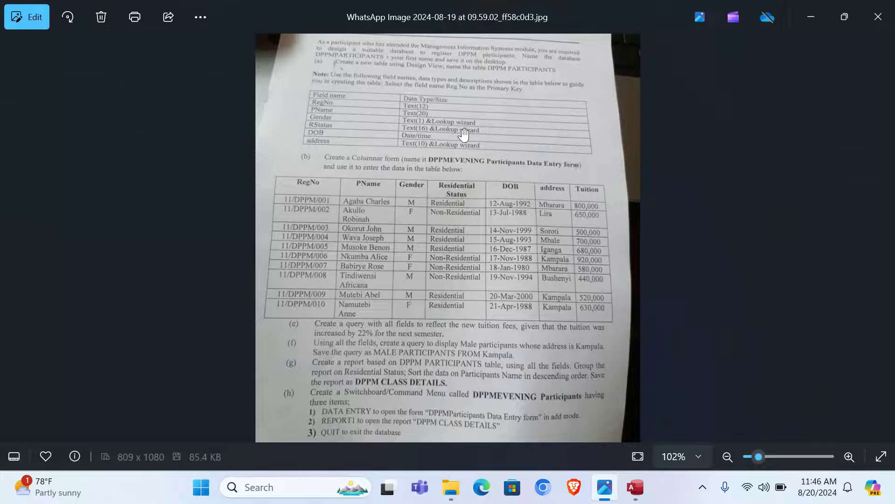
click(635, 487)
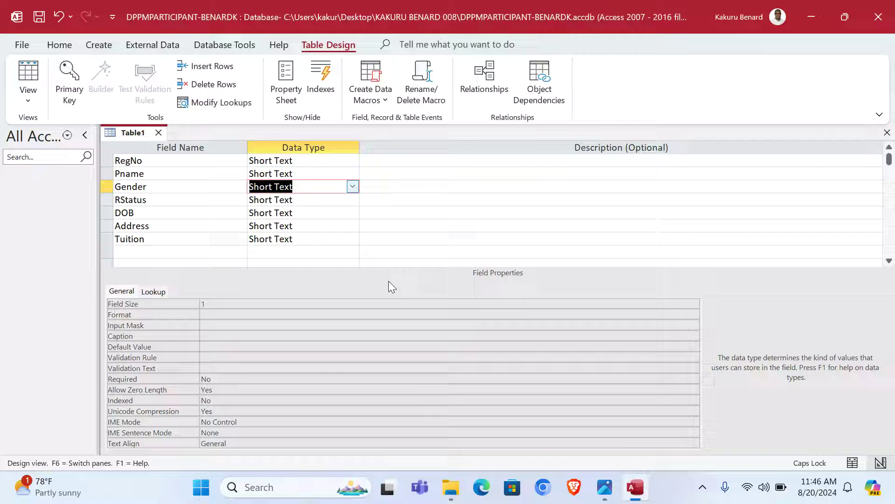
click(319, 199)
click(235, 305)
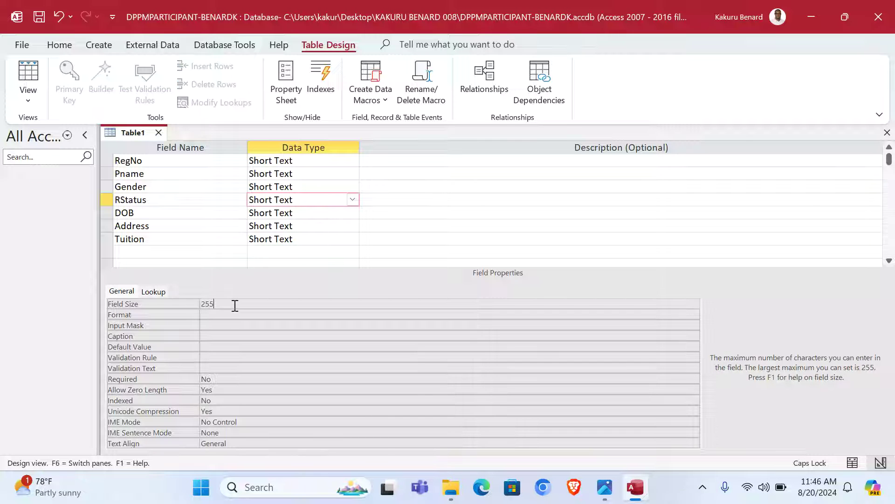
text(16)
Make RStatus a lookup field with the Lookup Wizard, using the self-entered values Residential and Non-Residential.
click(352, 199)
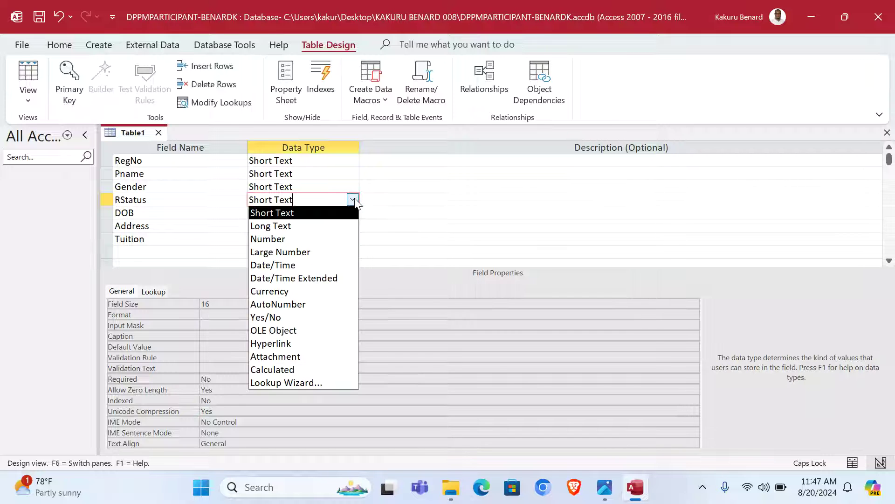
click(310, 382)
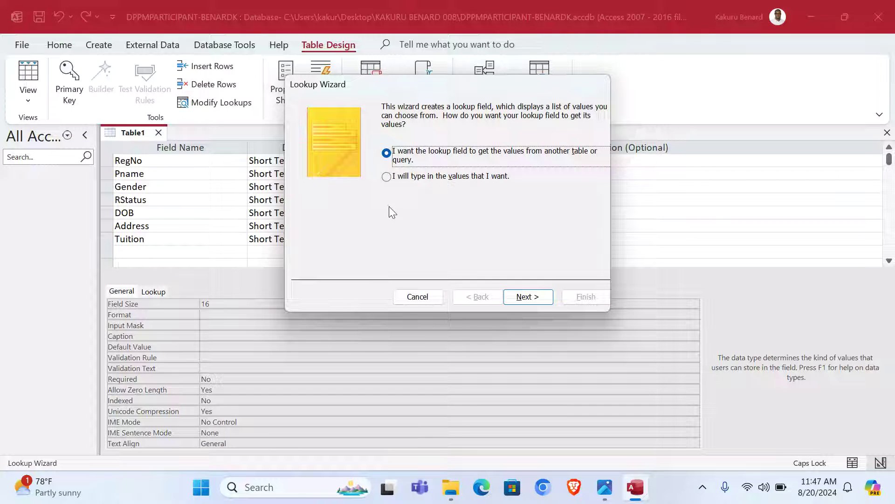
click(386, 176)
click(527, 296)
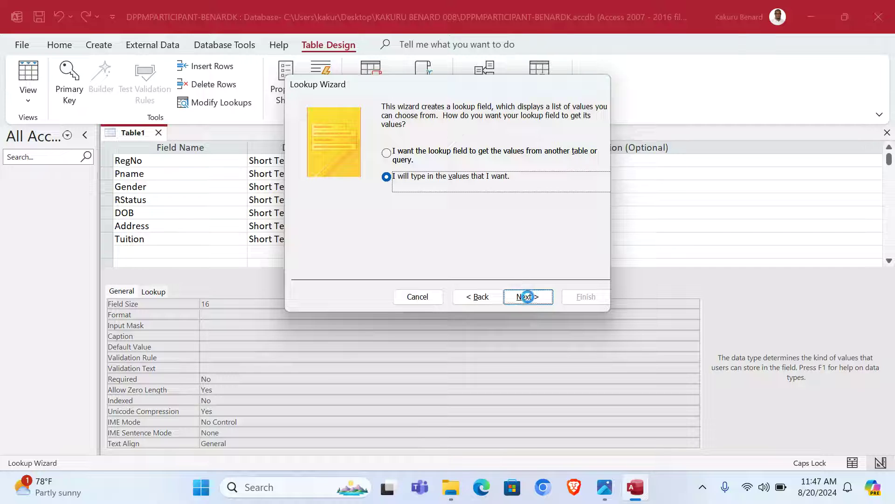
click(335, 188)
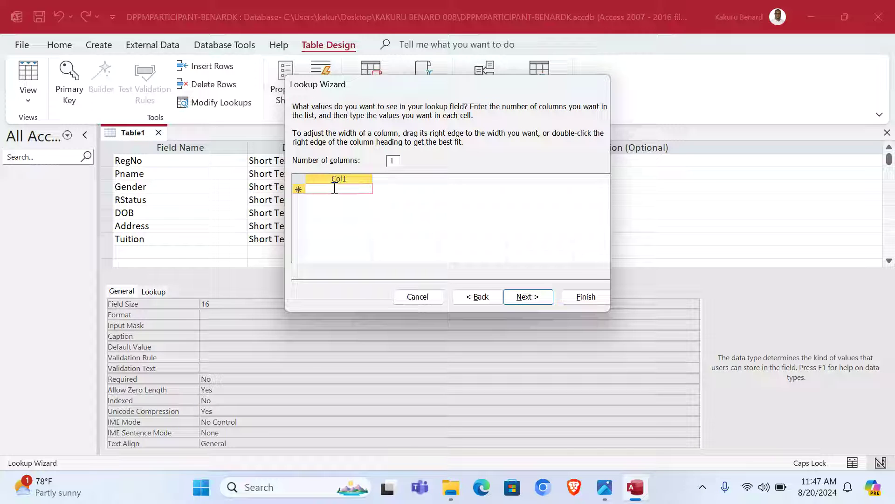
text(R)
key(Caps_Lock)
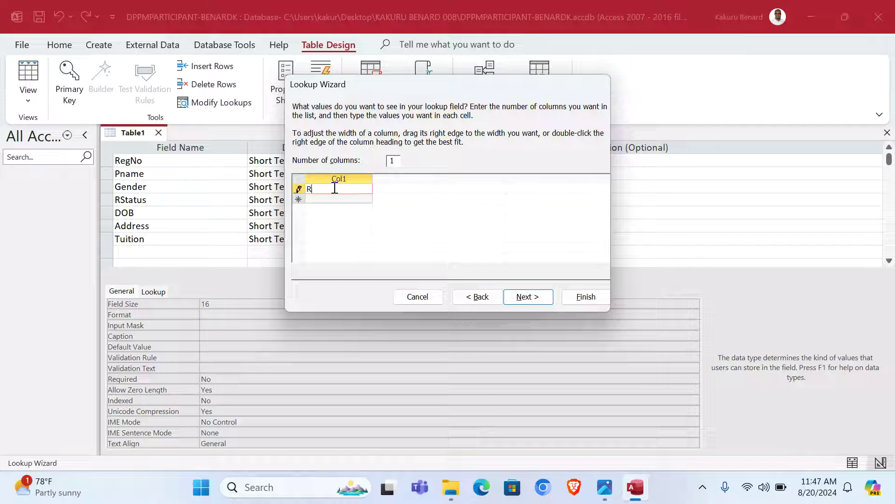
text(esidential)
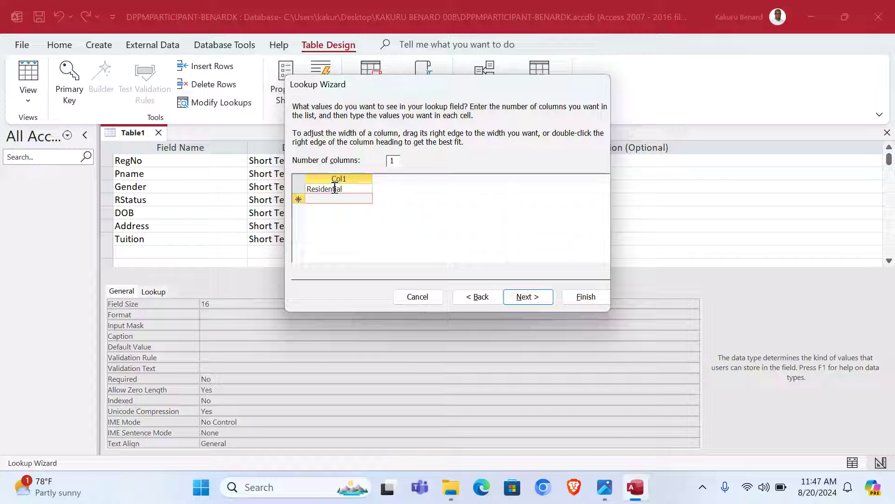
text(Non-Residential)
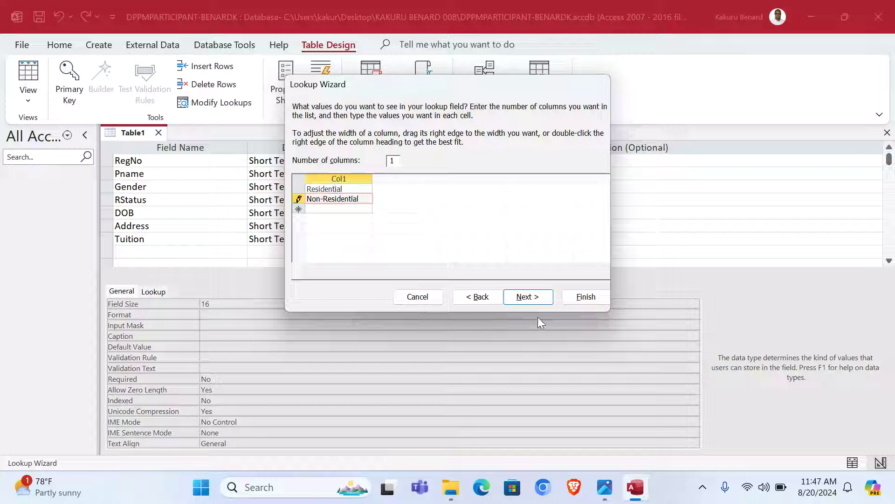
click(532, 304)
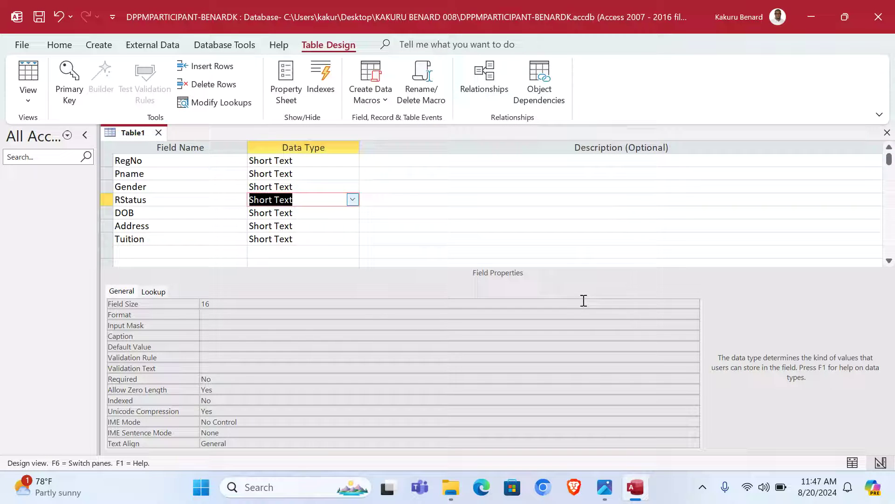
Check the DOB specification in the exercise photo and set the DOB data type to Date/Time.
click(605, 487)
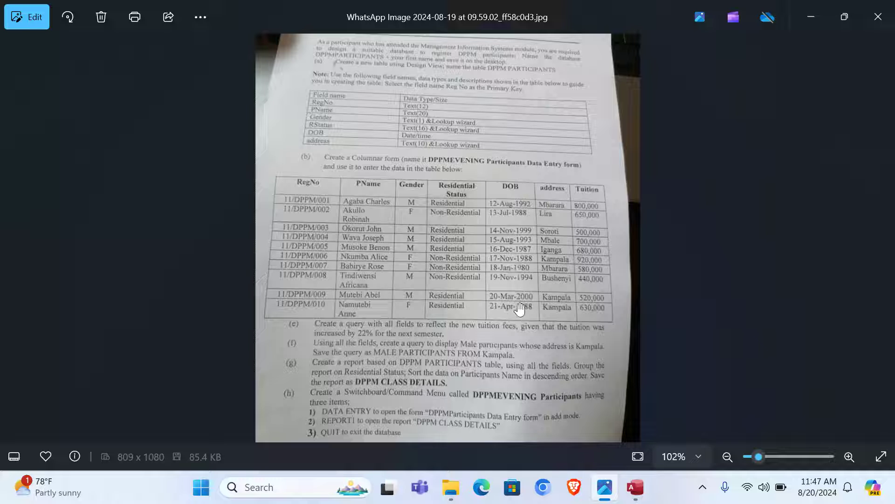
click(635, 489)
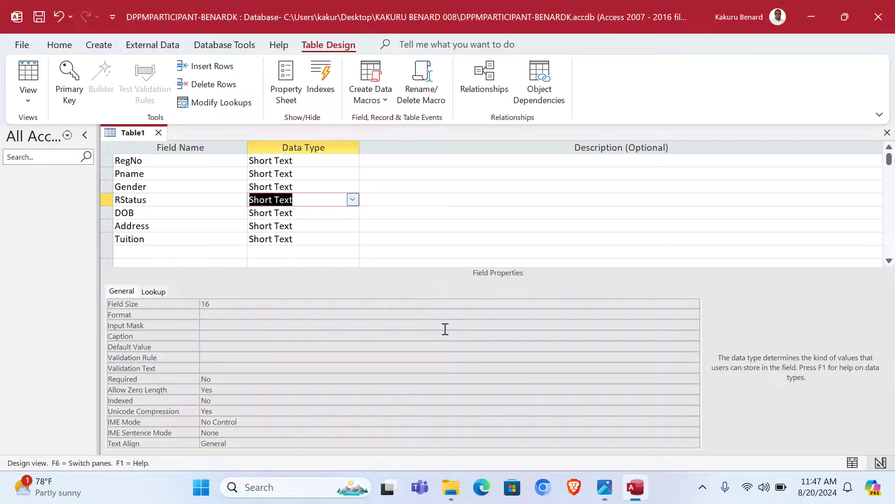
click(285, 212)
click(353, 213)
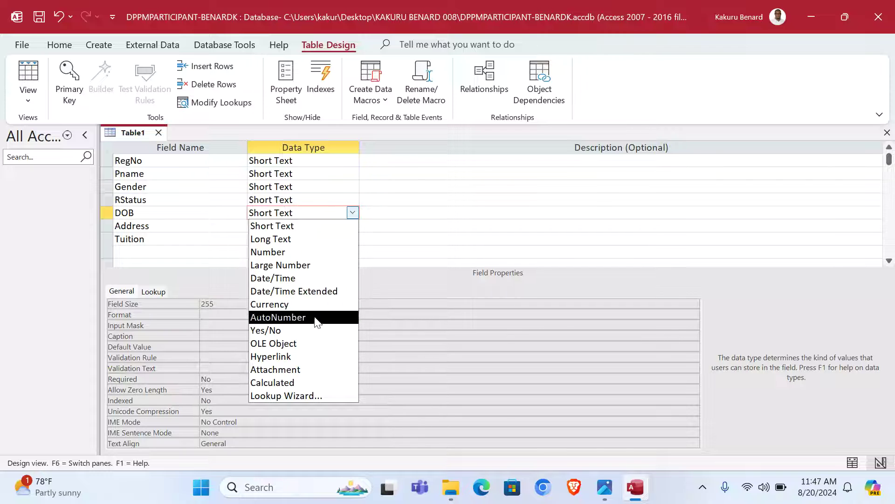
click(287, 278)
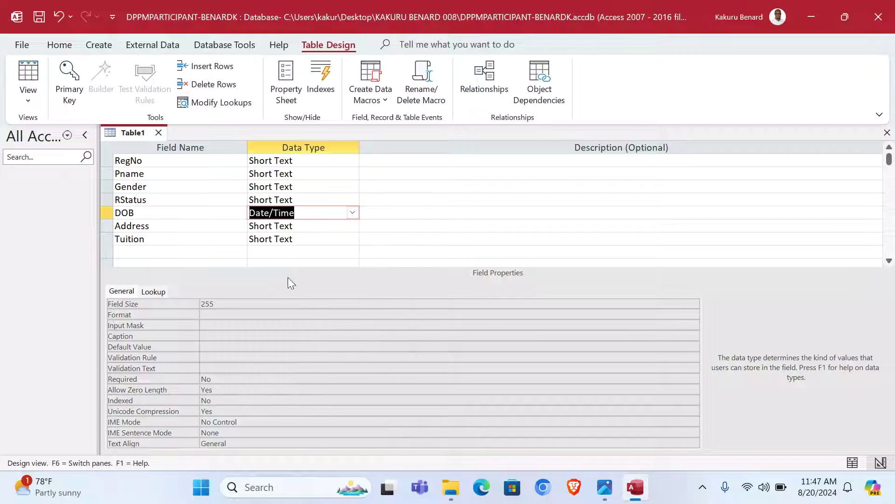
Set the DOB field's format to Medium Date.
click(222, 303)
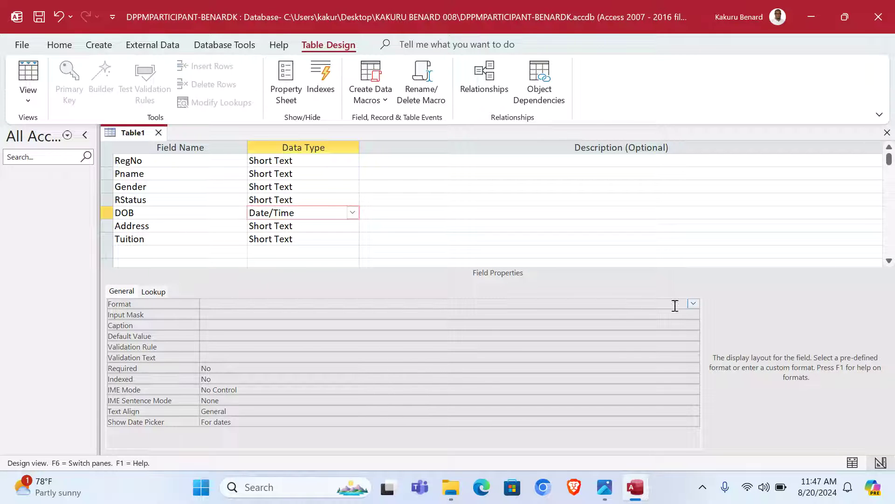
click(693, 304)
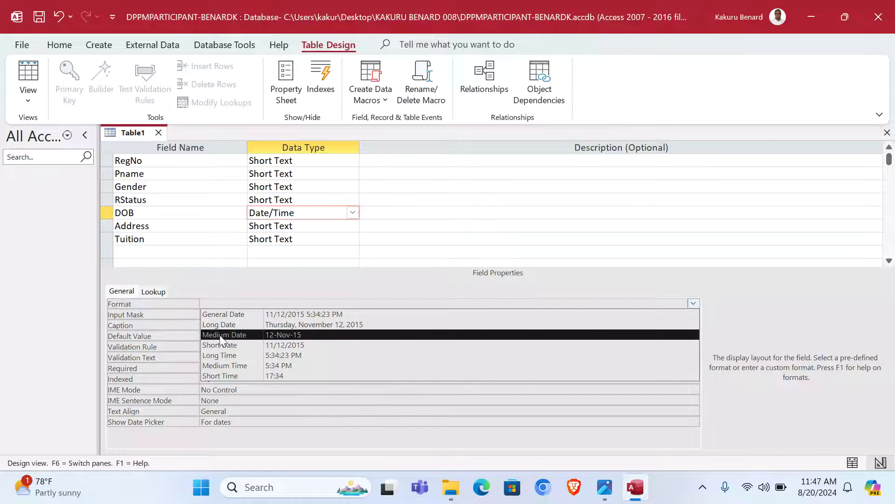
click(287, 334)
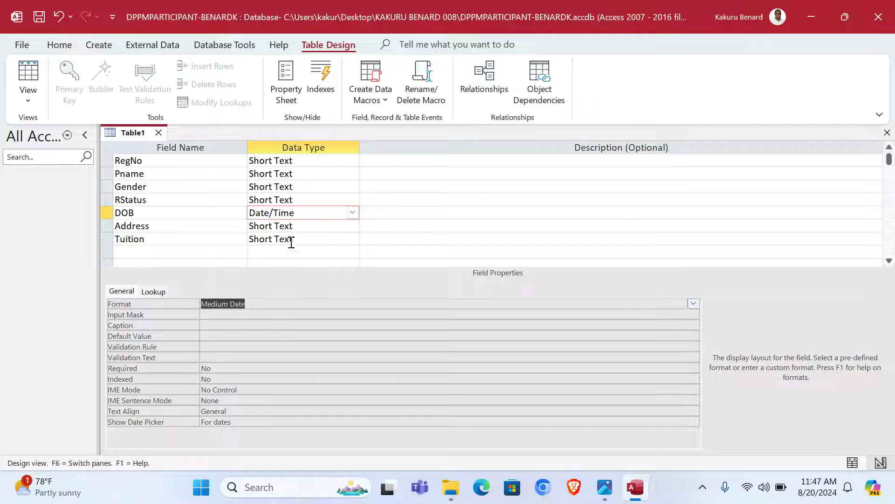
Check the Address specification in the exercise photo and start the Lookup Wizard for Address with self-entered values.
click(302, 225)
click(605, 487)
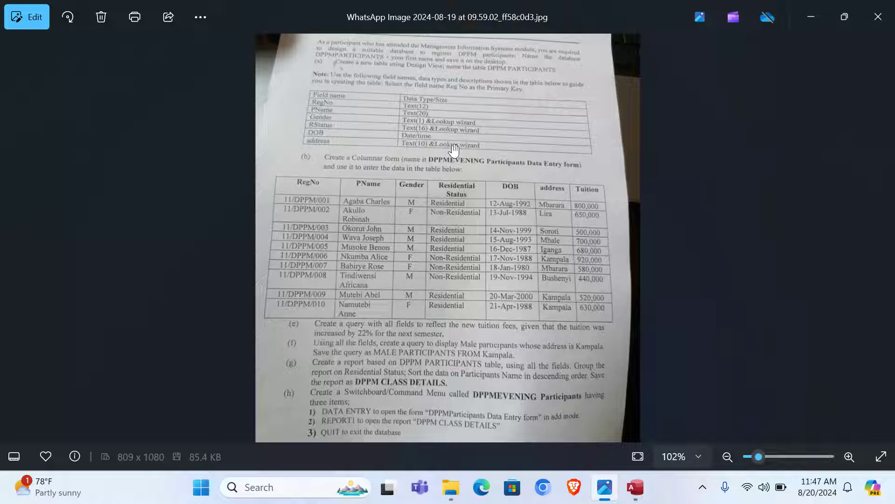
click(635, 487)
click(352, 226)
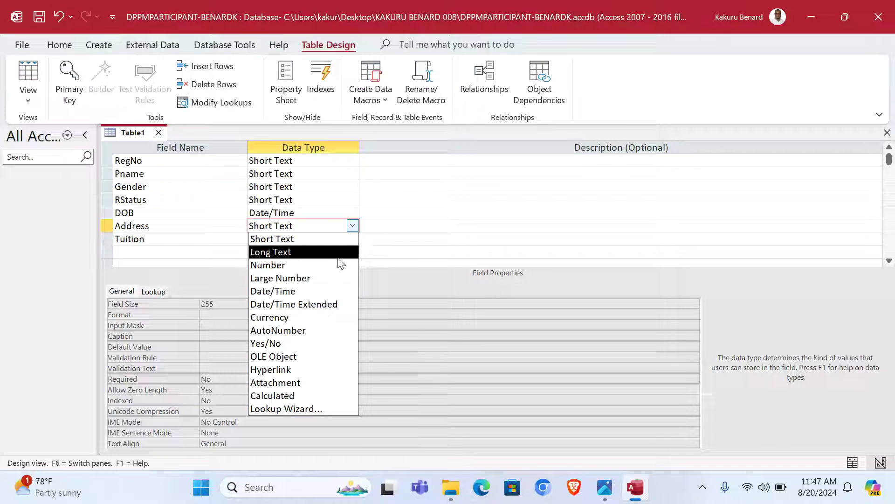
click(319, 408)
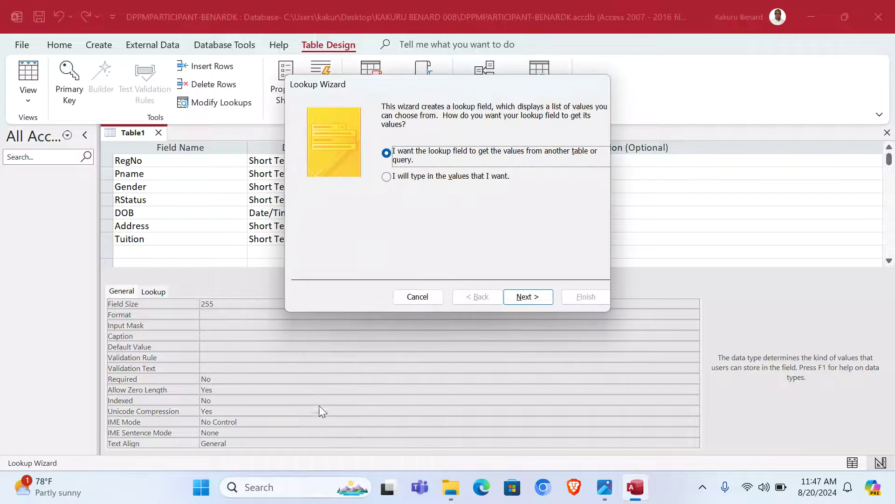
click(419, 179)
click(516, 295)
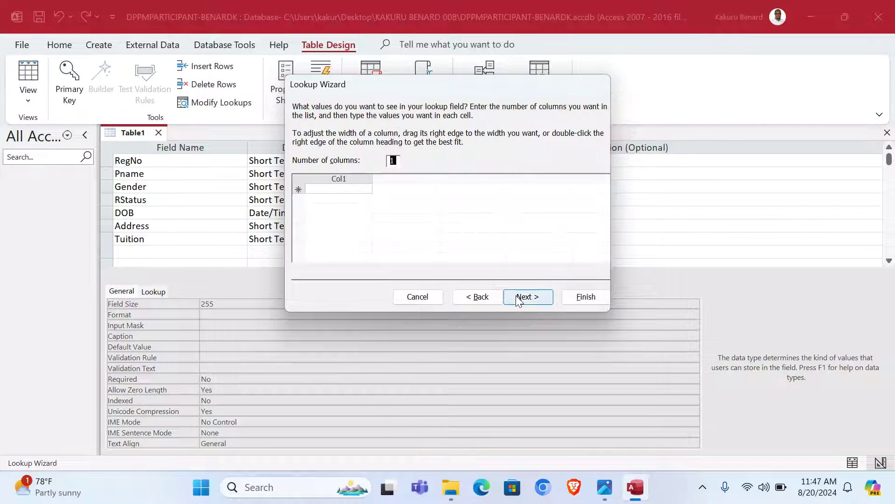
Enter Mbarara, Lira, Soroti and Mbale as the first Address lookup values, taken from the exercise photo.
click(343, 189)
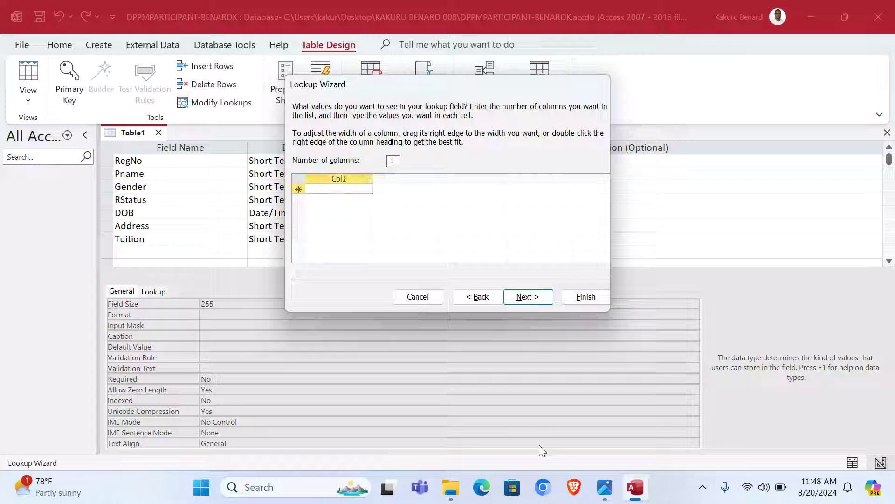
click(606, 487)
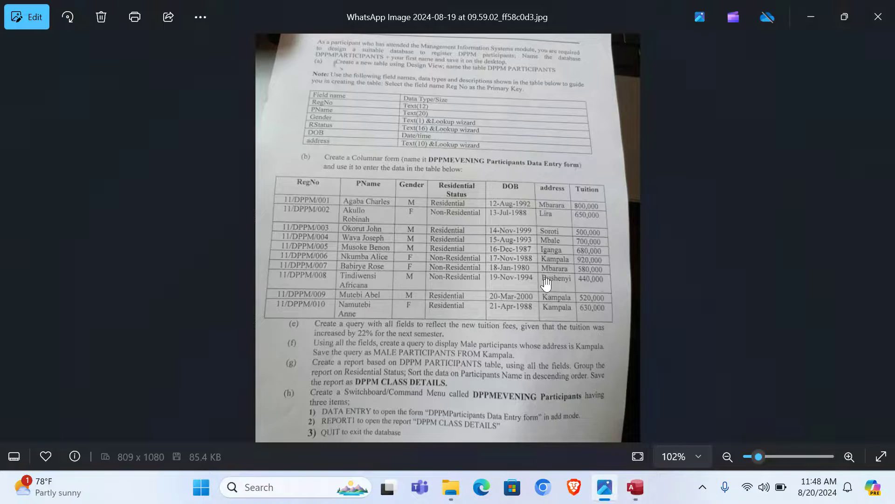
click(635, 487)
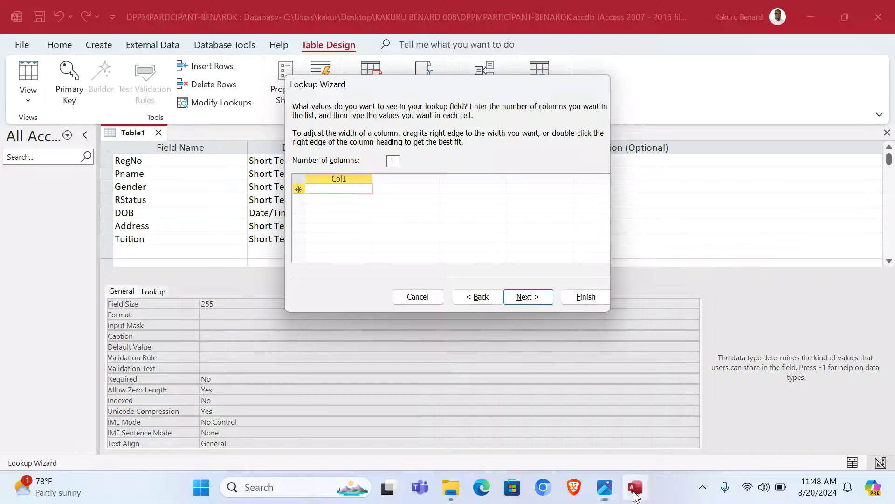
text(Mbarara)
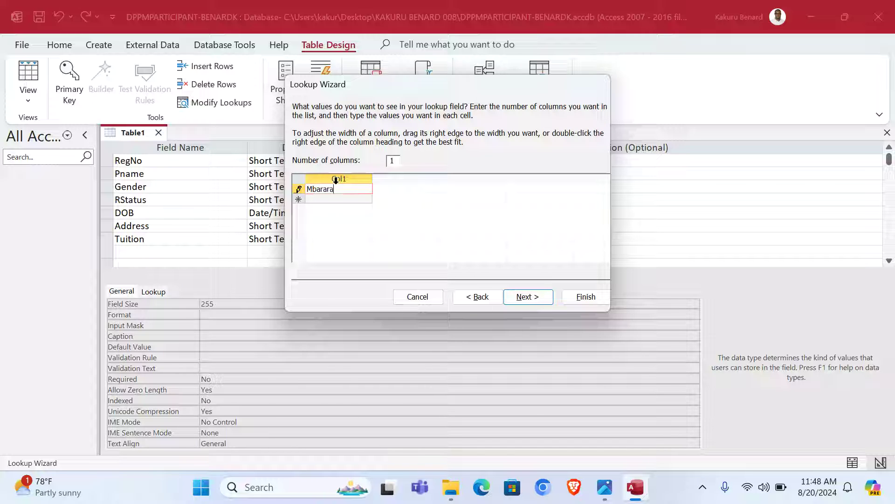
key(Return)
text(Lira)
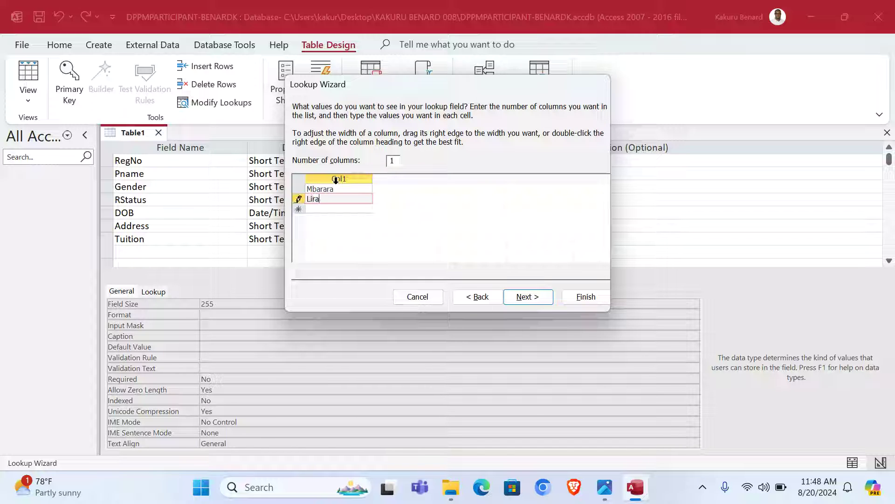
key(Return)
text(Soro)
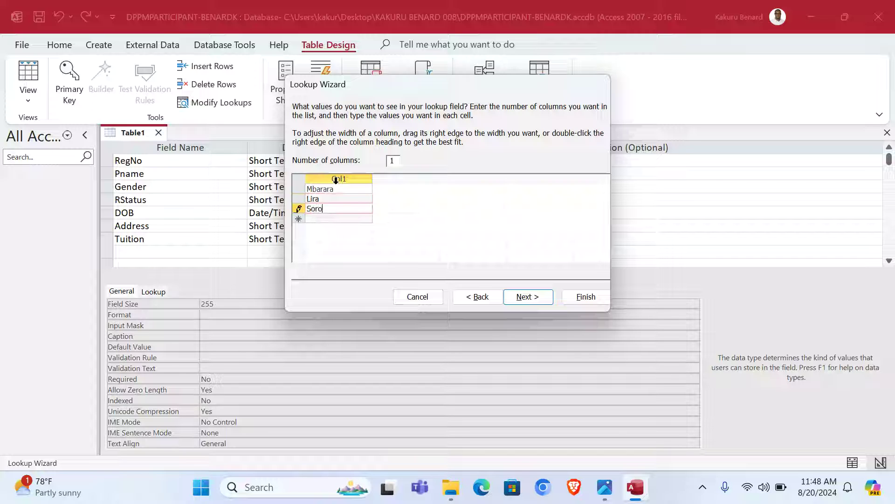
text(ti)
key(Return)
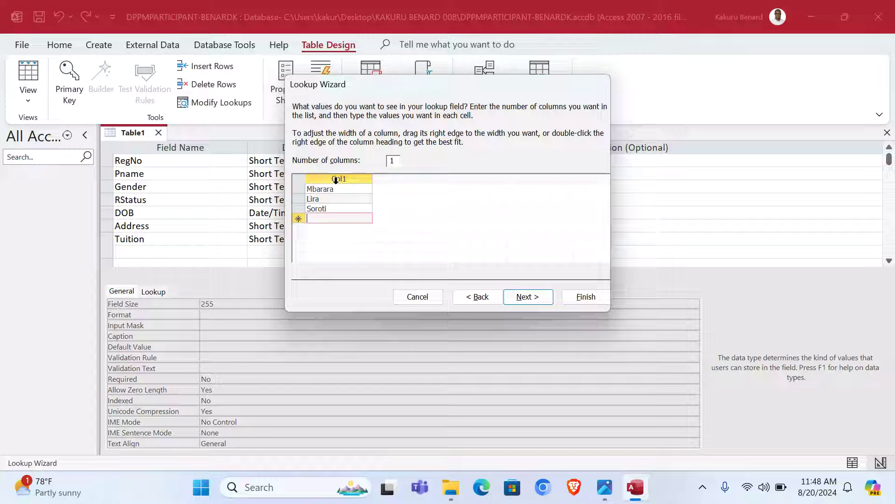
text(Mba)
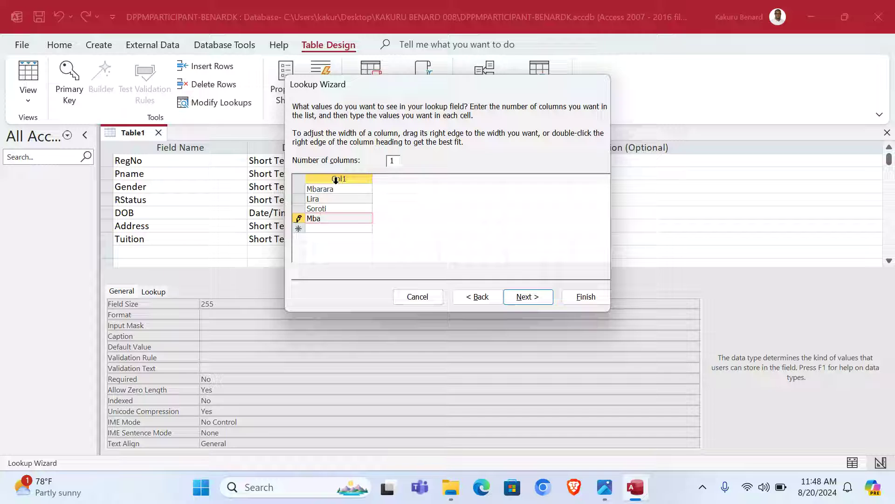
text(le)
key(Return)
Add Kampala, Iganga and Bushenyi to the Address lookup values and finish the wizard, keeping the label Address.
text(Ka)
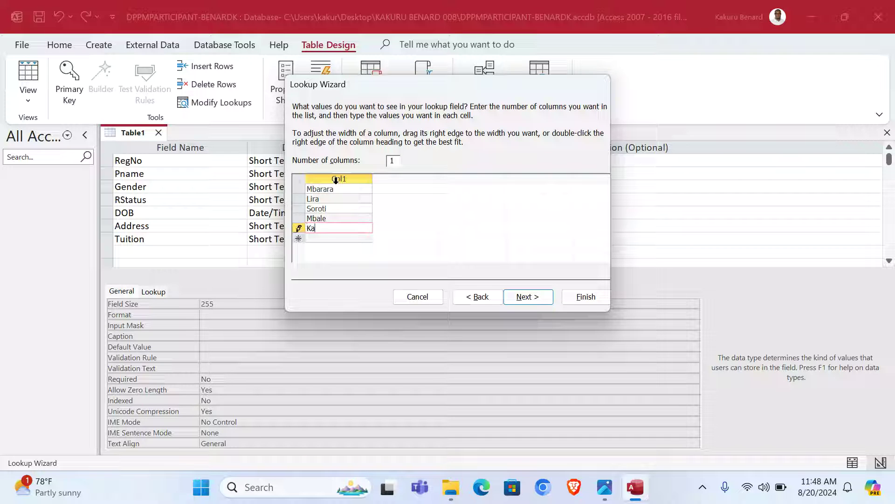
text(mpala)
key(Return)
text(Igan)
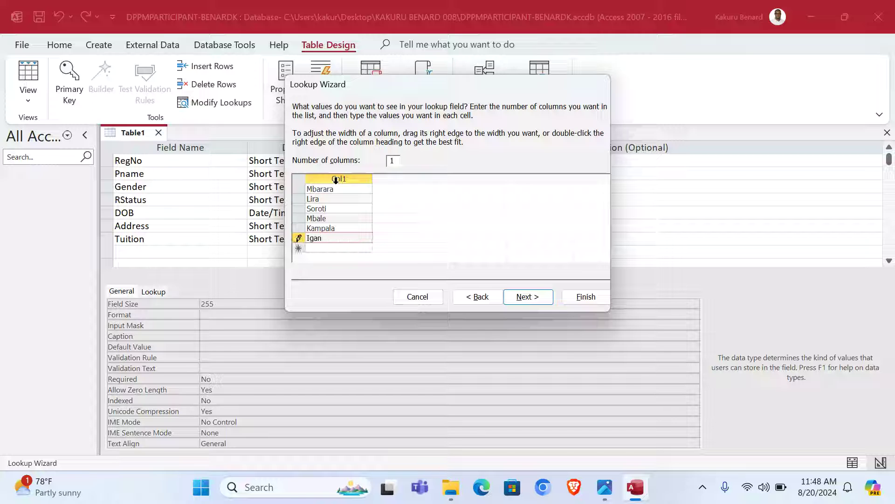
text(ga)
click(605, 487)
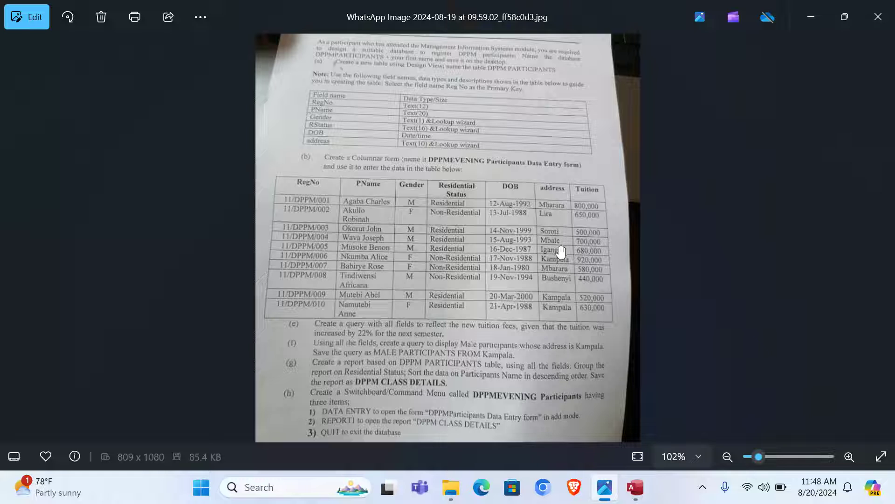
click(635, 487)
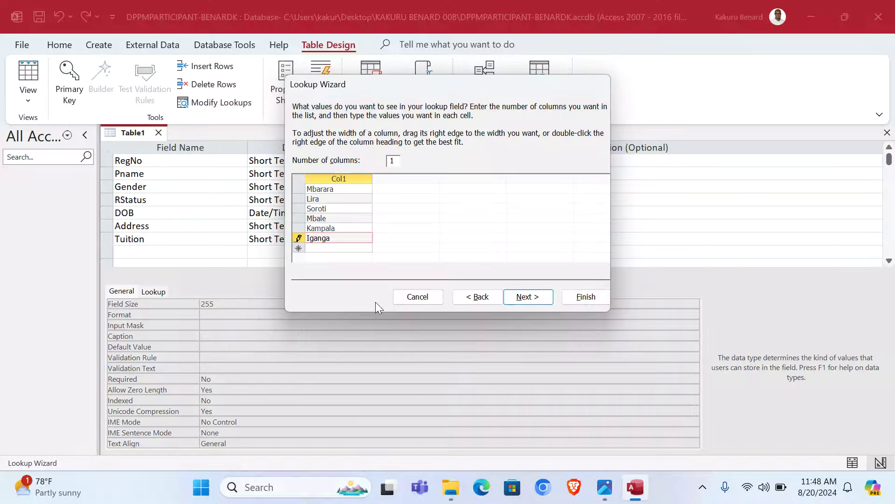
key(Return)
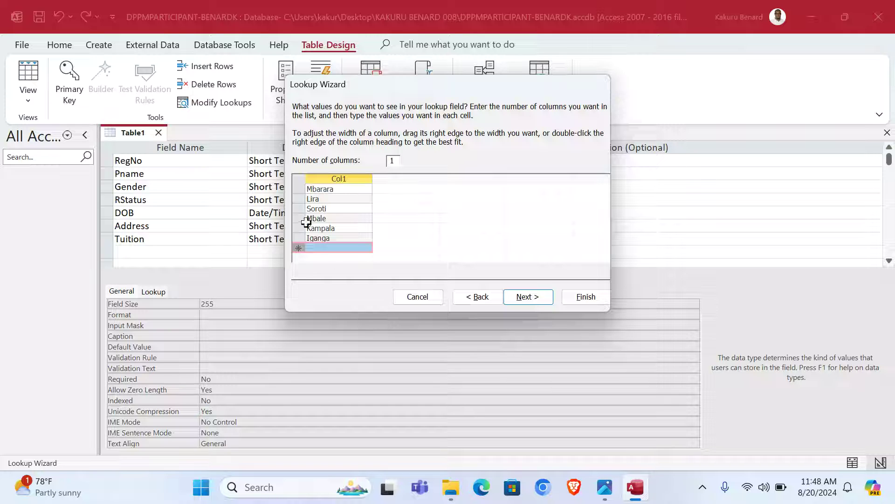
click(322, 249)
text(Bushenyi)
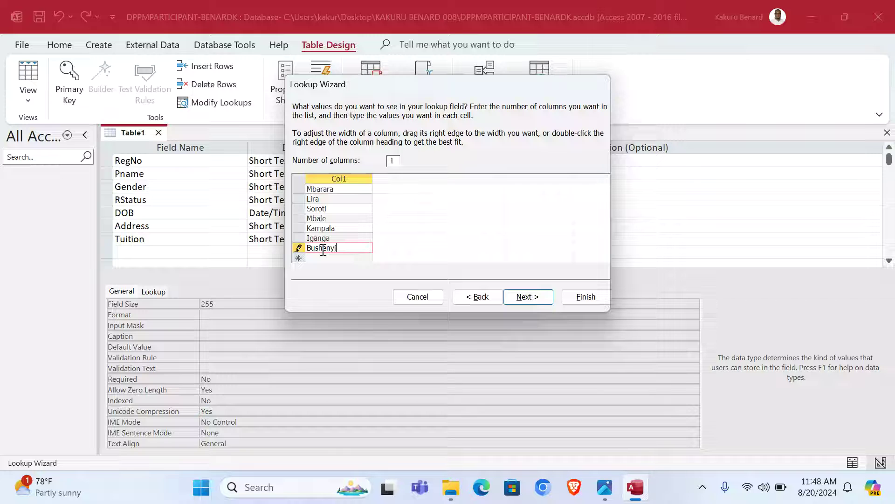
click(525, 297)
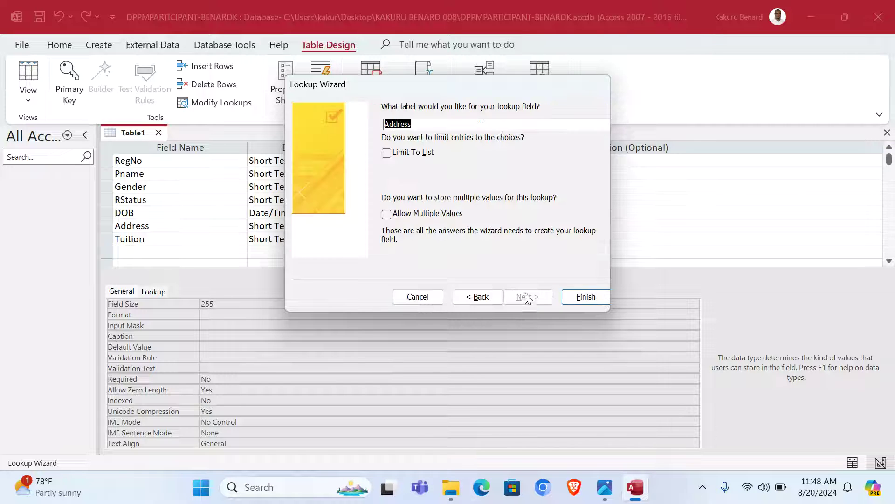
click(585, 296)
Check the Address size in the exercise photo and set the Address field size to 10.
double_click(218, 303)
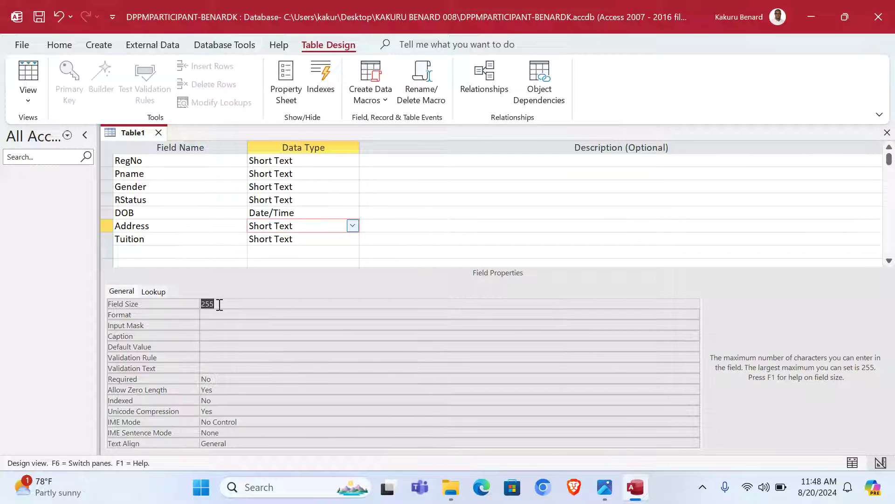
click(604, 487)
click(609, 498)
text(10)
Make RegNo the primary key and set the Tuition data type to Number.
click(152, 159)
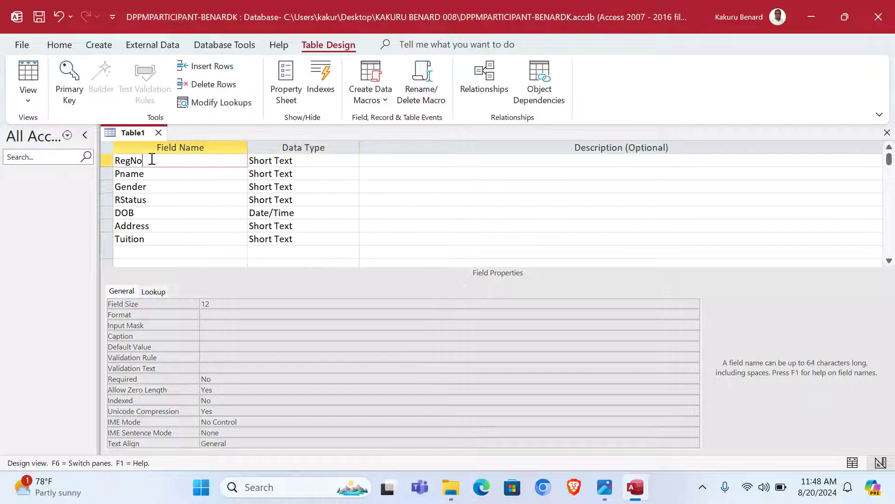
click(70, 82)
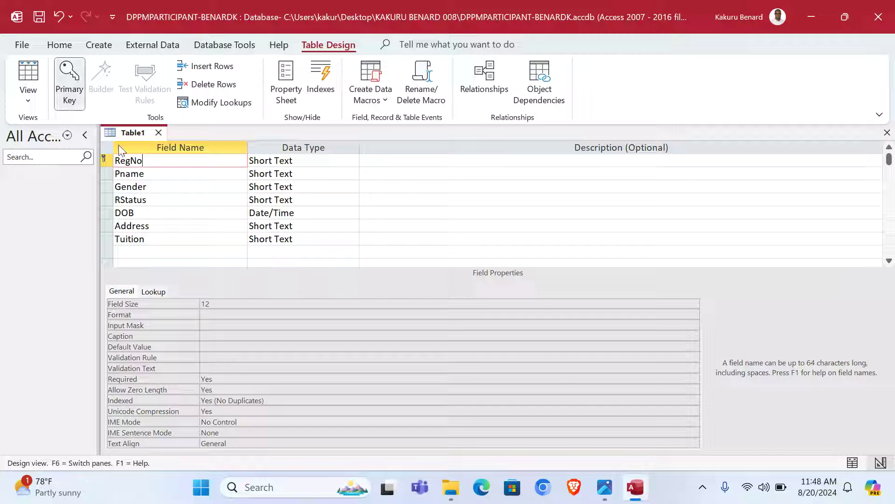
click(332, 239)
click(353, 239)
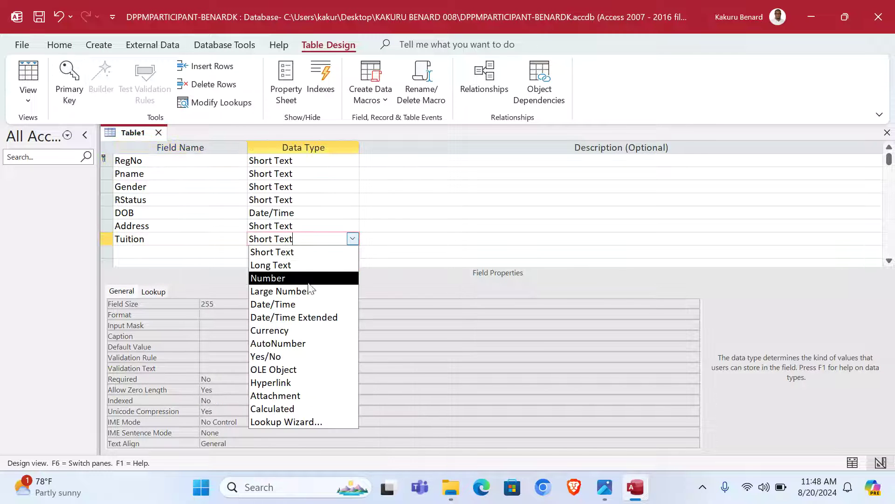
click(298, 279)
Save the table as DPPM PARTICIPANTS.
click(129, 160)
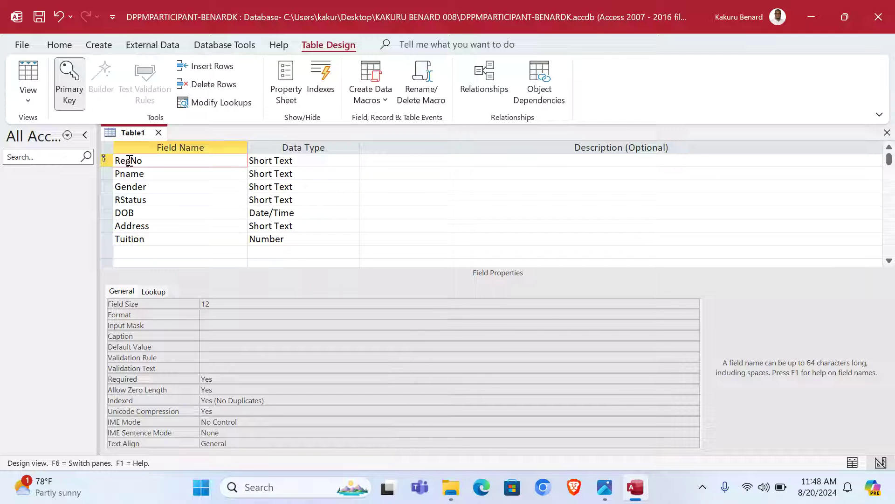
key(ctrl+s)
text(D)
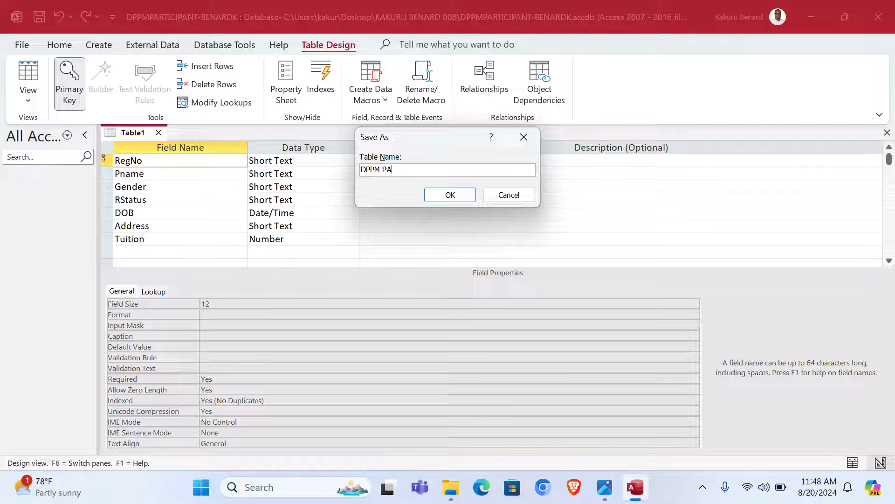
text(PPM PA)
key(Caps_Lock)
click(461, 197)
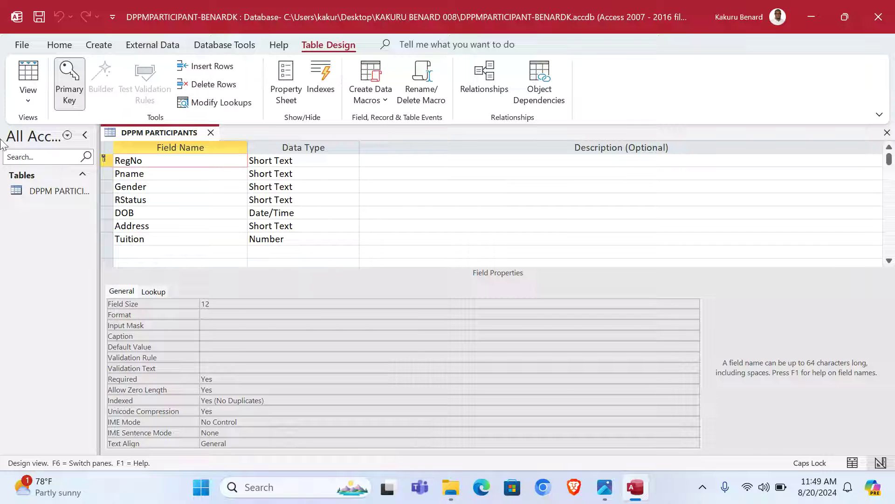
Close the Design View of the DPPM PARTICIPANTS table.
click(28, 96)
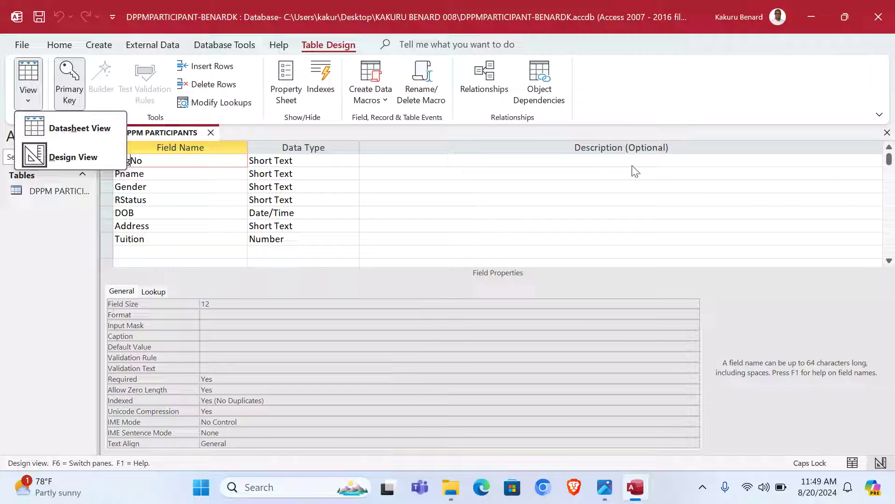
click(888, 133)
click(888, 132)
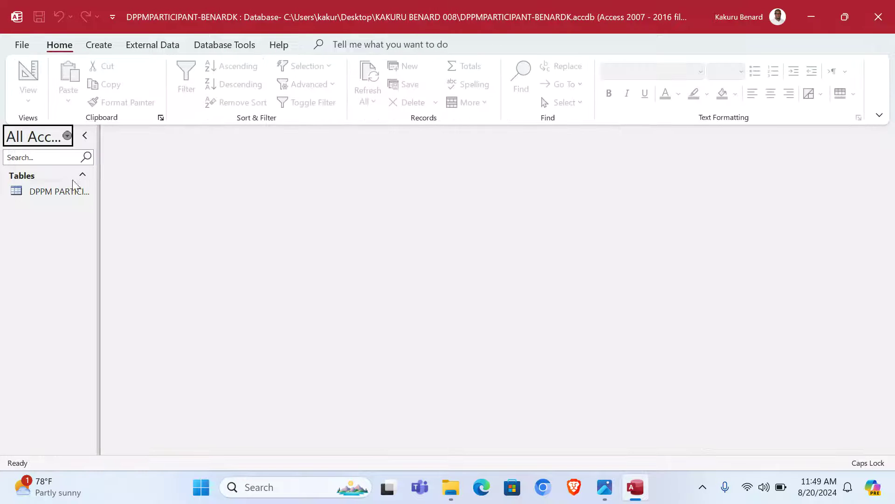
Check the DPPM PARTICIPANTS table's columns in Datasheet View, close it, and read the data entry form task in the exercise photo.
double_click(61, 191)
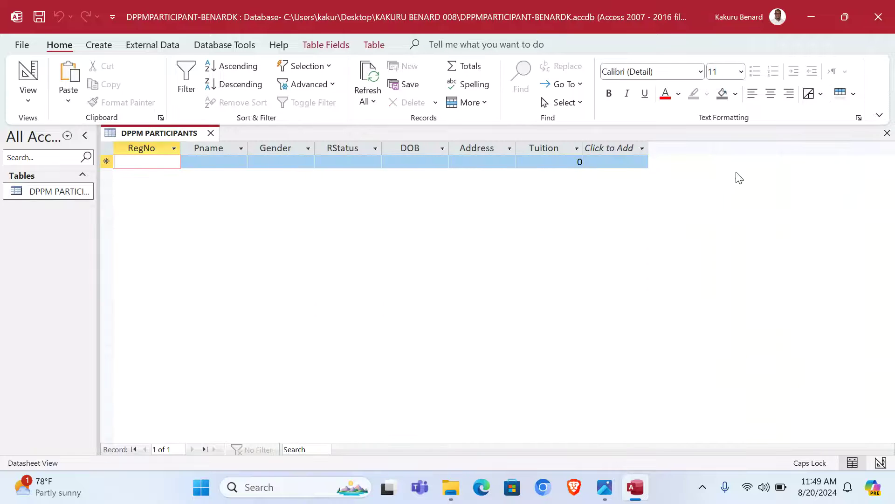
click(887, 135)
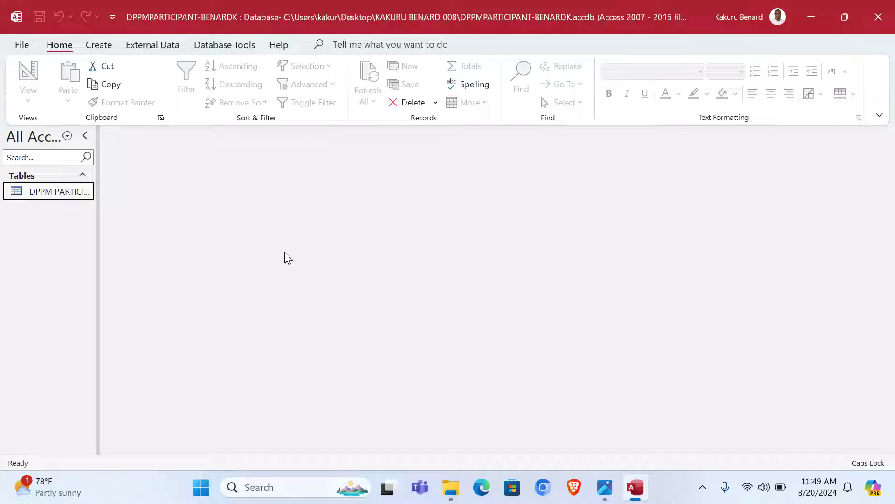
click(605, 486)
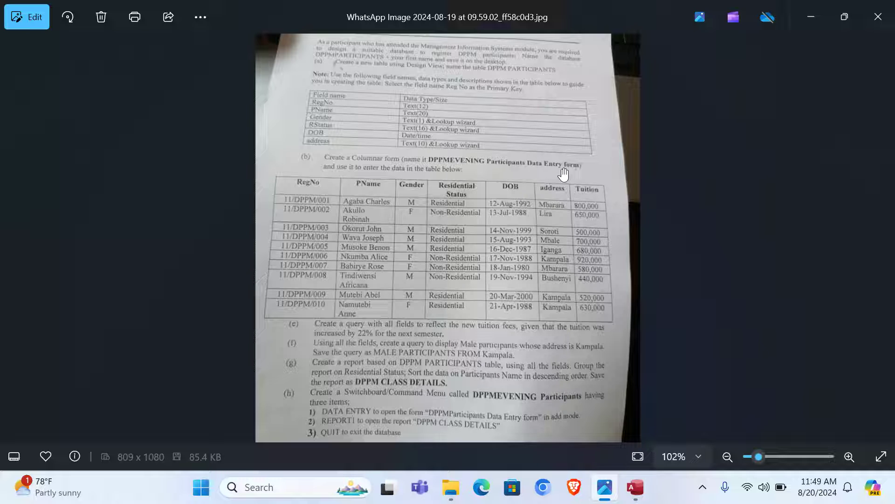
click(635, 487)
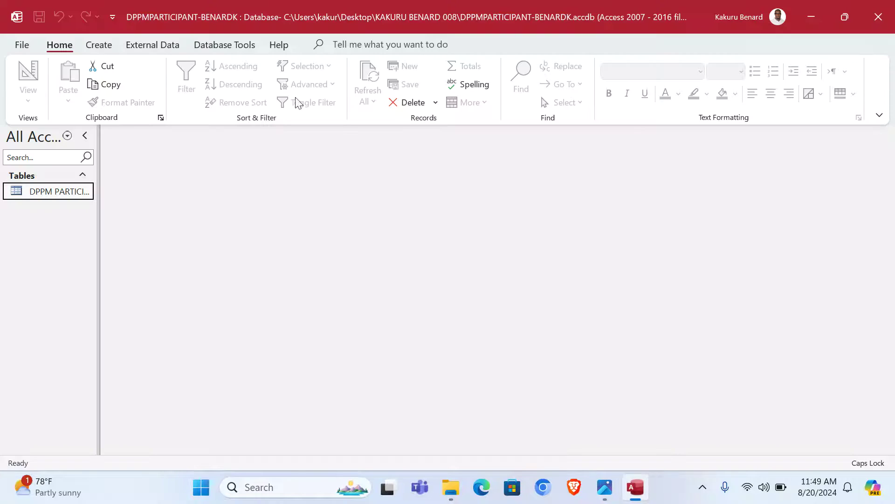
Set up a form with the Form Wizard using all fields of the DPPM PARTICIPANTS table and the Columnar layout.
click(97, 45)
click(381, 67)
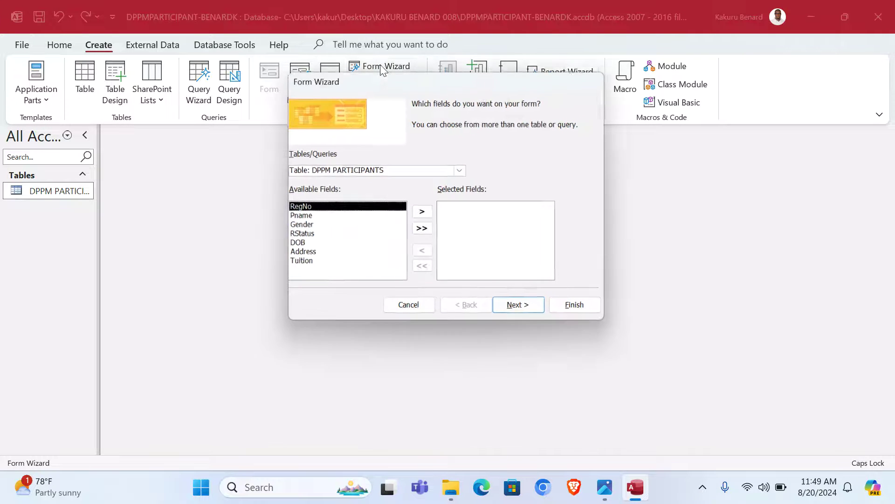
click(422, 228)
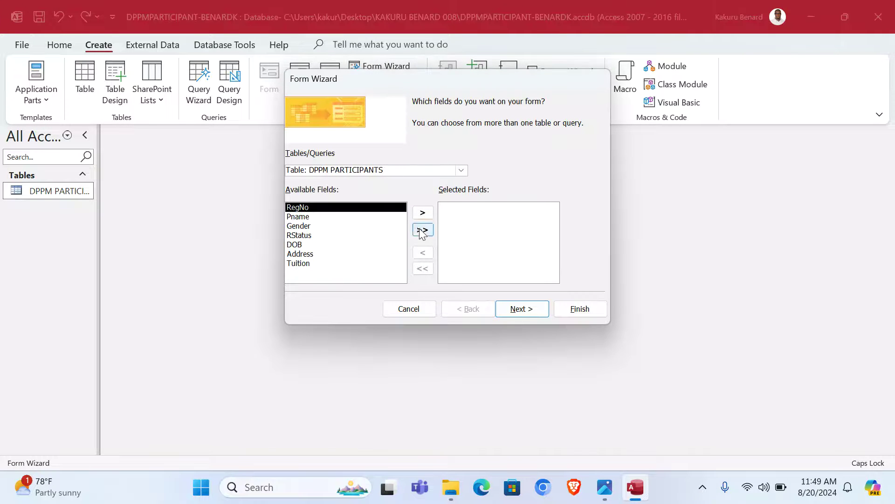
click(520, 309)
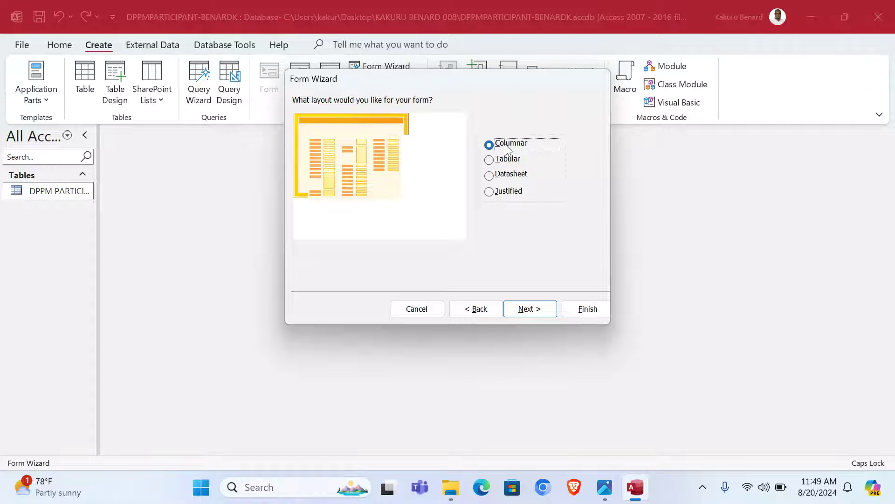
click(529, 309)
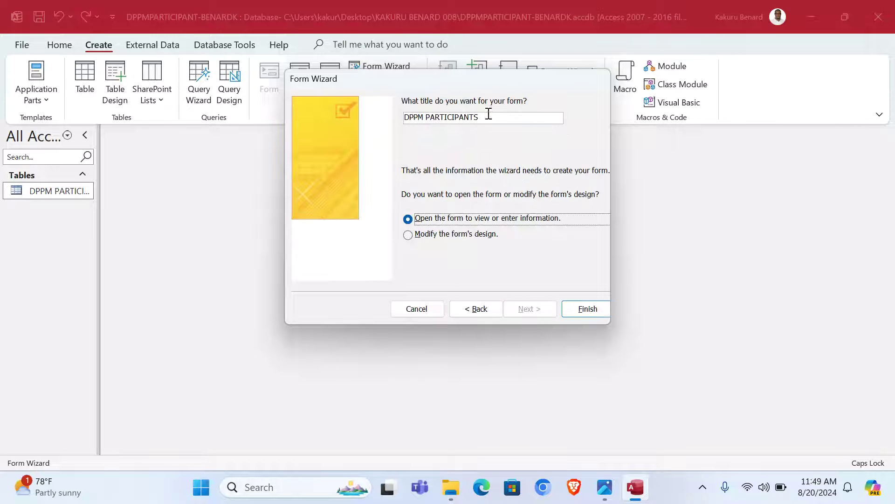
Title the form DPPMEVENING Participants Data Entry Form and finish the wizard, opening the form for data entry.
click(426, 117)
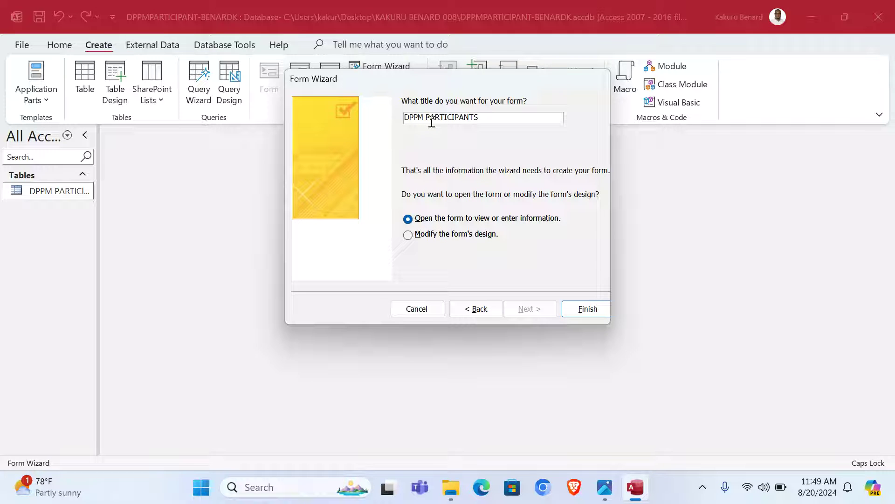
key(Caps_Lock)
text(e)
key(BackSpace)
key(Caps_Lock)
text(EVENING)
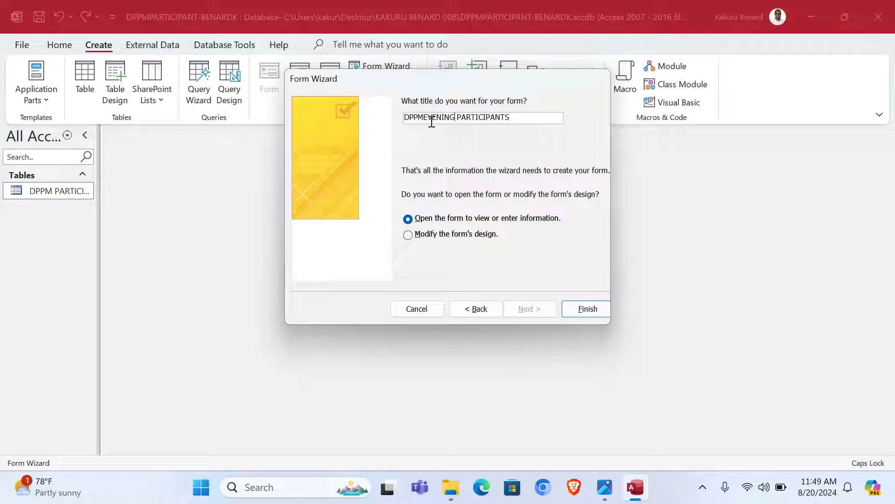
key(Delete)
key(Delete)
key(Delete)
key(Delete)
key(Delete)
key(Delete)
key(Delete)
key(Delete)
key(Delete)
key(Delete)
key(Delete)
key(Delete)
key(Delete)
text(P)
key(Caps_Lock)
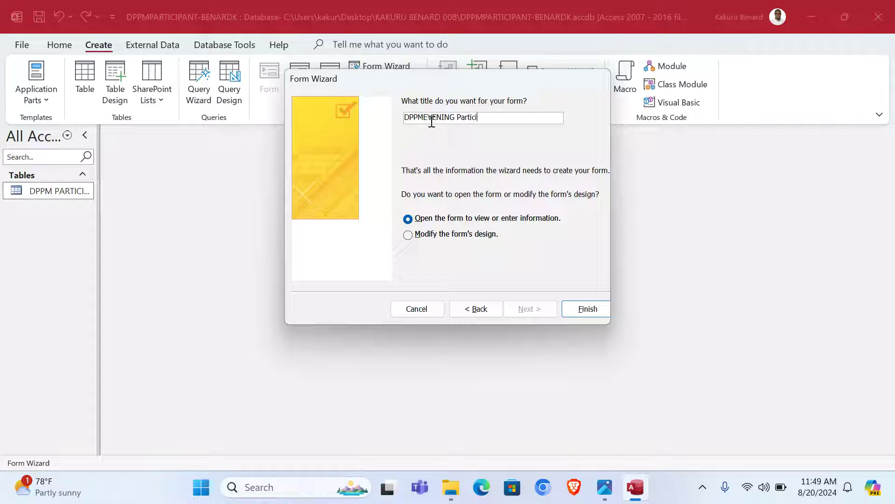
text(articipants Data Entry Form)
click(586, 308)
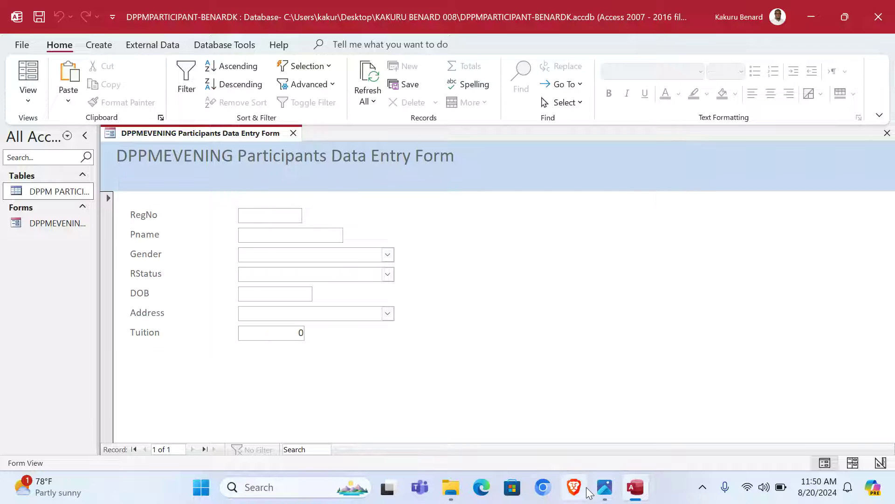
Enter the first participant's registration number and full name from the exercise photo, with Gender M and RStatus Residential.
click(591, 446)
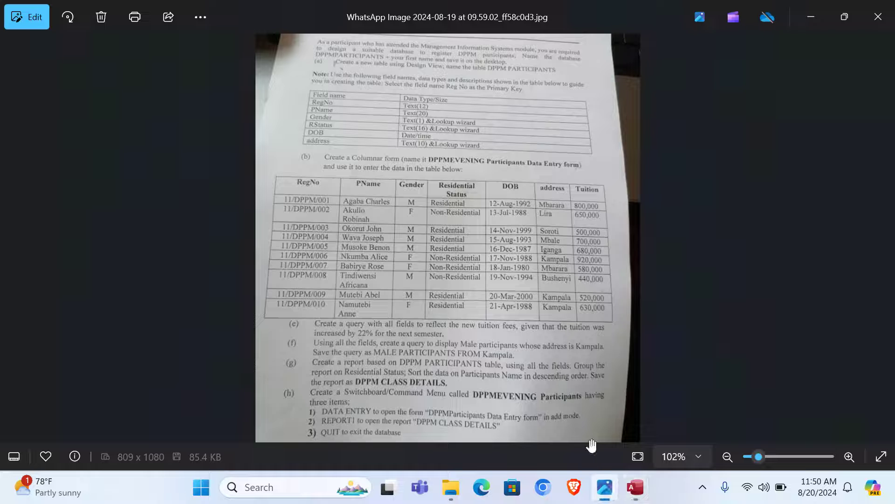
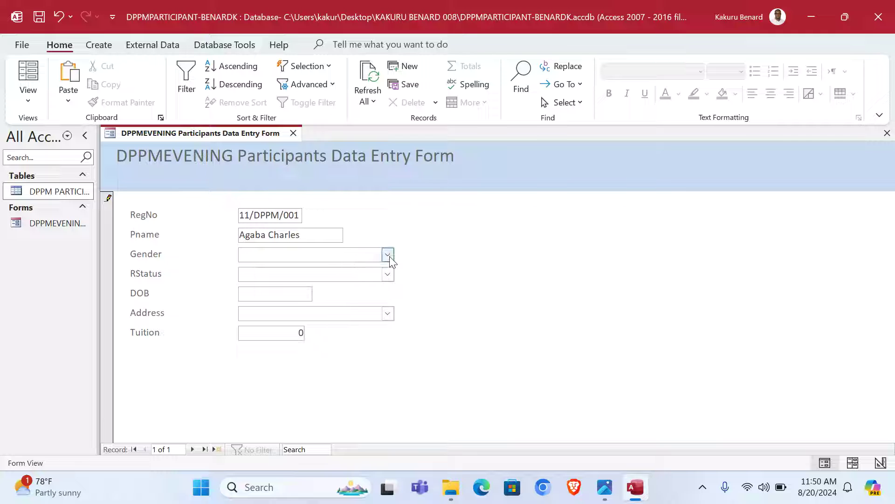
click(388, 254)
click(317, 269)
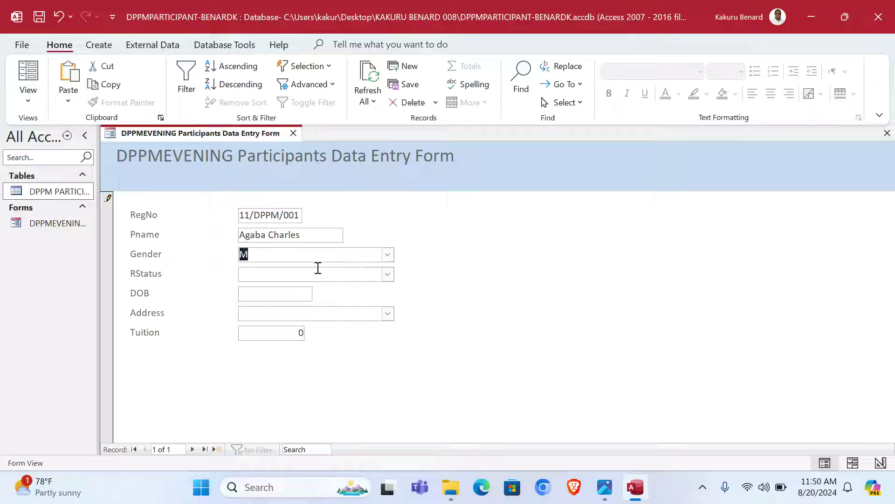
click(388, 274)
click(329, 288)
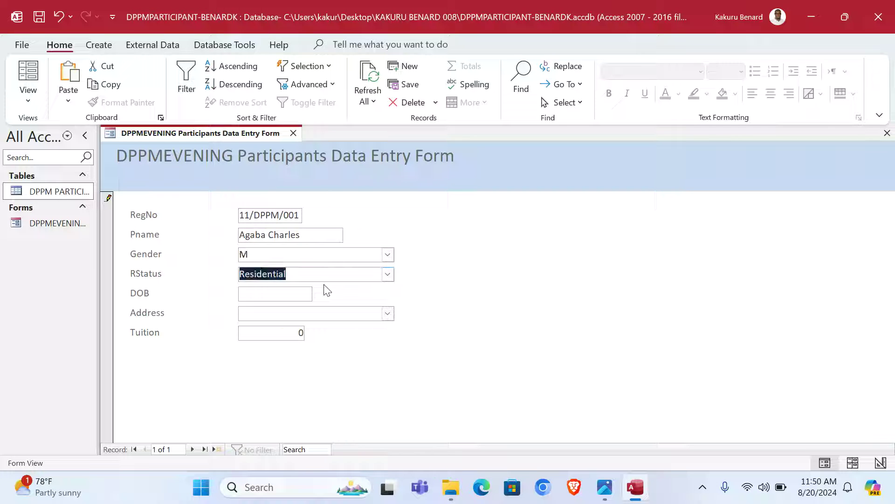
Look up the first participant's date of birth in the exercise photo and enter it in the DOB field.
click(290, 293)
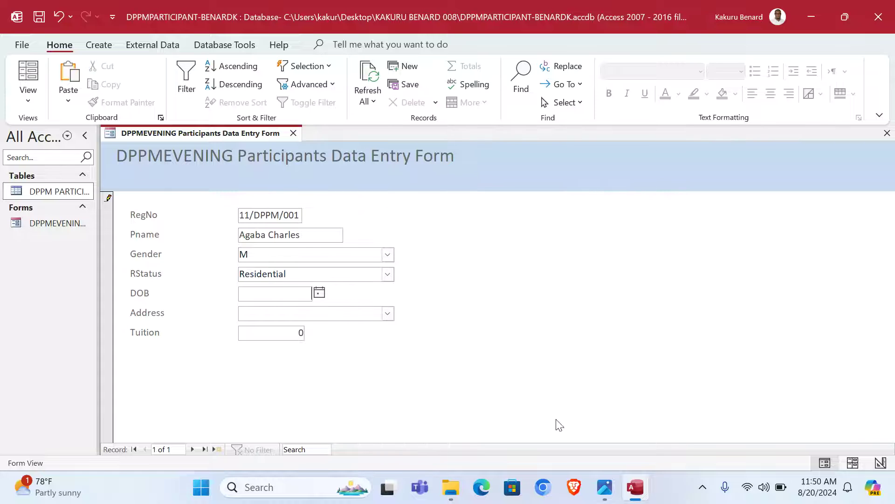
click(603, 490)
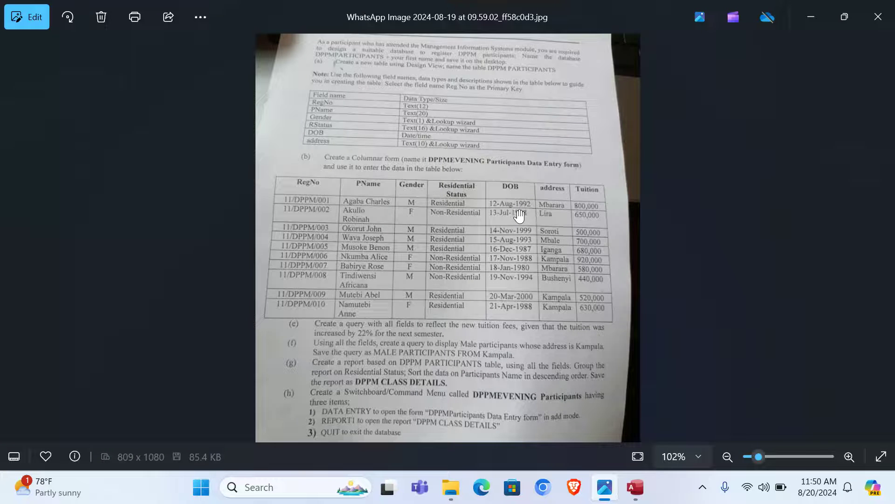
click(636, 488)
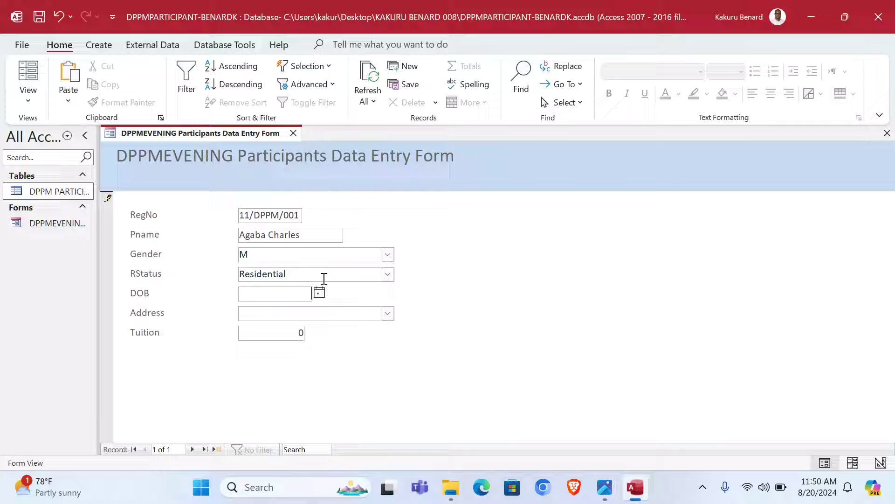
click(281, 294)
text(12-Aug-1992)
Set the first participant's Address to Mbarara and Tuition to 800000, and start a new blank record.
click(605, 487)
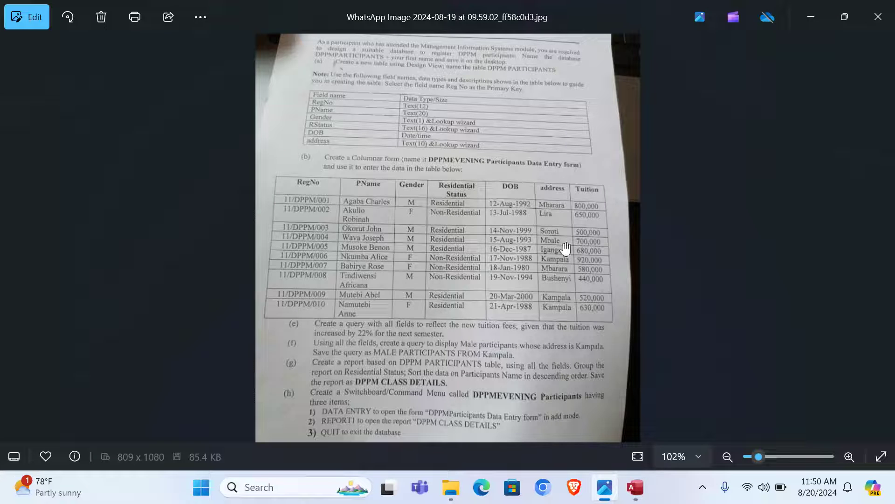
click(636, 487)
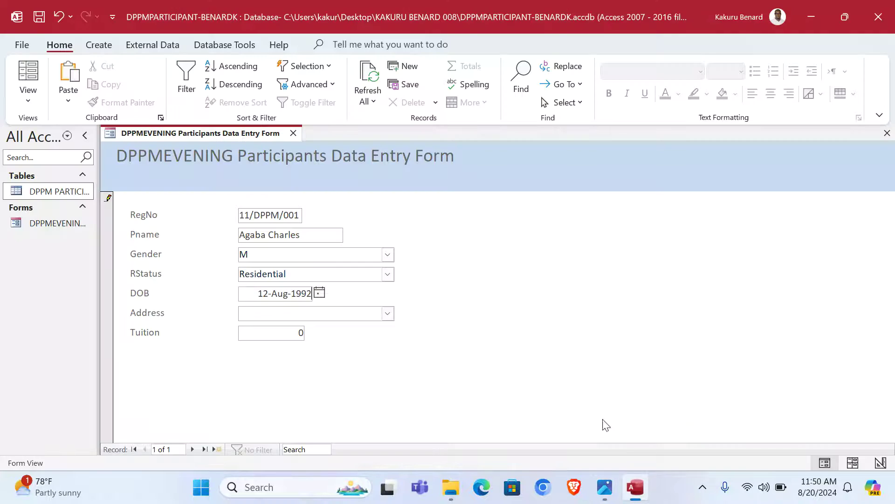
click(255, 312)
click(388, 313)
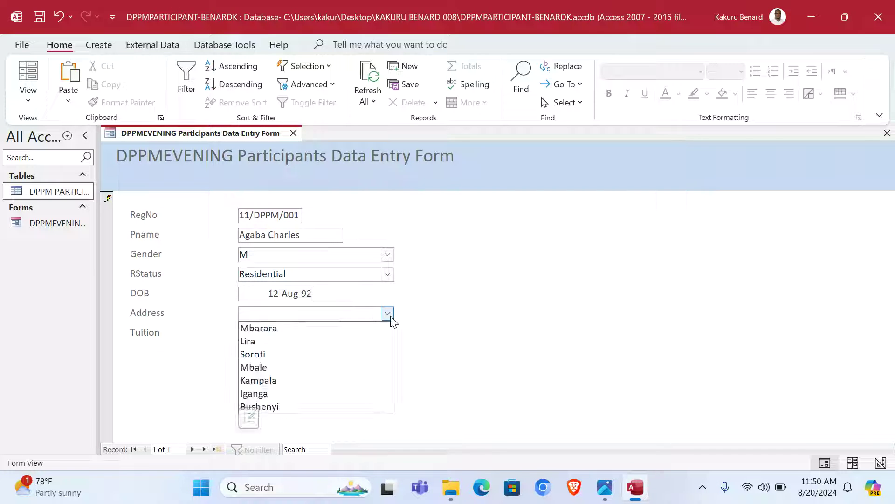
click(331, 328)
click(281, 332)
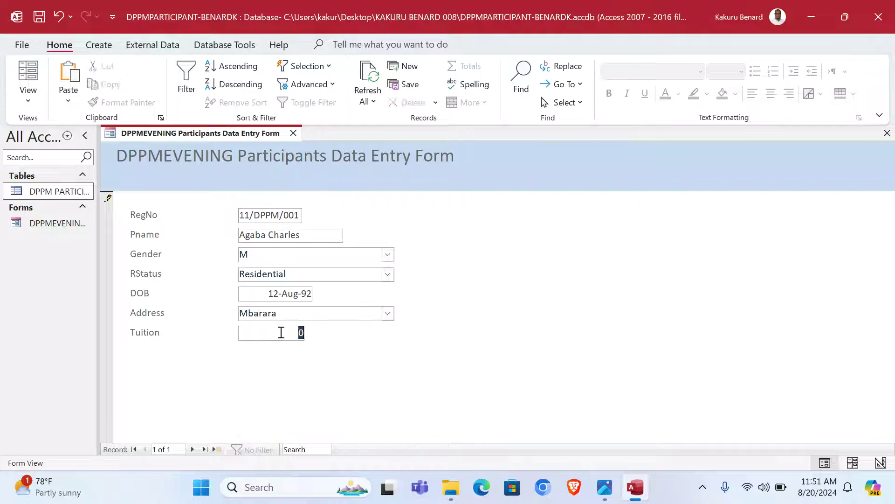
text(800000)
click(192, 449)
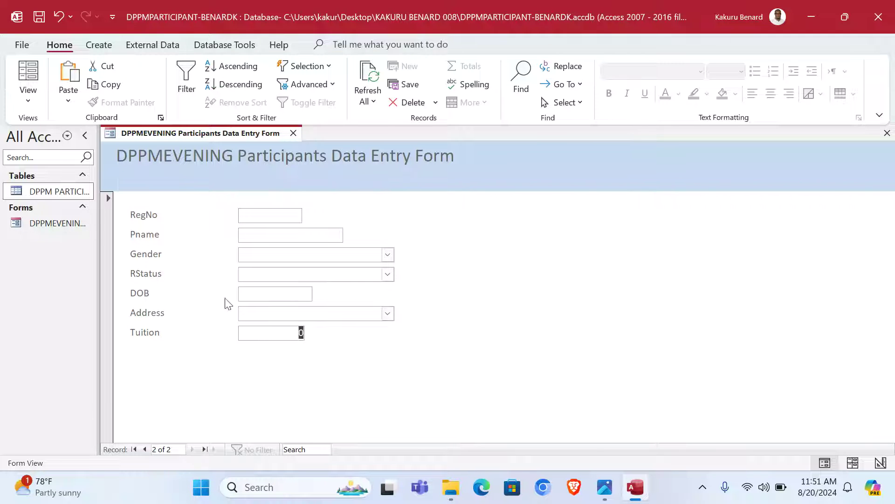
click(269, 220)
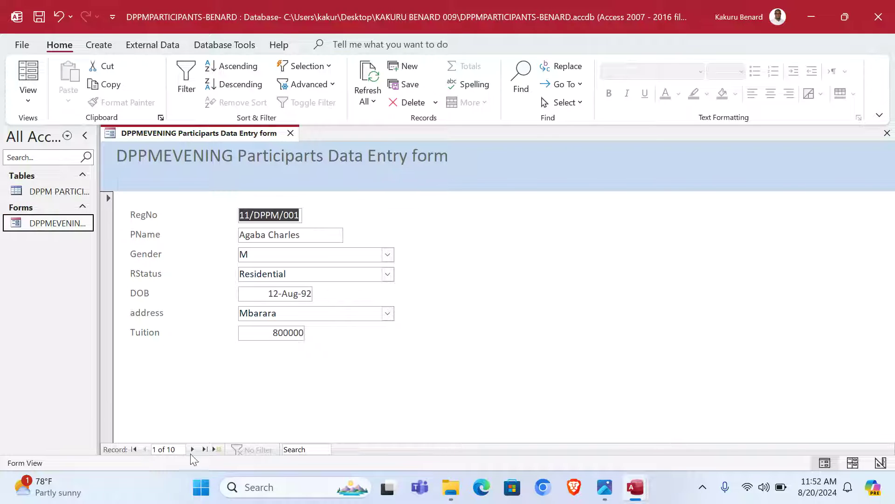
Page forward through all participant records in the data entry form, and back a few records, to review the entries.
click(192, 453)
click(191, 452)
click(192, 453)
click(191, 453)
click(192, 453)
click(191, 453)
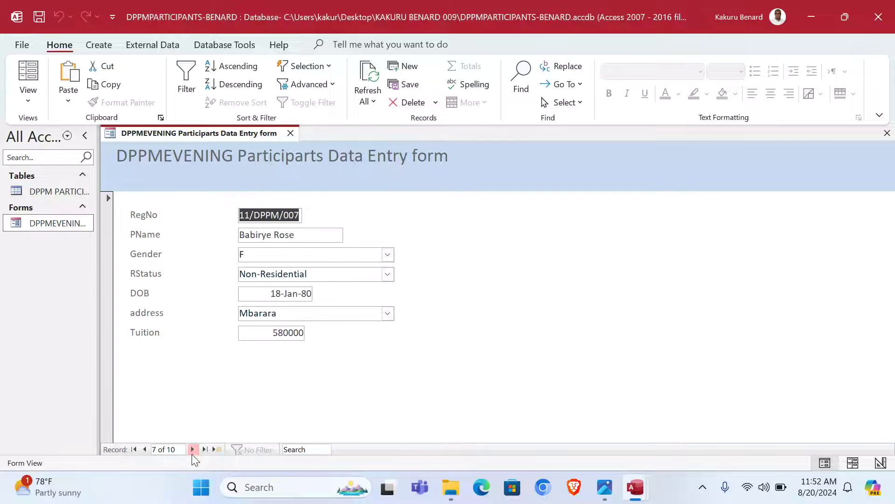
click(192, 453)
click(192, 453)
click(192, 452)
click(192, 452)
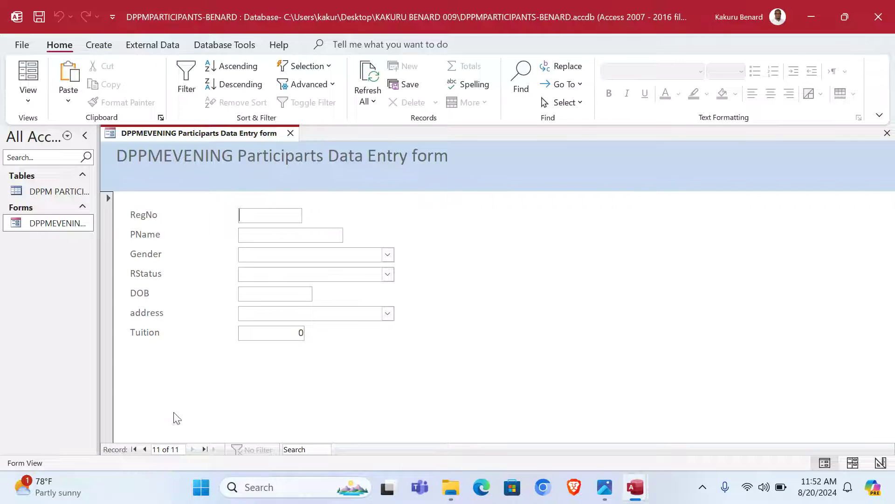
click(145, 449)
click(145, 449)
click(144, 449)
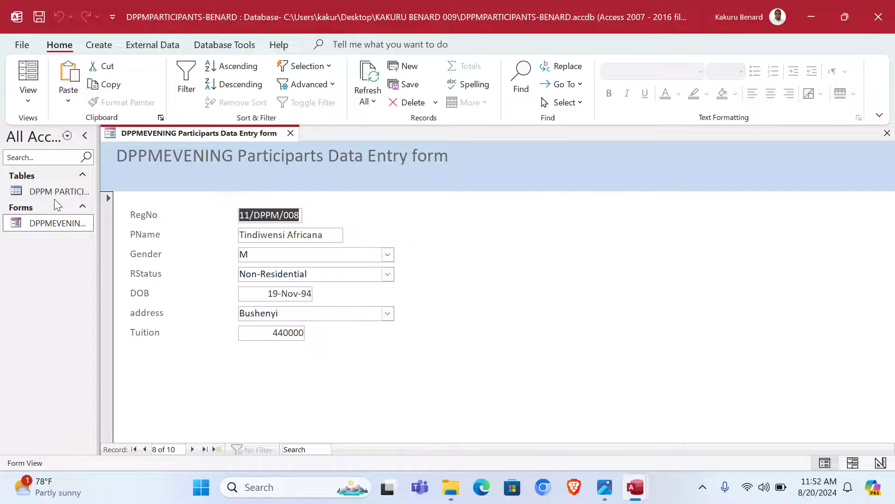
Check the entered records in the DPPM PARTICIPANTS table's Datasheet View, and close both the table and the form.
double_click(48, 191)
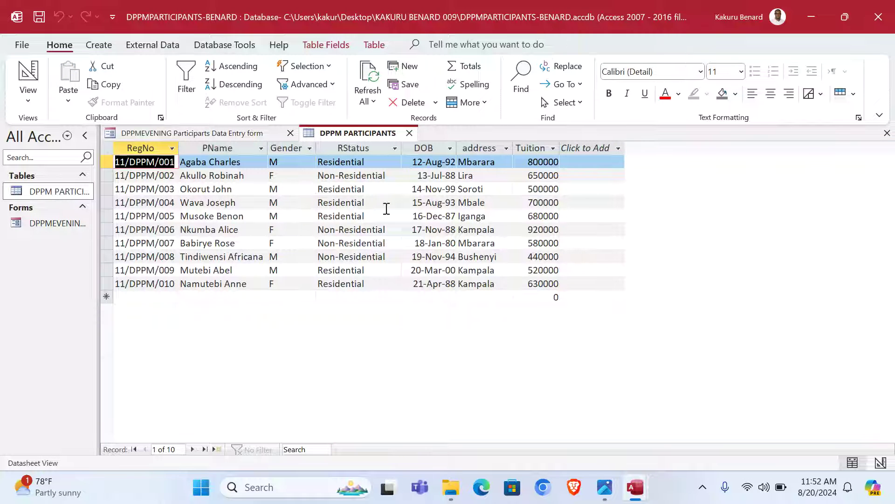
click(887, 133)
click(887, 133)
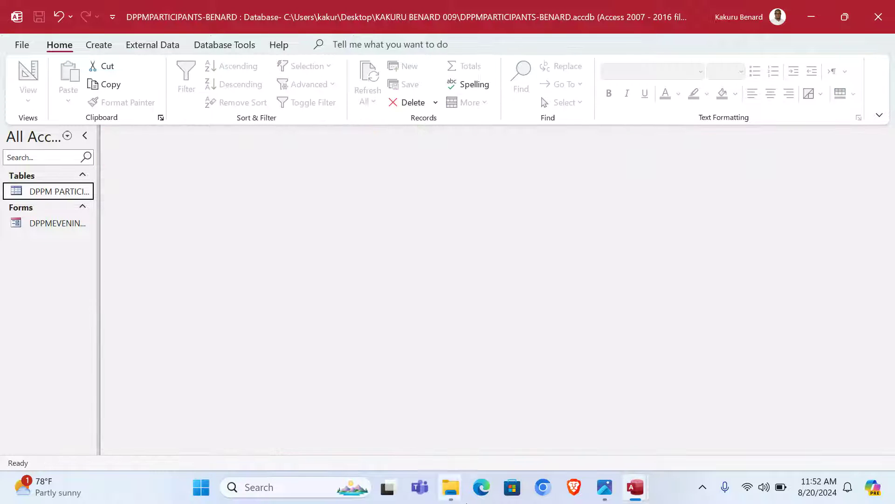
Close the database that holds only the first participant's record and switch to the one containing all ten participants.
click(605, 487)
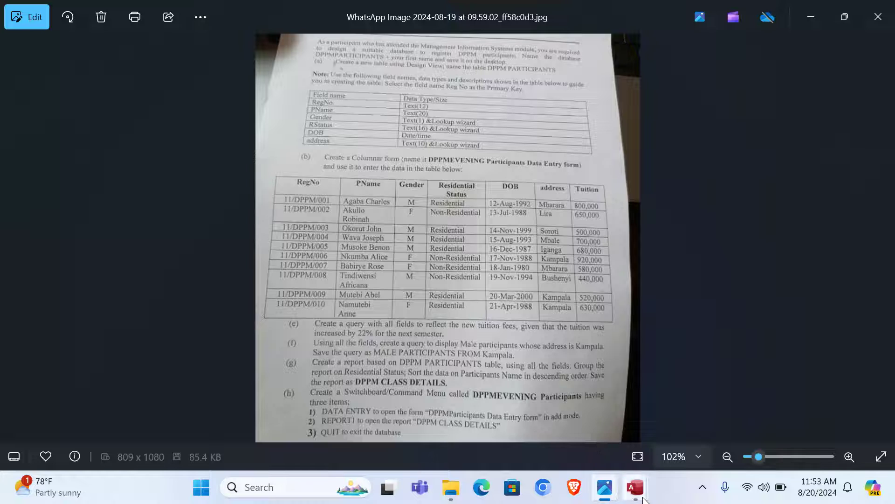
mouse_move(642, 497)
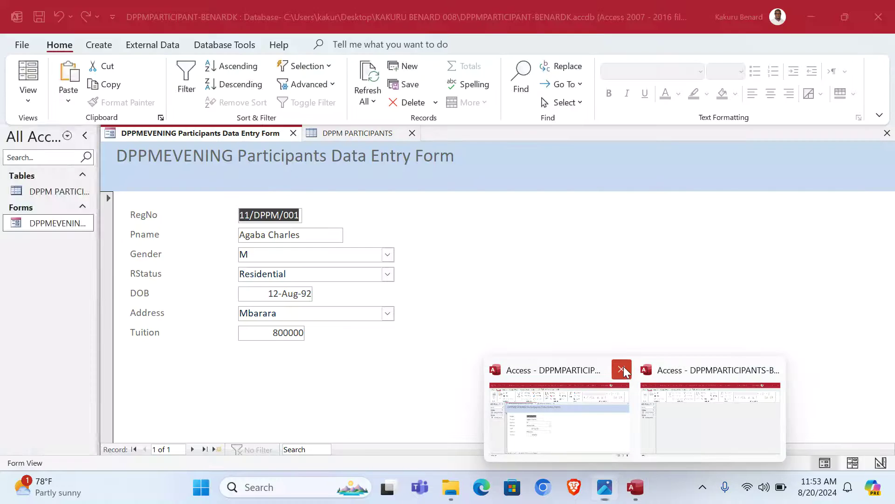
click(623, 369)
click(606, 412)
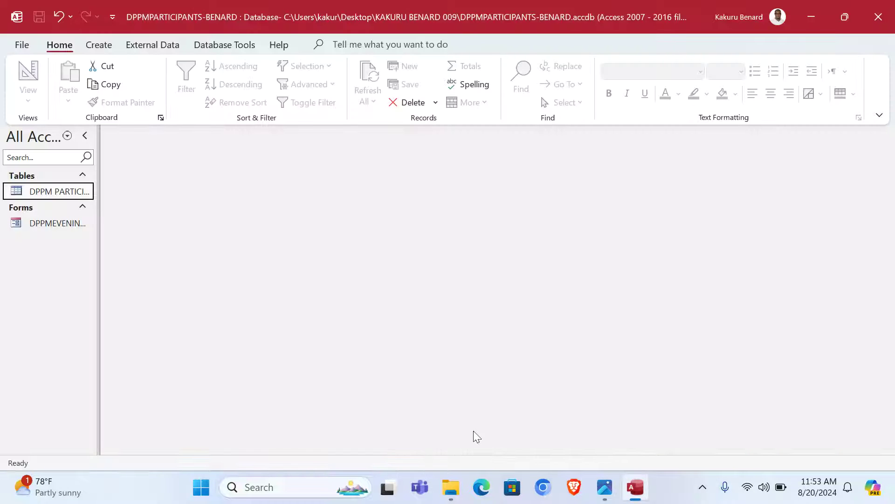
Check the exercise sheet and start a Simple Query Wizard query containing all fields of the DPPM PARTICIPANTS table.
click(599, 483)
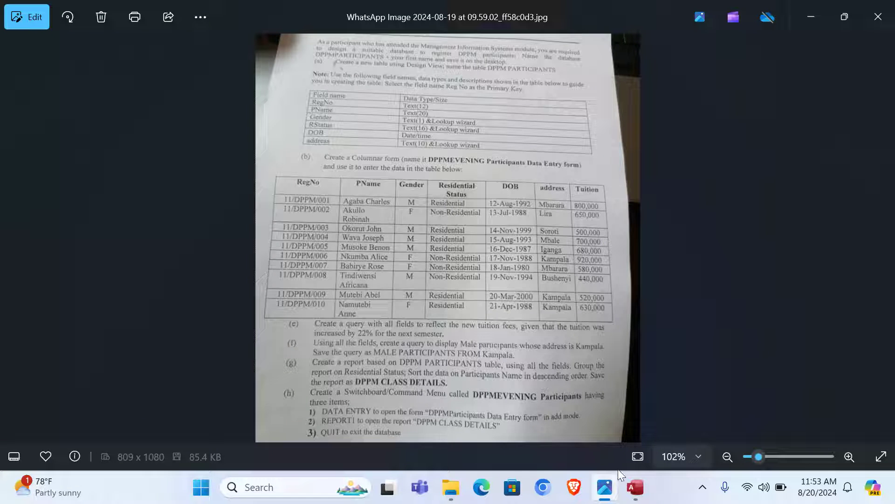
click(636, 487)
click(89, 47)
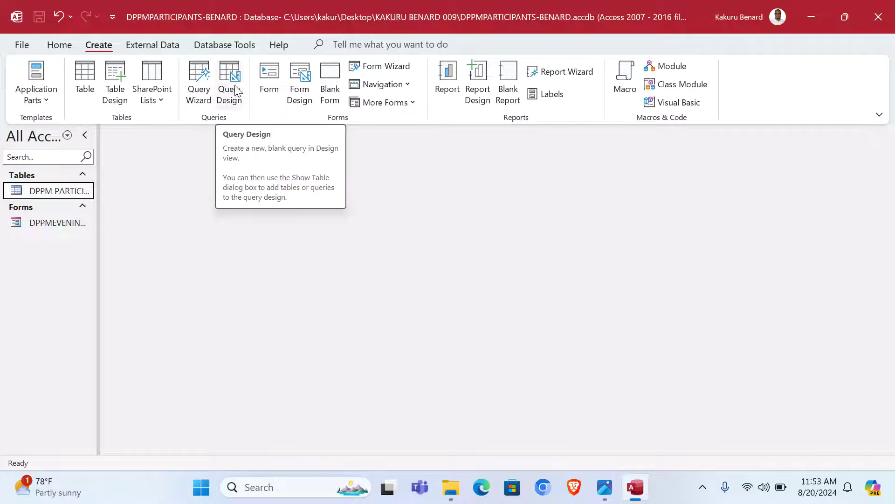
click(200, 75)
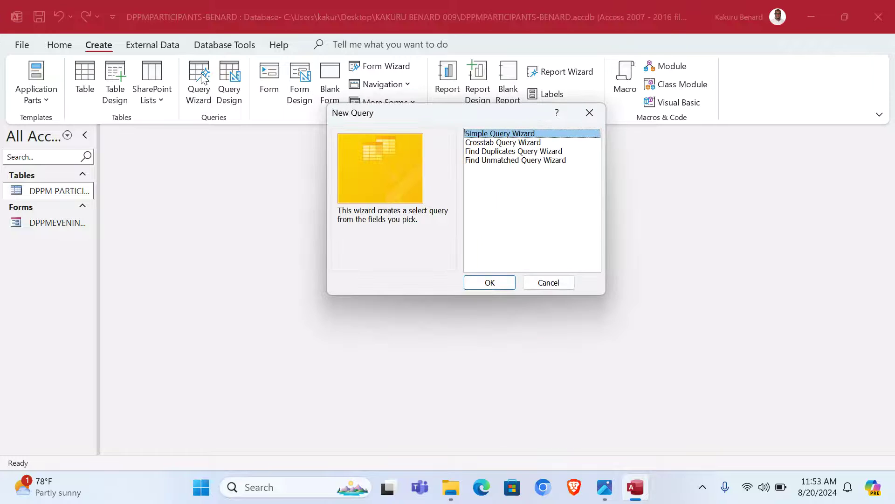
click(494, 283)
click(422, 230)
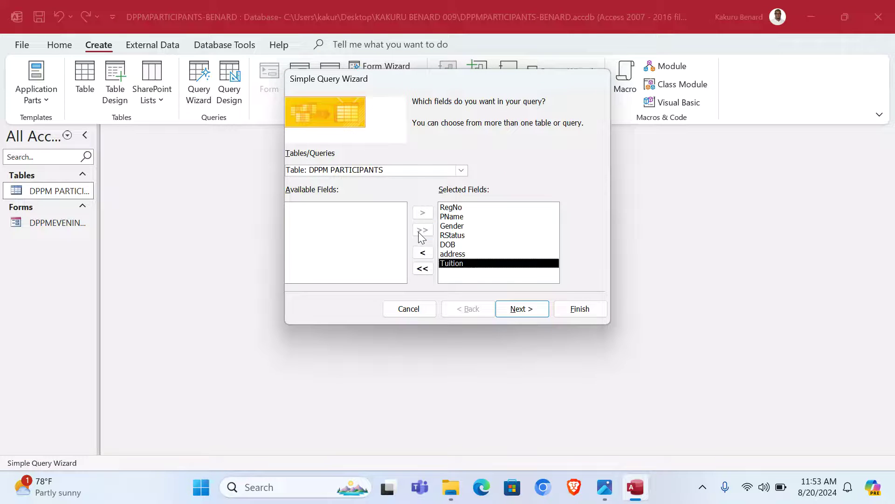
click(522, 308)
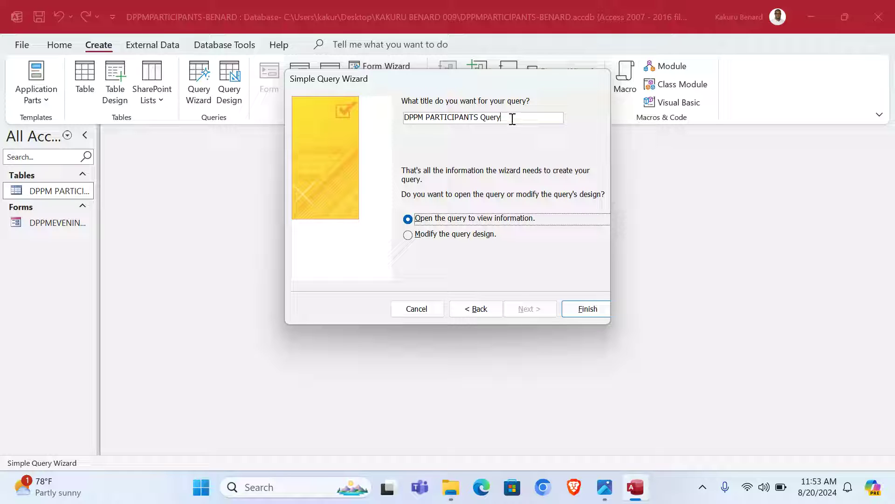
Title the query New Tuition Fees and finish the wizard with the option to modify the query design.
drag(512, 119, 362, 118)
text(New Tuition Fees)
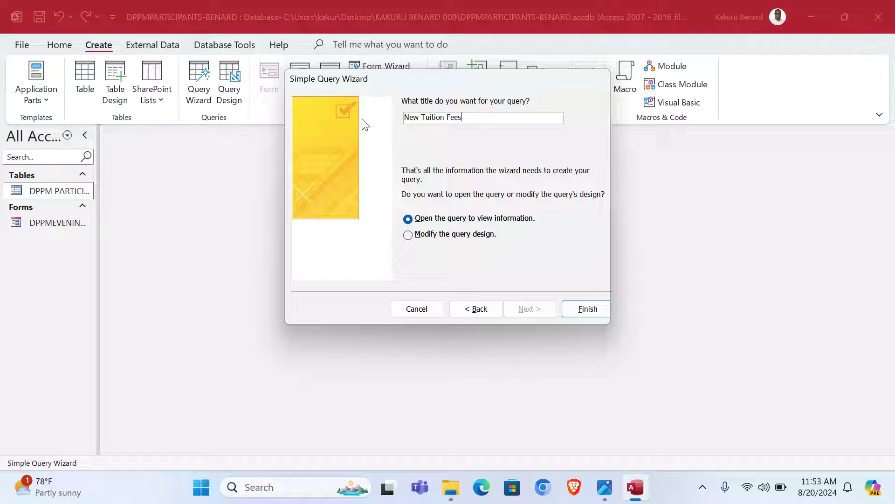
click(460, 237)
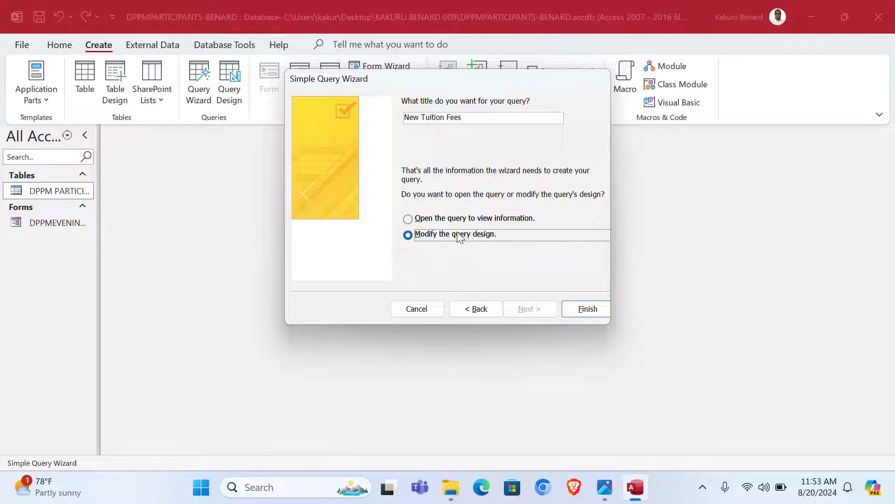
click(589, 310)
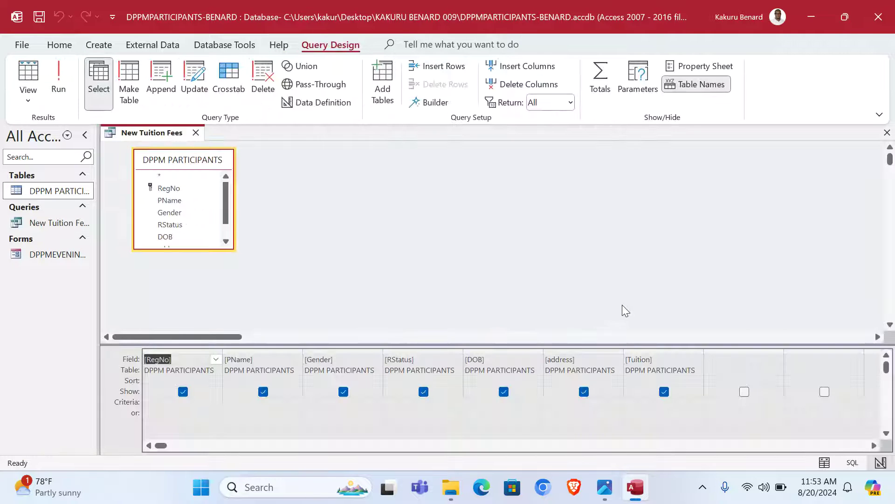
Build the expression 122/100*[Tuition] as a calculated field in the first empty column after Tuition.
click(719, 359)
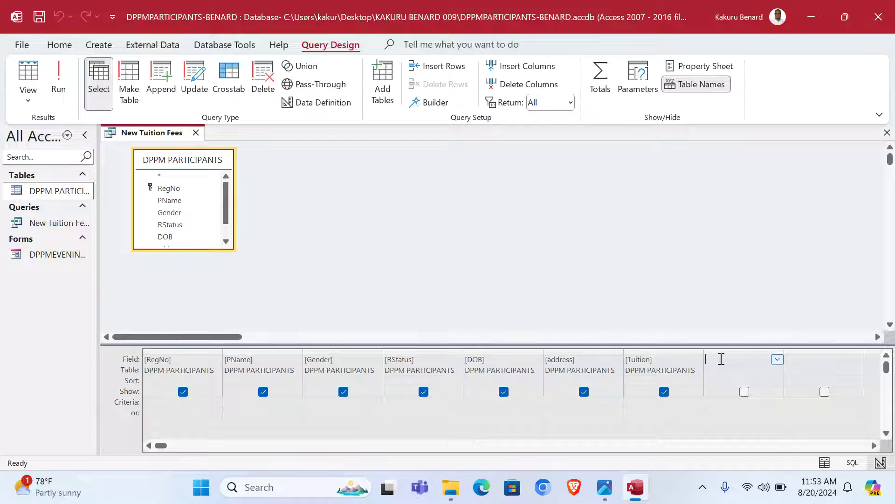
click(427, 103)
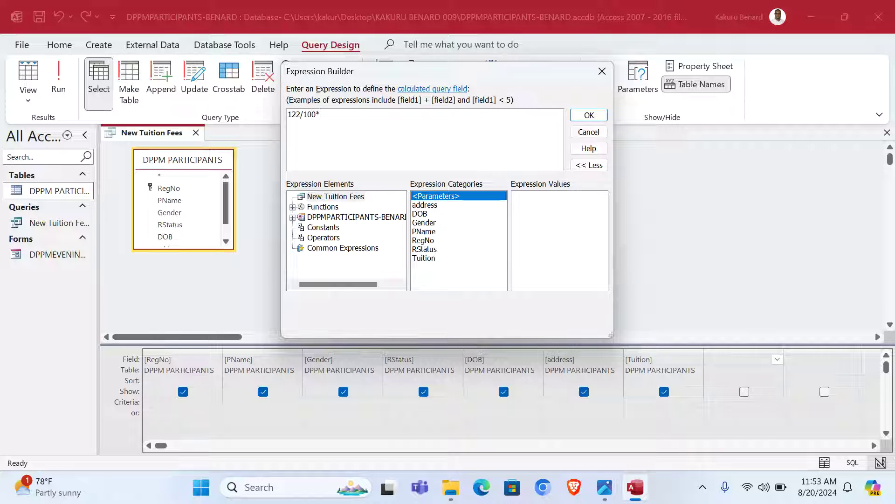
double_click(431, 260)
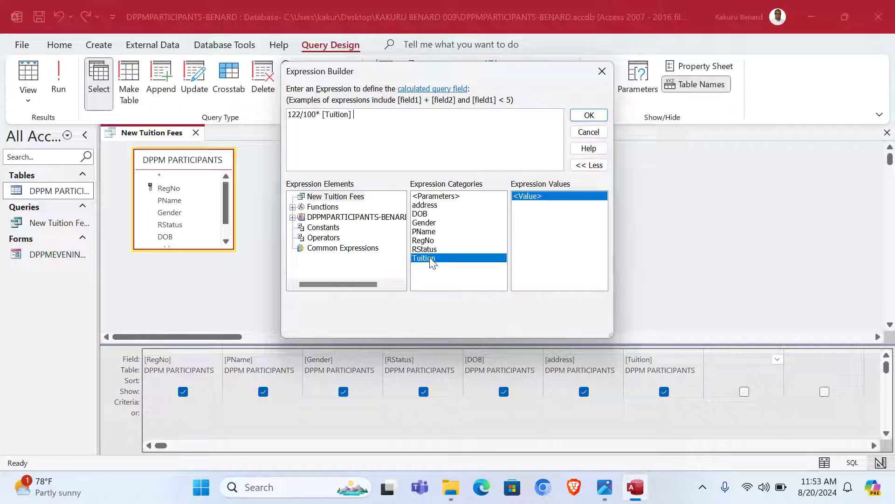
click(589, 115)
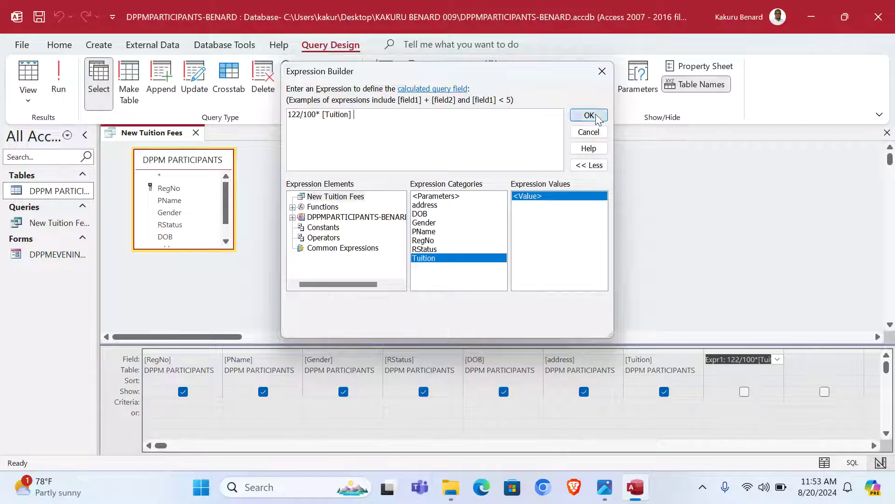
Rename the calculated tuition field as New Tuition.
click(719, 359)
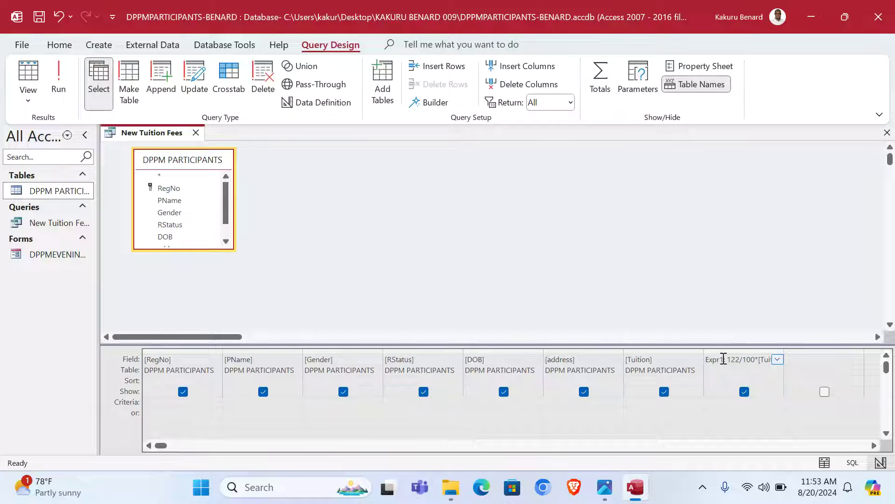
drag(723, 358, 700, 354)
text(New)
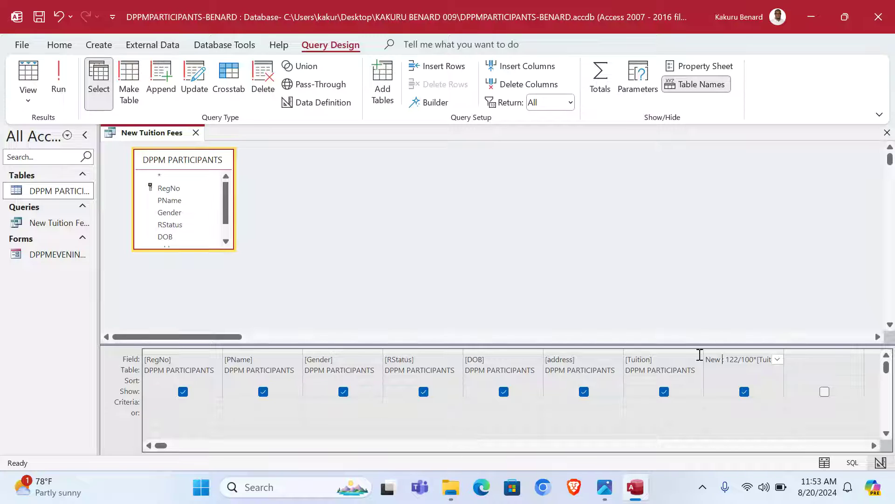
text( Tuition)
Run the New Tuition Fees query, compare the first record's Tuition and New Tuition values, and close the query.
click(58, 77)
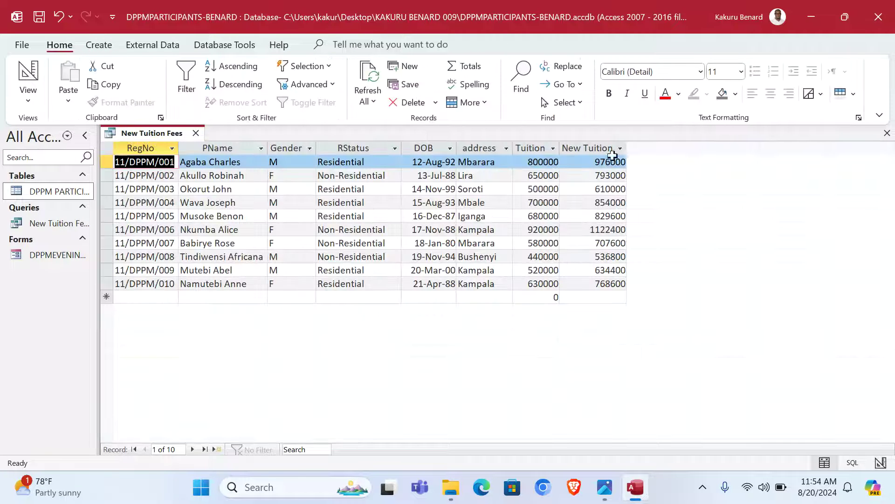
click(537, 164)
click(606, 163)
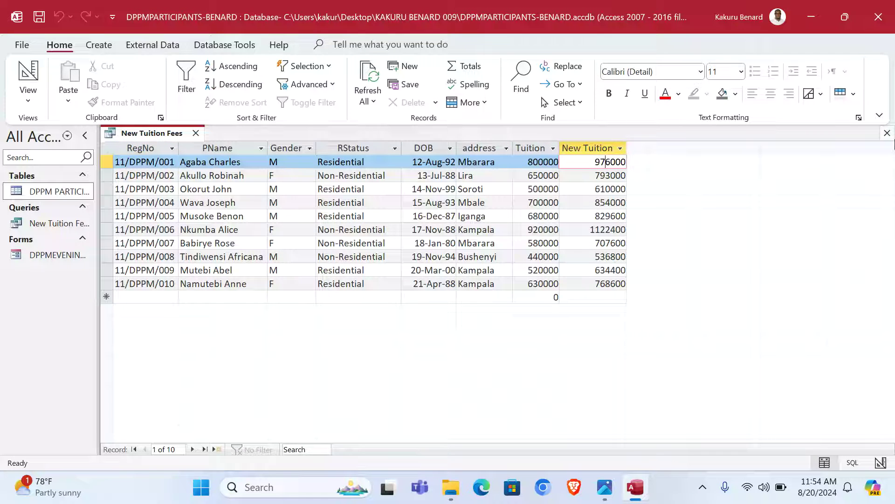
click(887, 133)
Read item (f) of the exercise sheet and create a query in Design View with all fields of the DPPM PARTICIPANTS table.
click(603, 490)
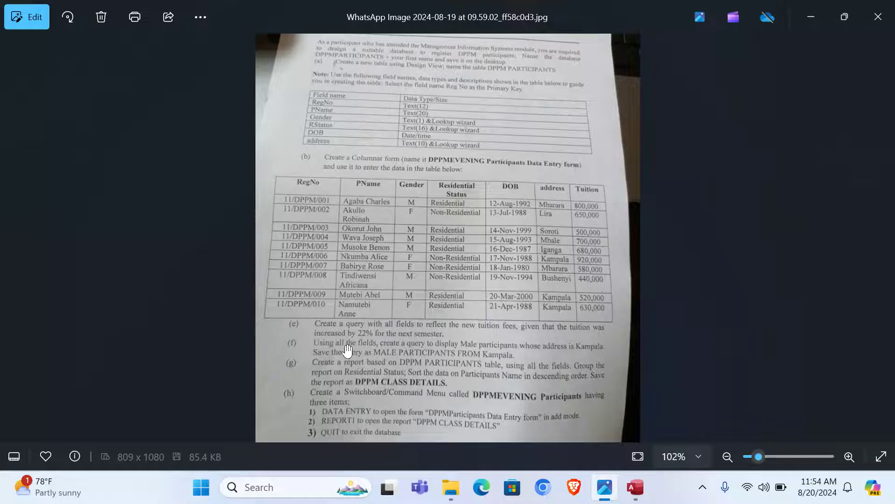
scroll(336, 355, up, 4)
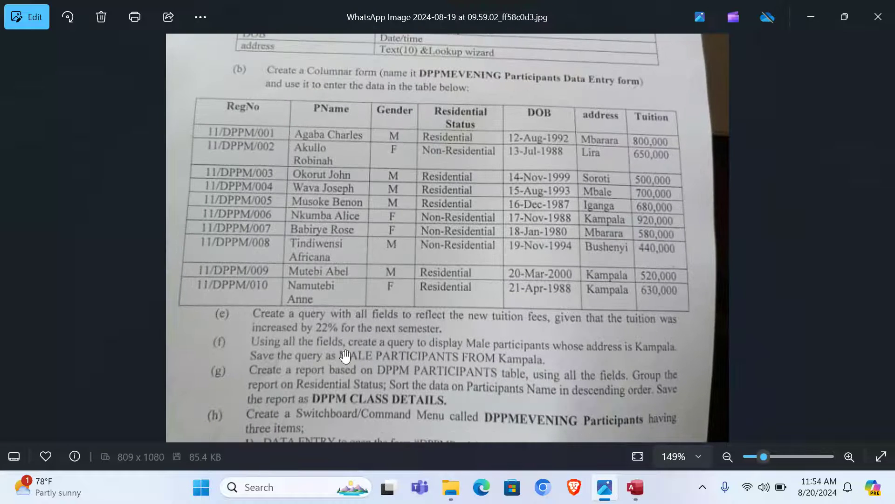
drag(345, 355, 371, 283)
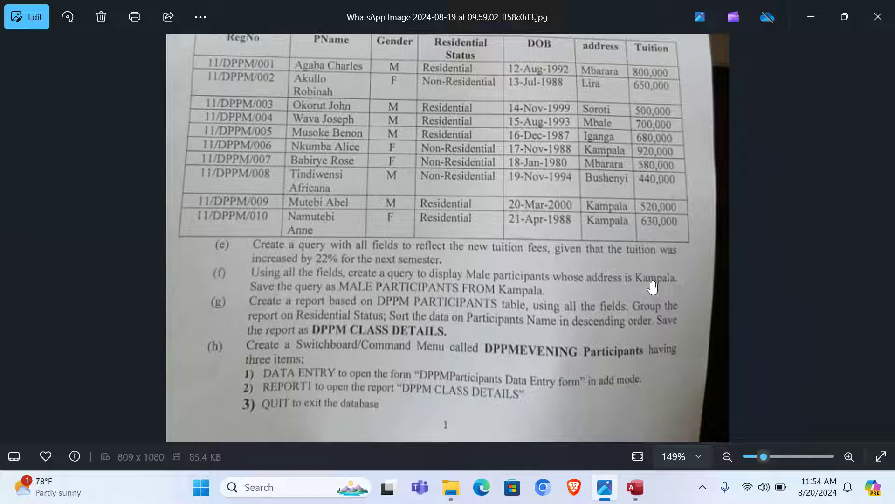
click(636, 487)
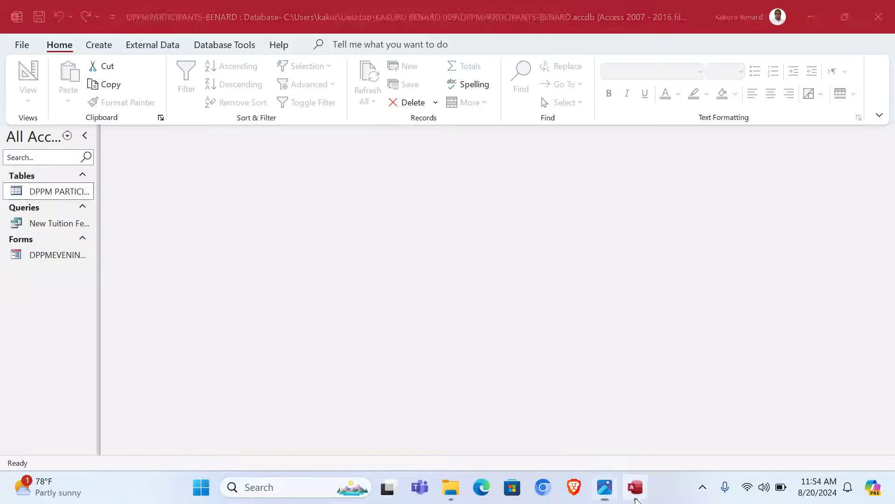
click(95, 48)
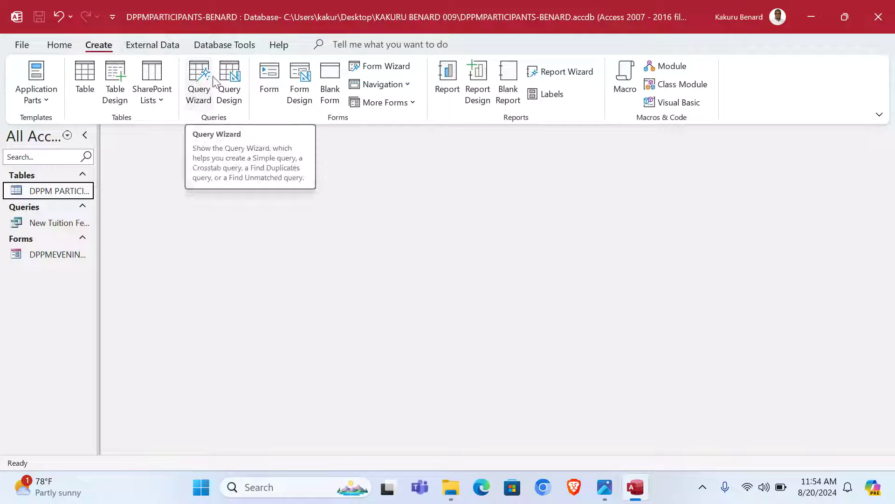
click(231, 91)
double_click(787, 219)
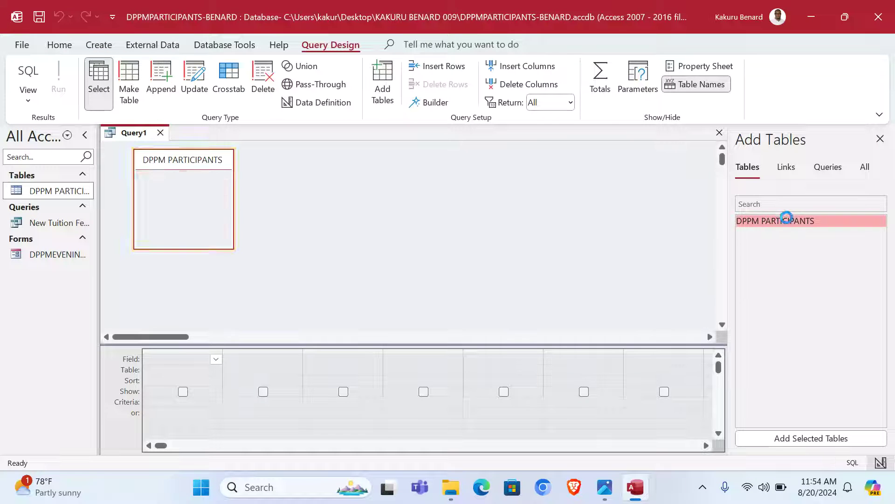
click(170, 175)
double_click(173, 164)
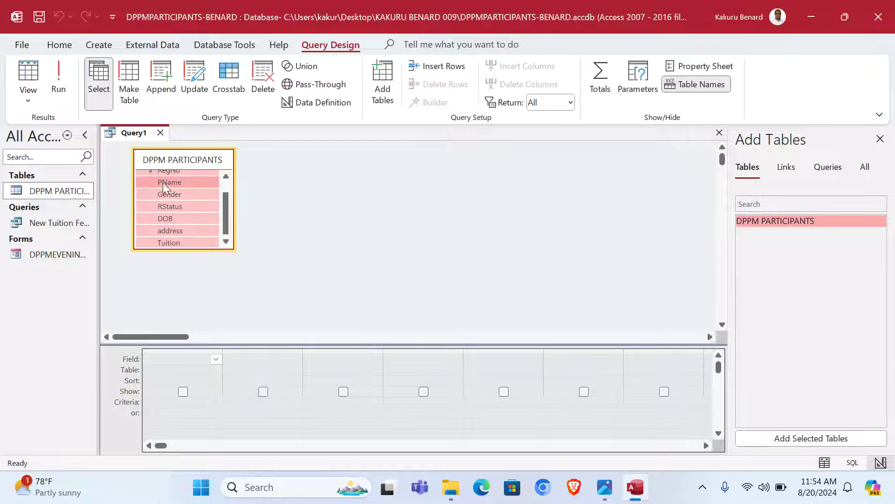
drag(164, 183, 182, 366)
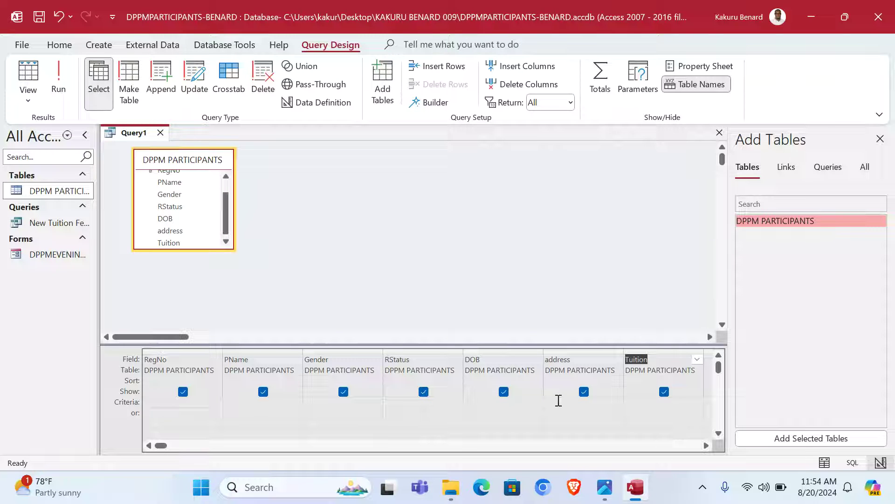
Set the query criteria to Kampala for address and M for Gender, and run the query.
click(558, 402)
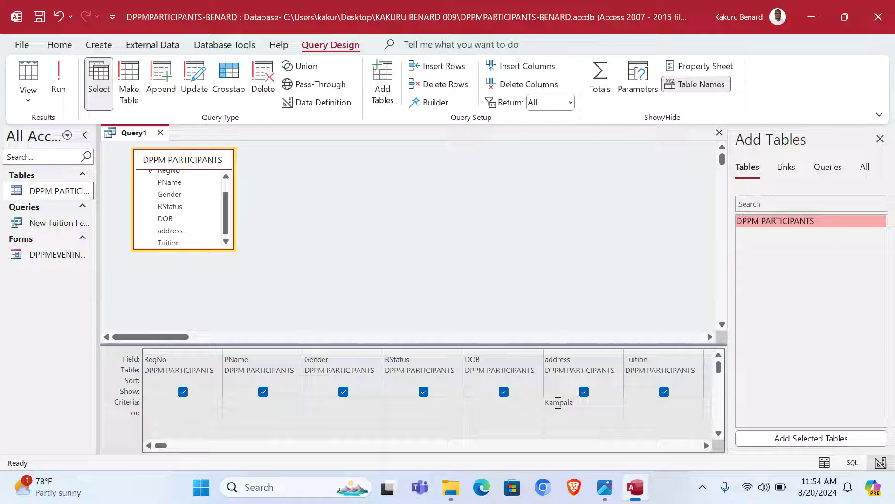
click(322, 405)
text(M)
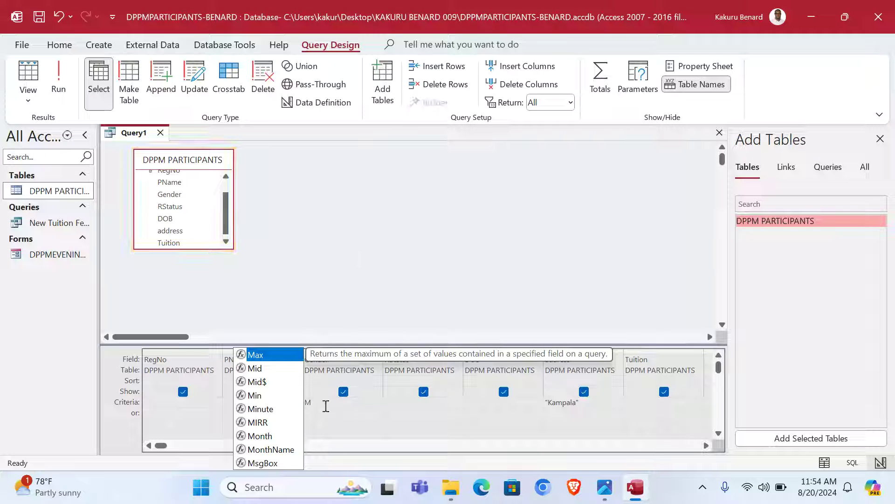
click(590, 408)
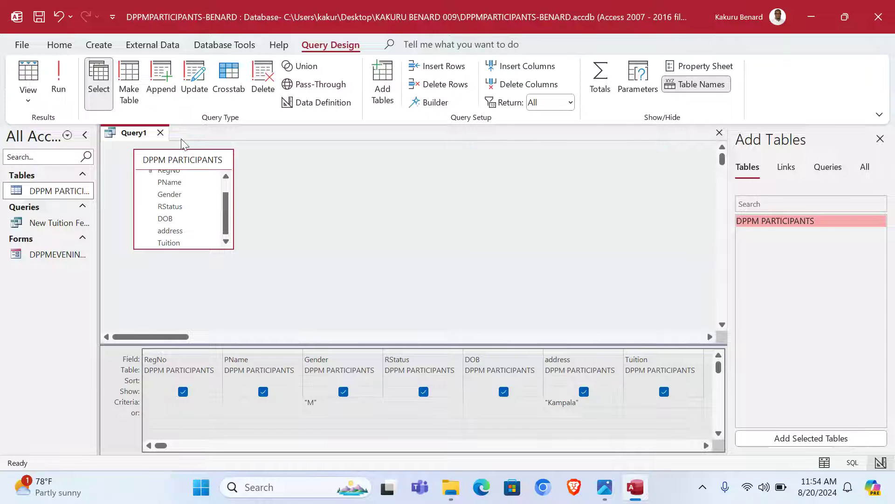
click(59, 77)
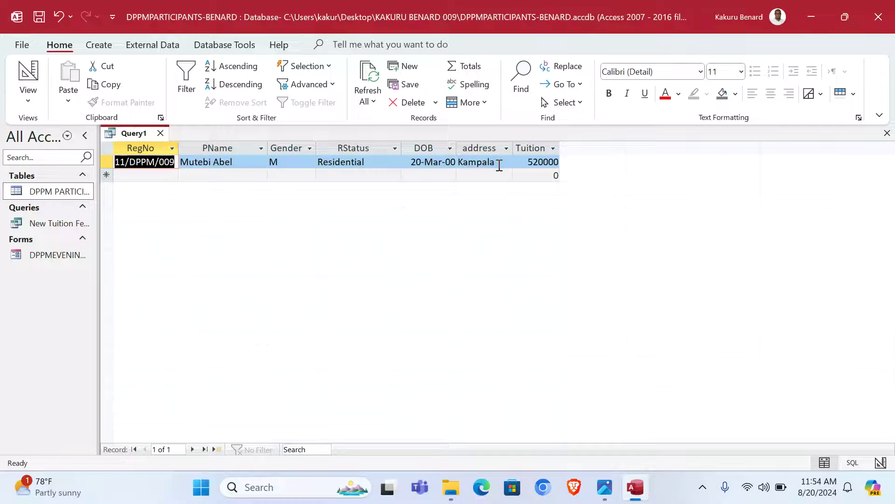
Save the query as MALE PARTICIPANTS FROM Kampala, checking the name on the exercise sheet, and close it.
key(ctrl+s)
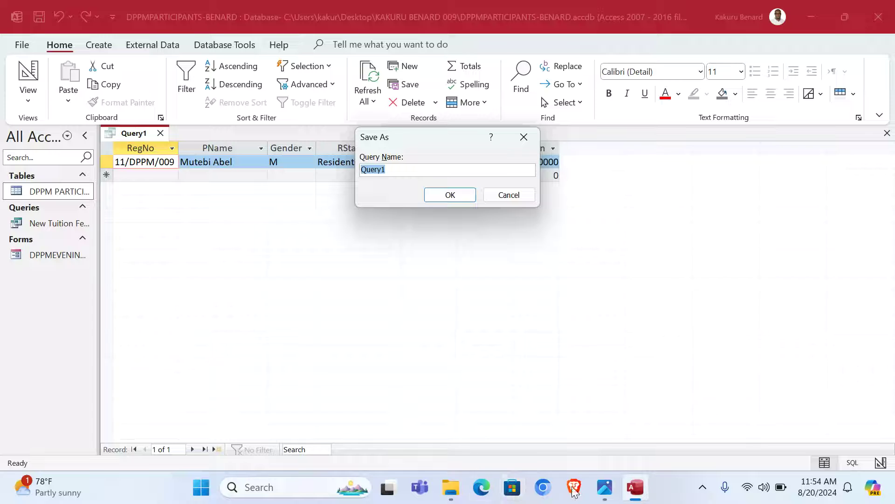
click(604, 491)
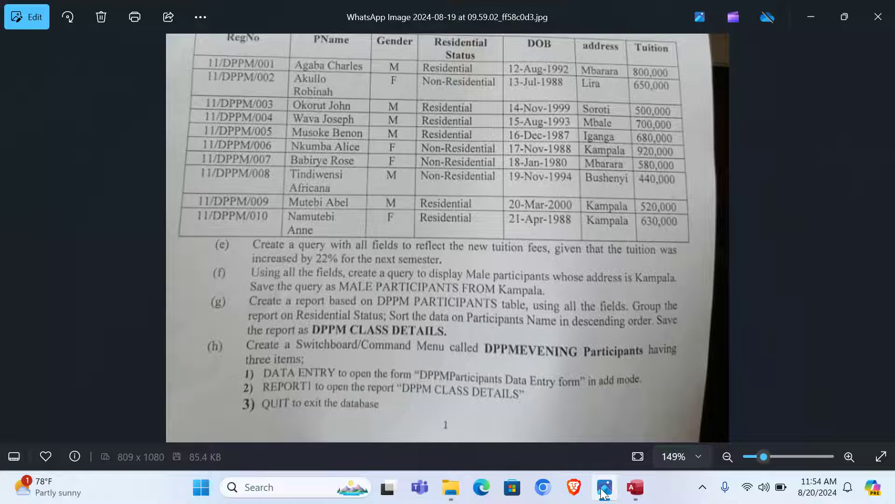
click(604, 491)
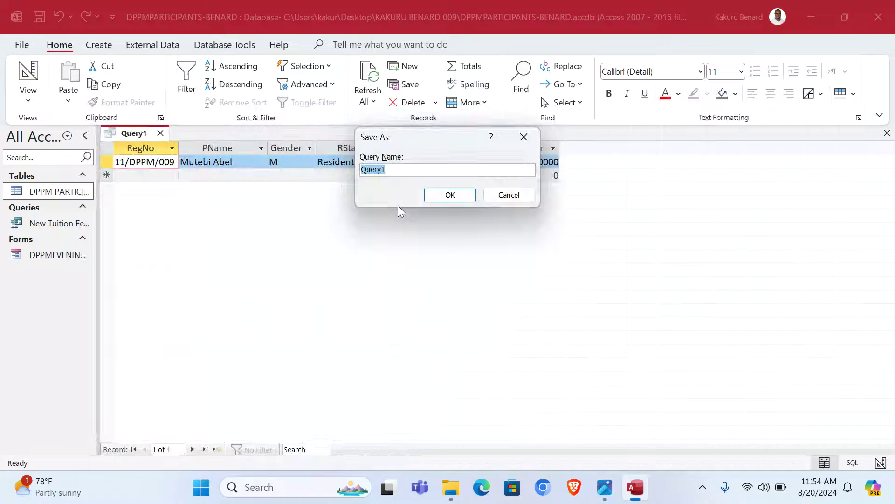
key(Caps_Lock)
text(MAKE)
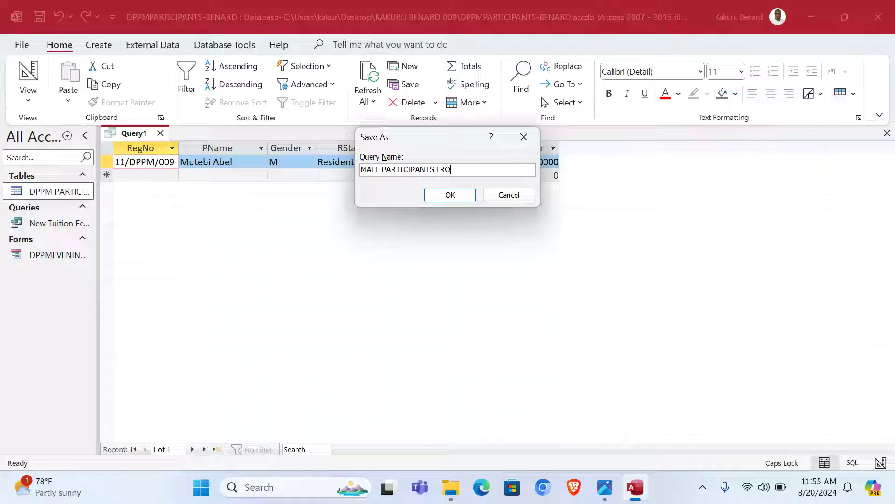
text(K)
key(Caps_Lock)
text(ampala)
click(433, 198)
click(887, 133)
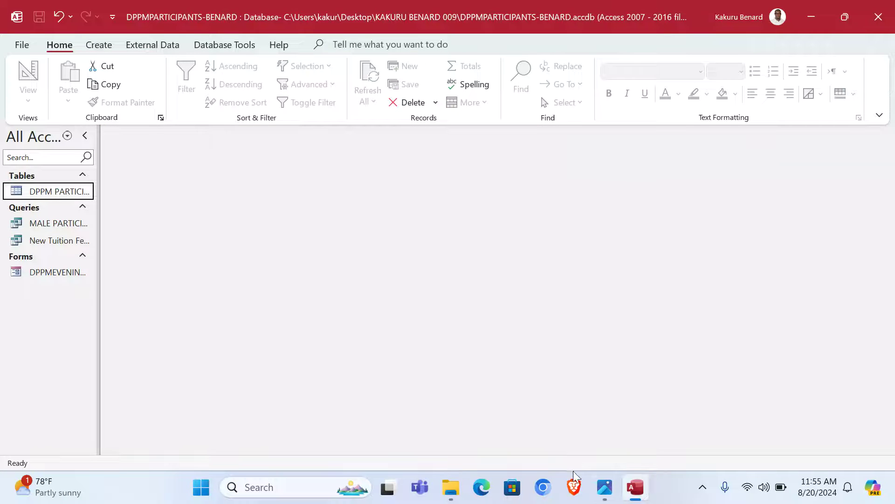
Read item (g) of the exercise sheet and start a Report Wizard report with all fields of the DPPM PARTICIPANTS table.
click(605, 487)
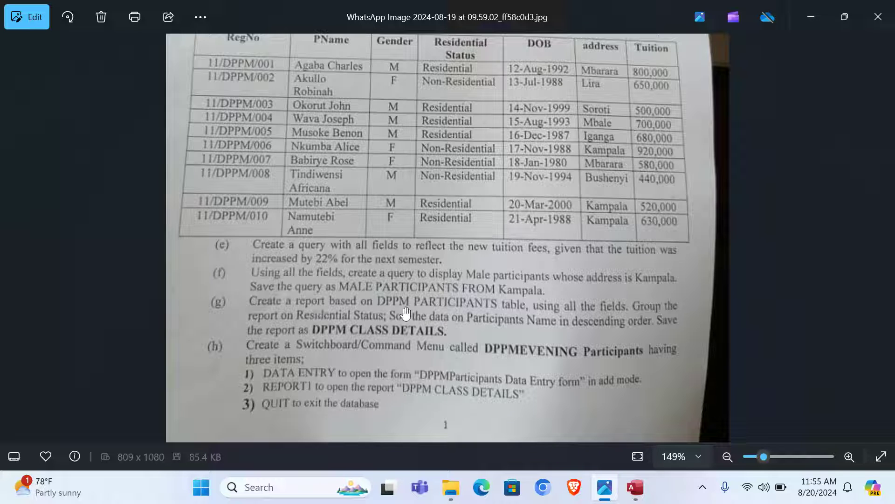
click(636, 486)
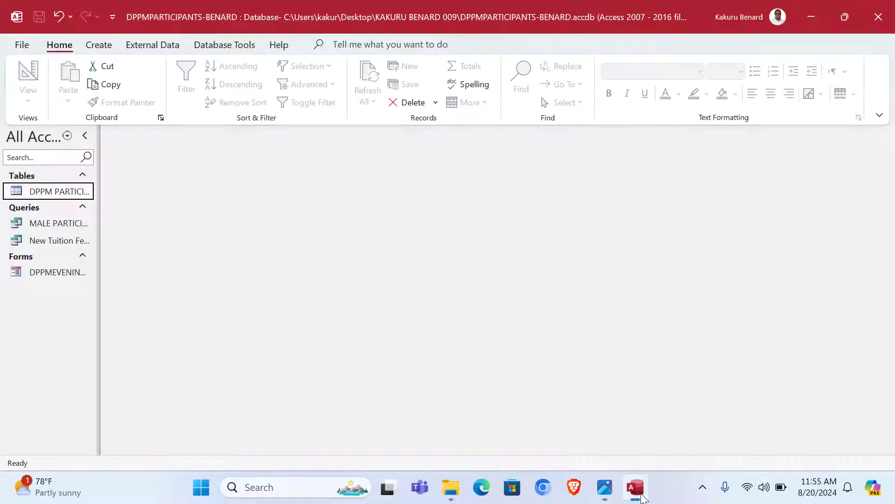
click(108, 45)
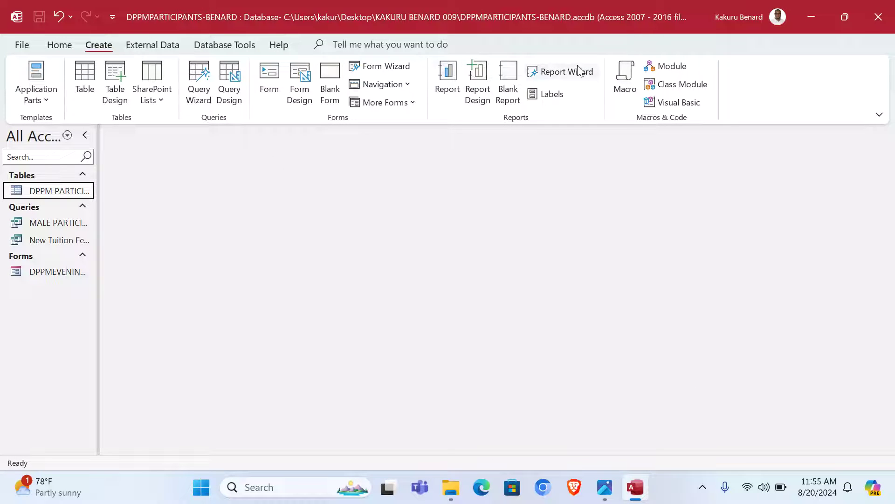
click(562, 73)
drag(438, 84, 457, 110)
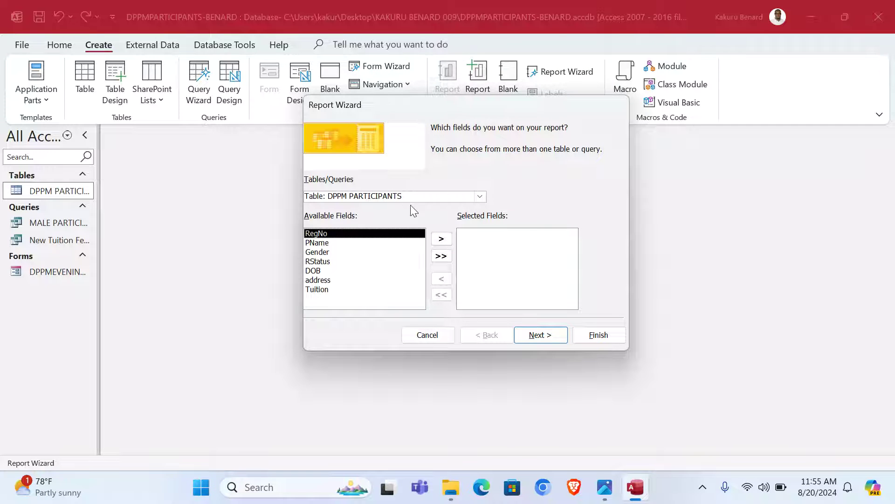
click(441, 258)
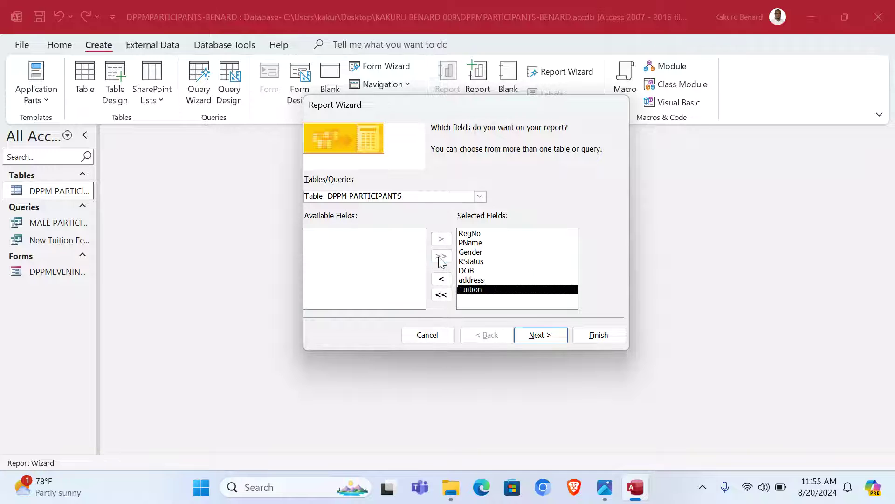
click(526, 336)
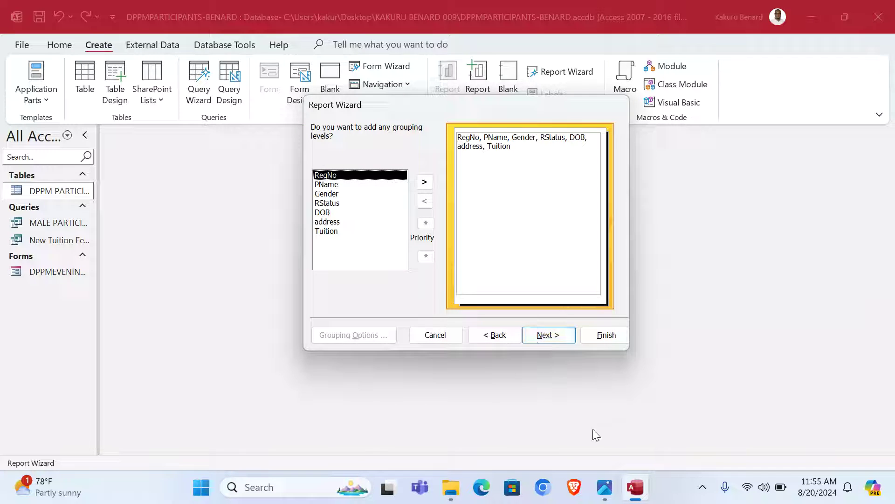
Check the grouping requirement on the exercise sheet and group the report by RStatus.
click(605, 487)
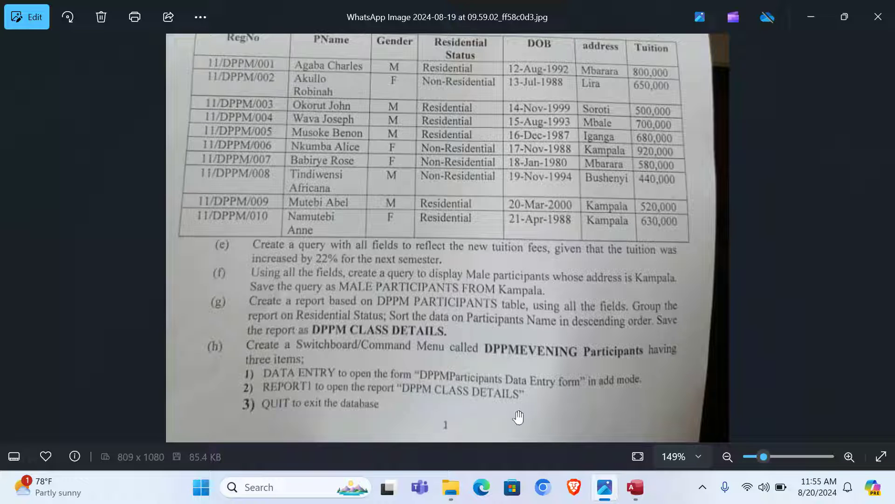
click(635, 487)
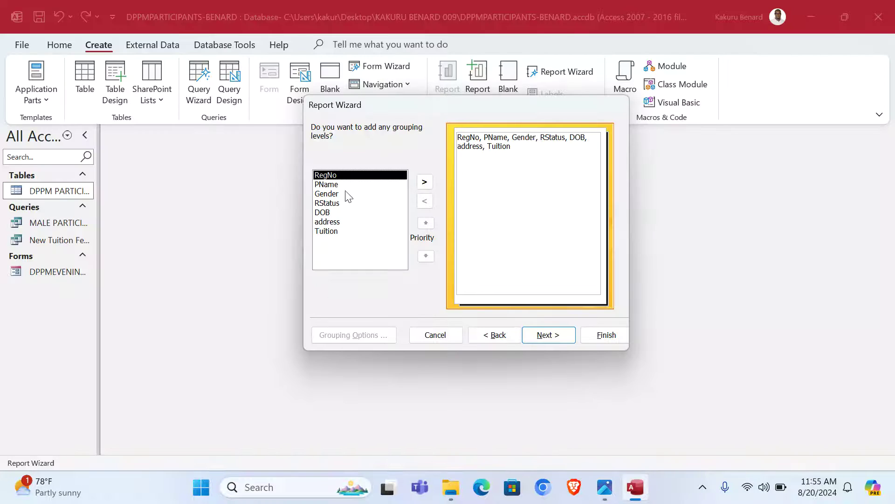
click(332, 204)
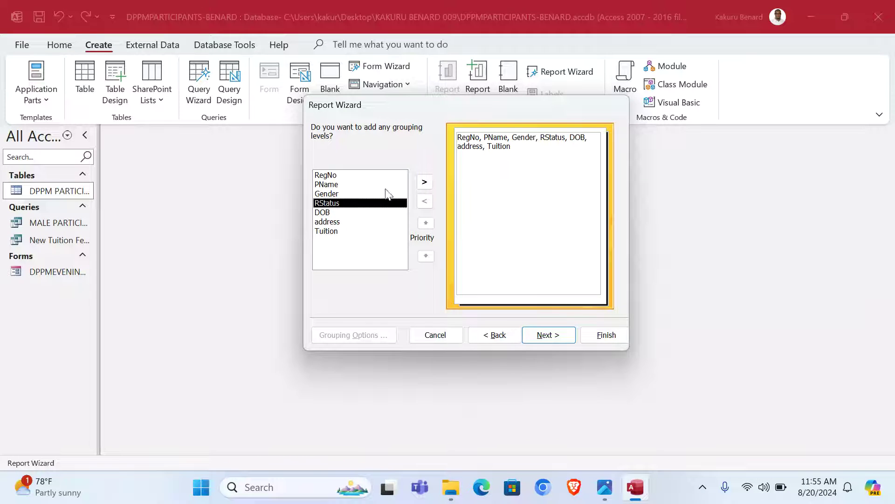
click(425, 182)
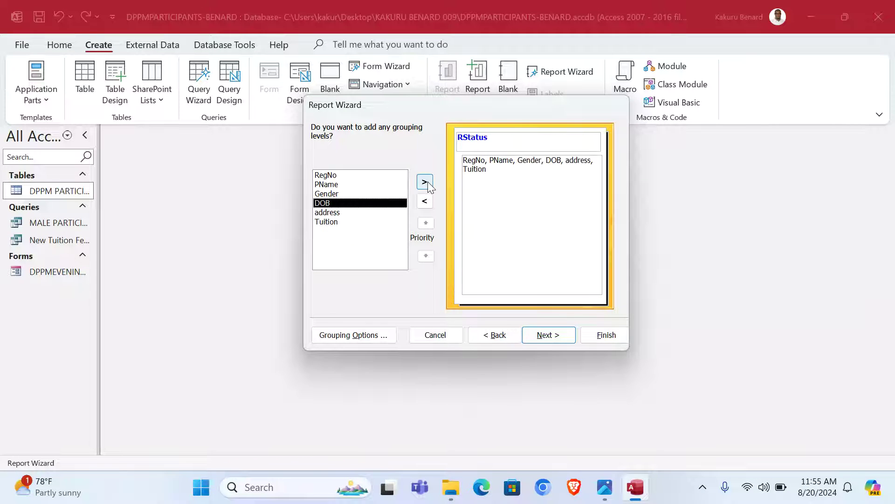
Check the sorting requirement on the exercise sheet and sort the report's records by PName in descending order.
click(605, 487)
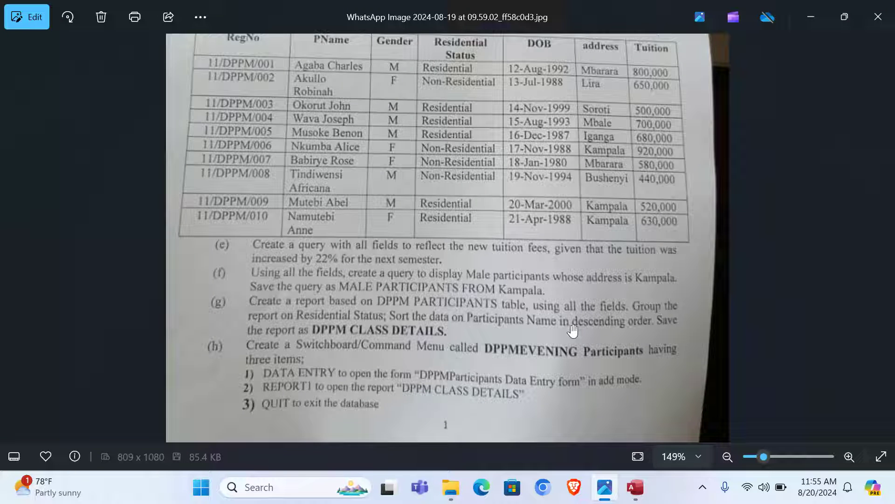
click(637, 497)
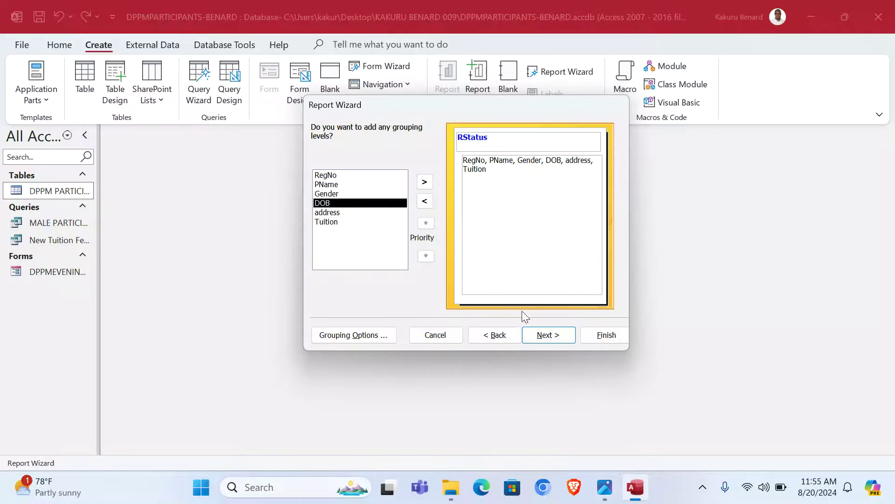
click(544, 334)
click(560, 174)
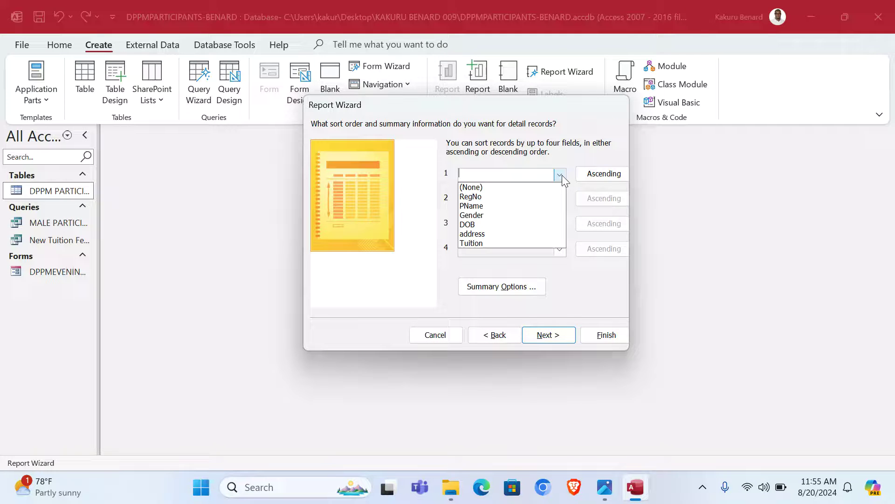
click(488, 208)
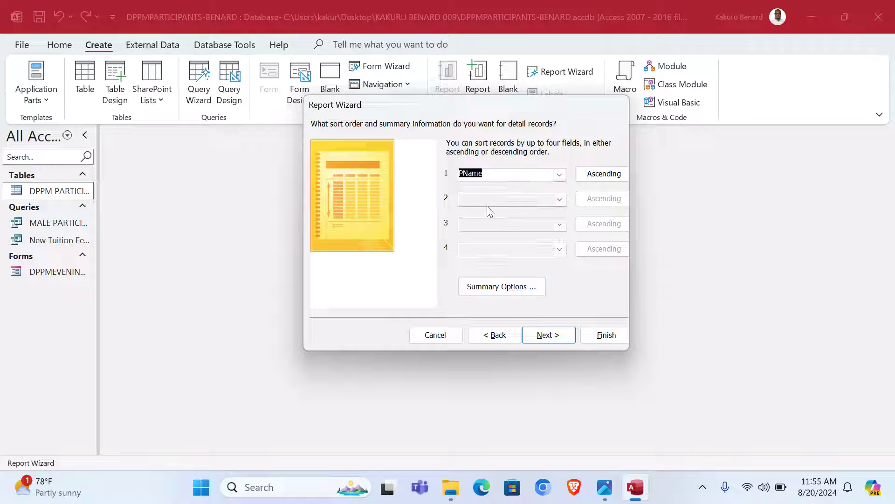
click(595, 179)
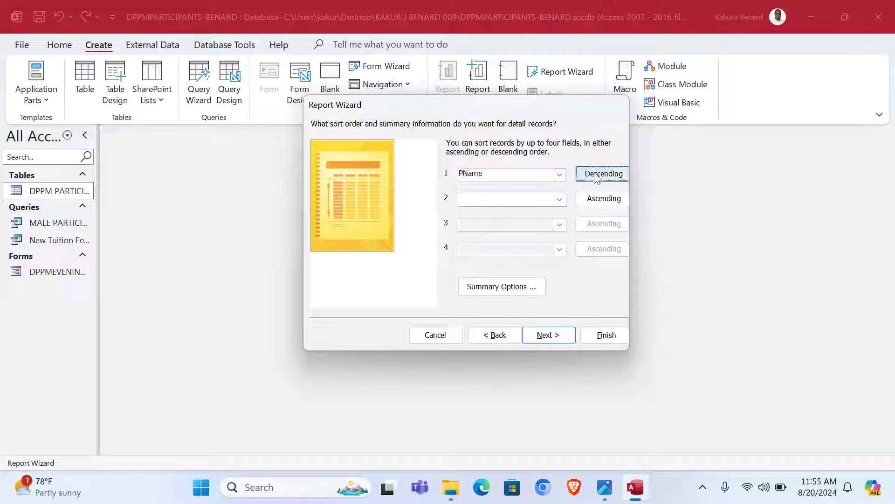
Finish the wizard with Stepped layout and Portrait orientation, and check the previewed report against the exercise sheet.
click(605, 487)
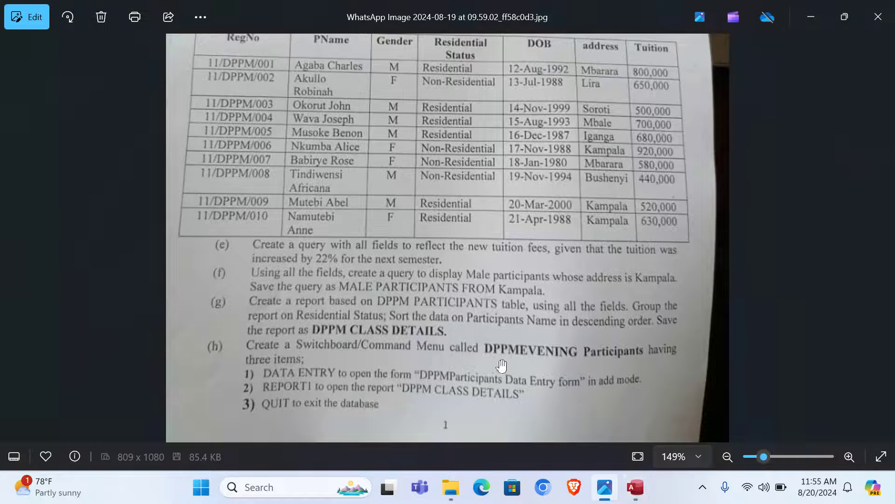
click(635, 487)
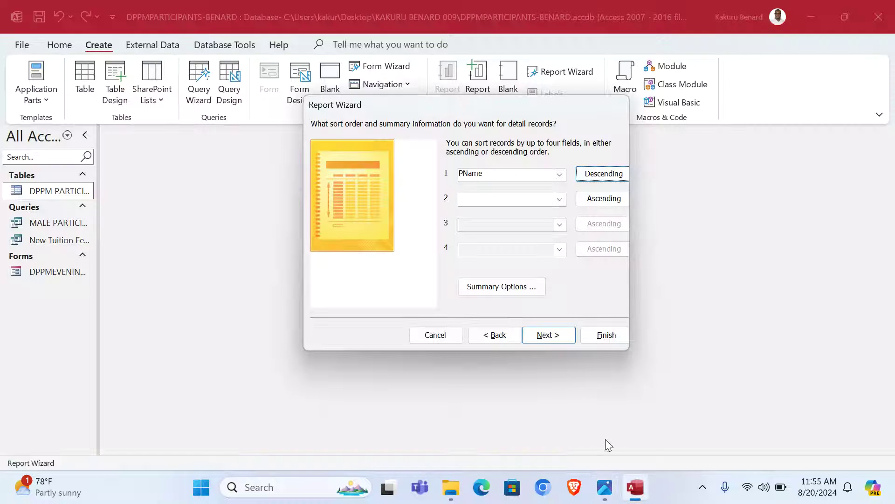
click(544, 345)
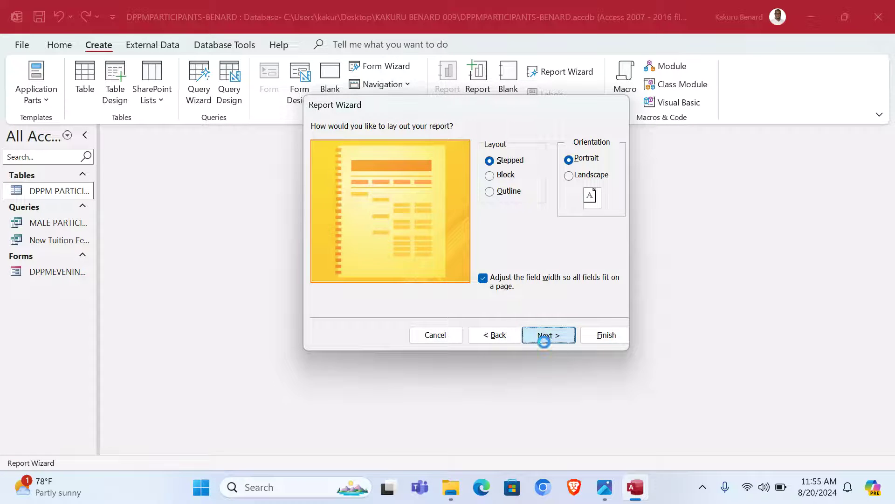
click(544, 342)
click(606, 331)
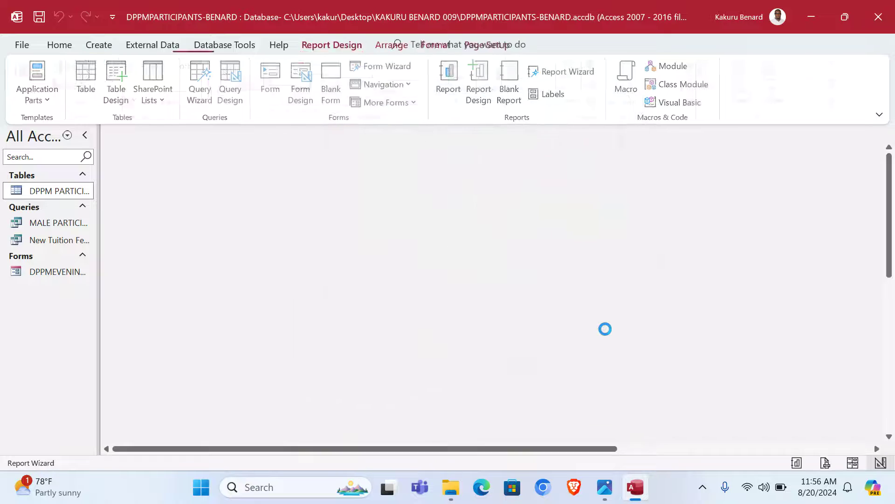
scroll(507, 319, down, 2)
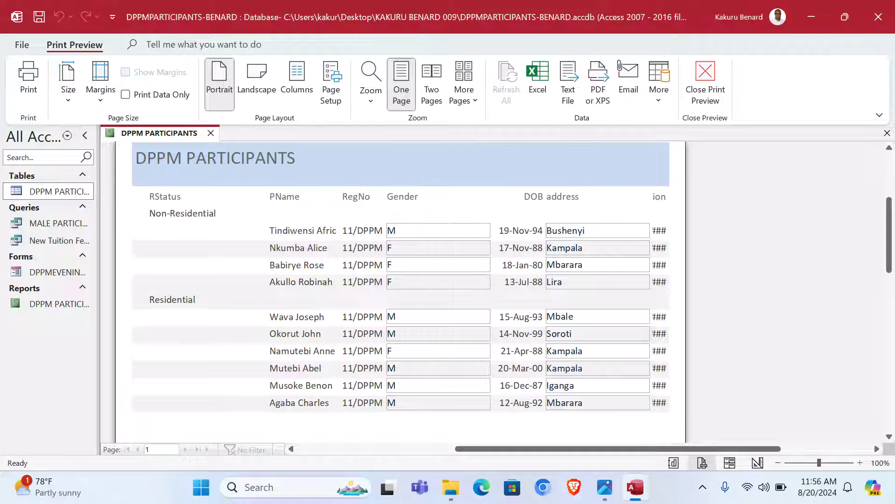
click(600, 492)
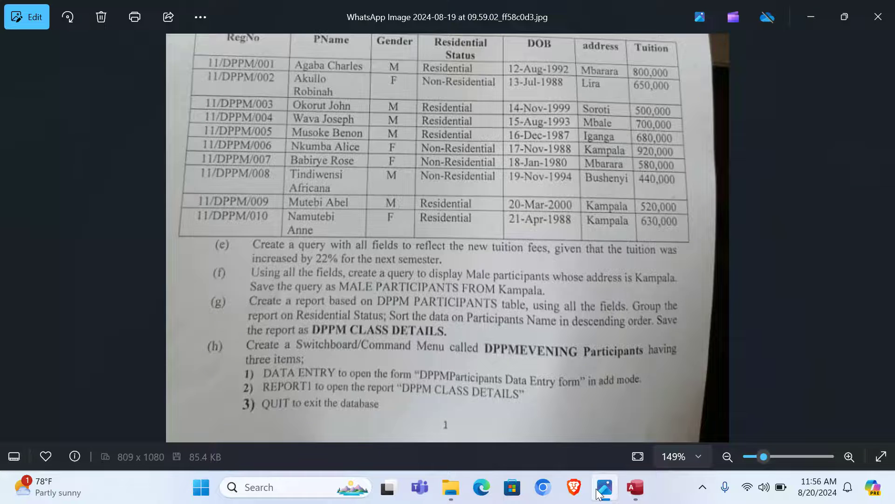
click(600, 492)
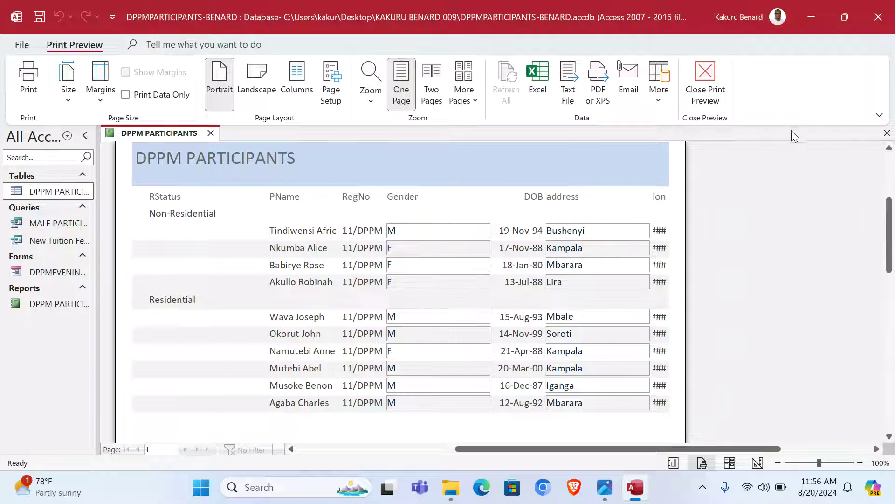
In the report's Design View, shift the RStatus label and field left and narrow them, and move the PName pair beside them.
click(724, 97)
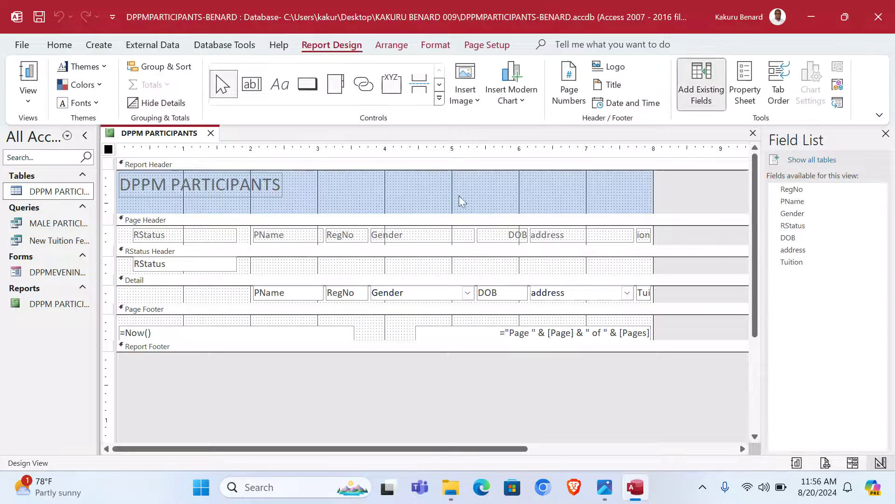
drag(196, 209, 199, 285)
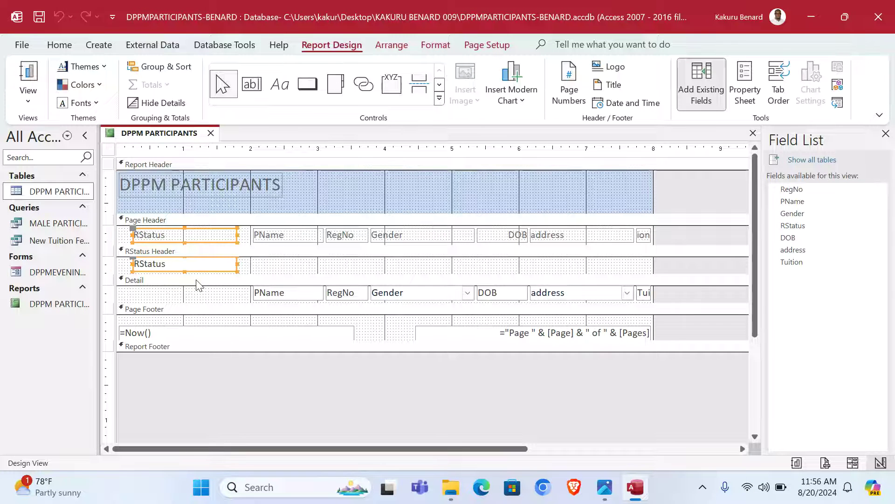
key(Left)
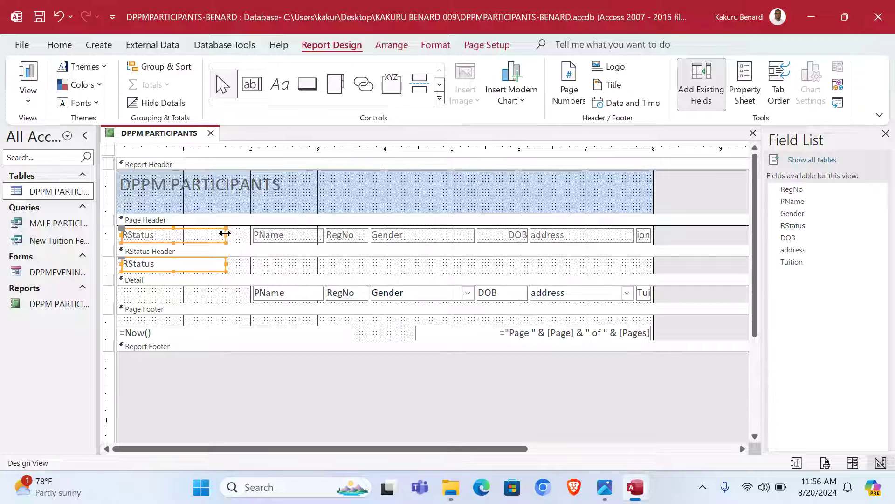
drag(225, 234, 202, 234)
click(299, 202)
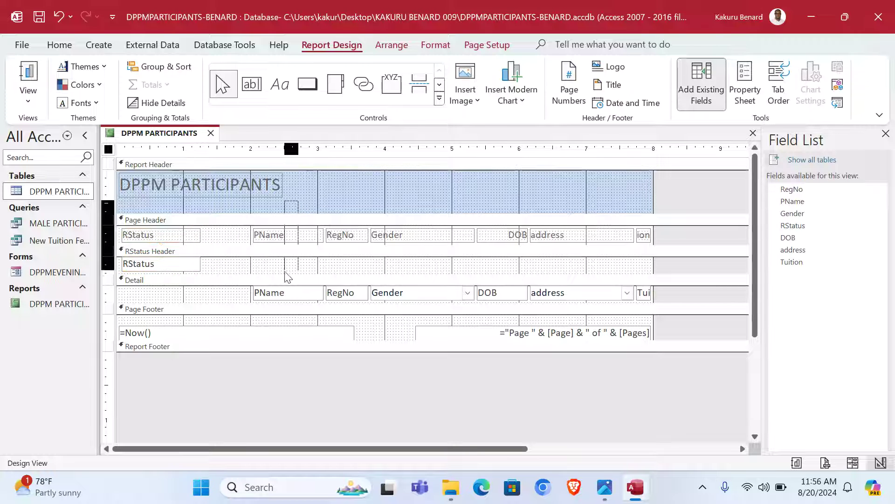
click(285, 293)
drag(289, 236, 239, 235)
Move the RegNo label and field next to PName and widen them, and place the narrowed Gender pair beside them.
click(356, 205)
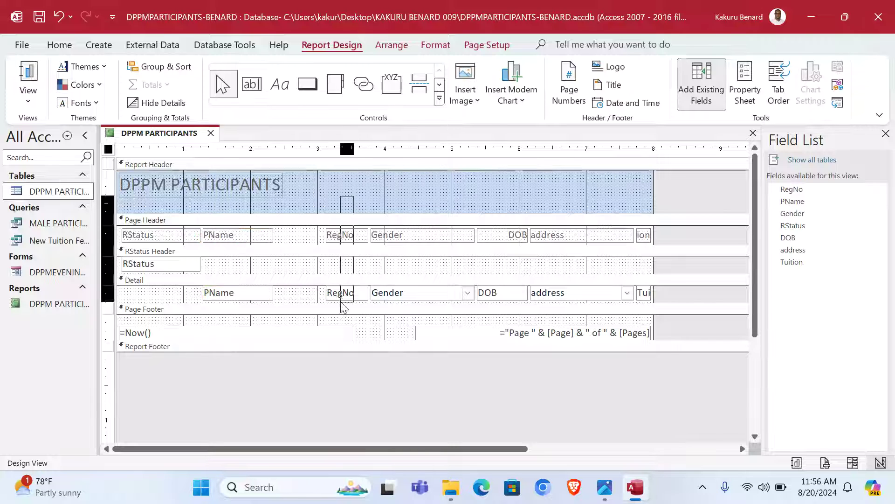
click(351, 235)
mouse_move(351, 236)
mouse_down()
mouse_move(299, 235)
mouse_move(337, 237)
mouse_up()
drag(413, 200, 415, 300)
drag(422, 232, 373, 233)
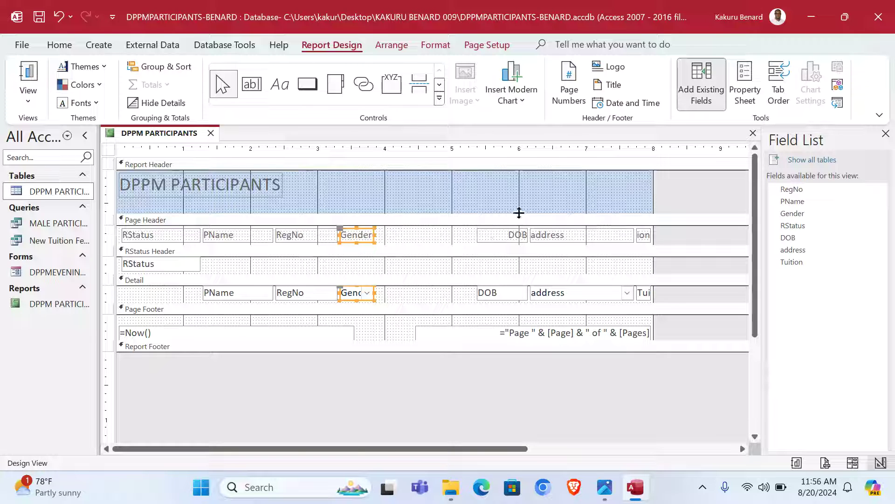
Move the DOB label and field next to Gender, and place the address pair beside DOB, slightly narrowed.
drag(506, 182, 497, 289)
drag(500, 236, 400, 237)
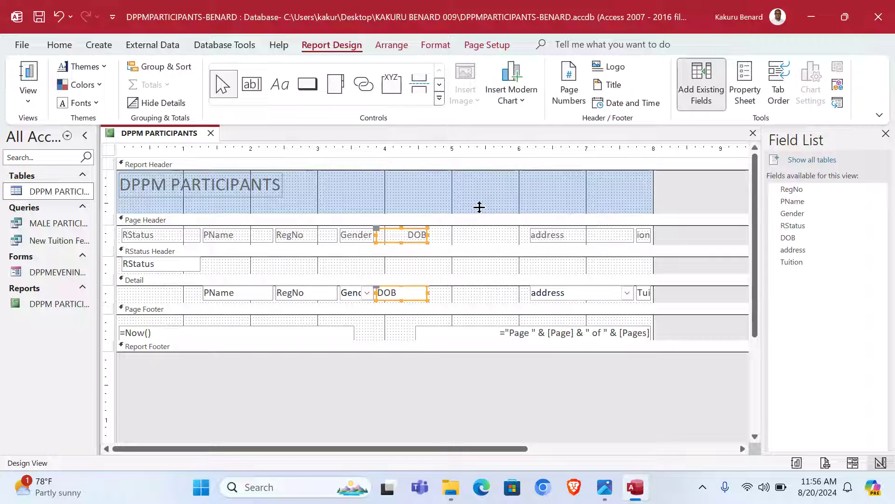
drag(554, 198, 565, 300)
drag(574, 236, 469, 239)
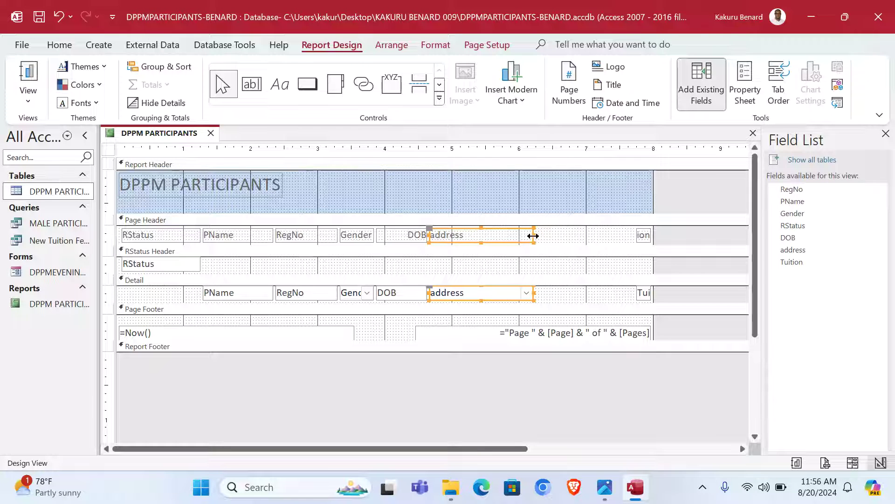
drag(533, 236, 517, 236)
Move the Tuition label and field next to address, widen them to about 1 inch, and show the report in Report View.
click(644, 234)
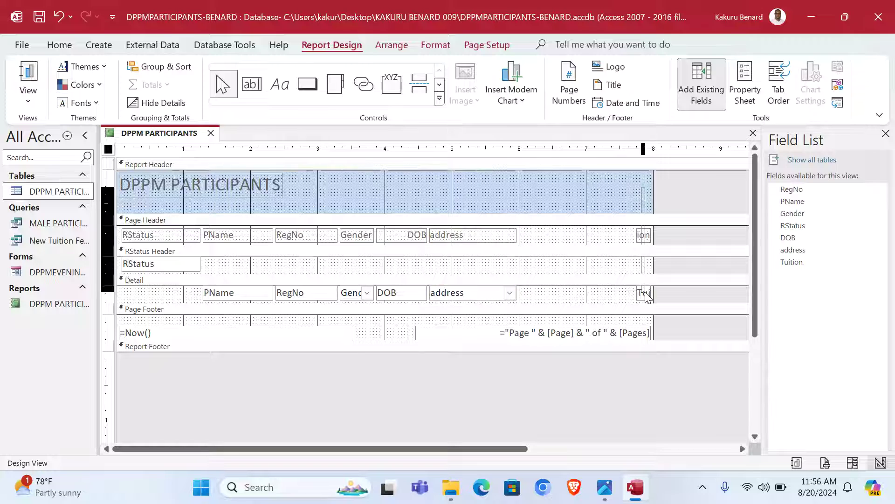
shift+click(645, 293)
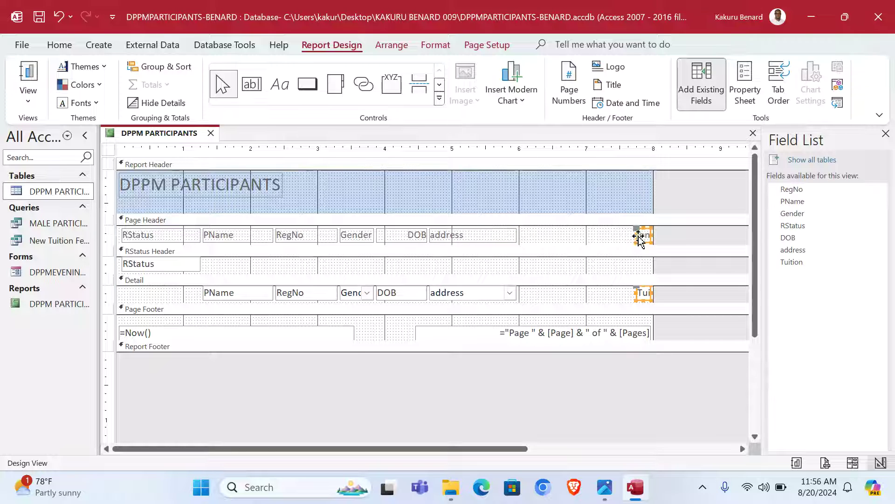
drag(641, 238, 587, 237)
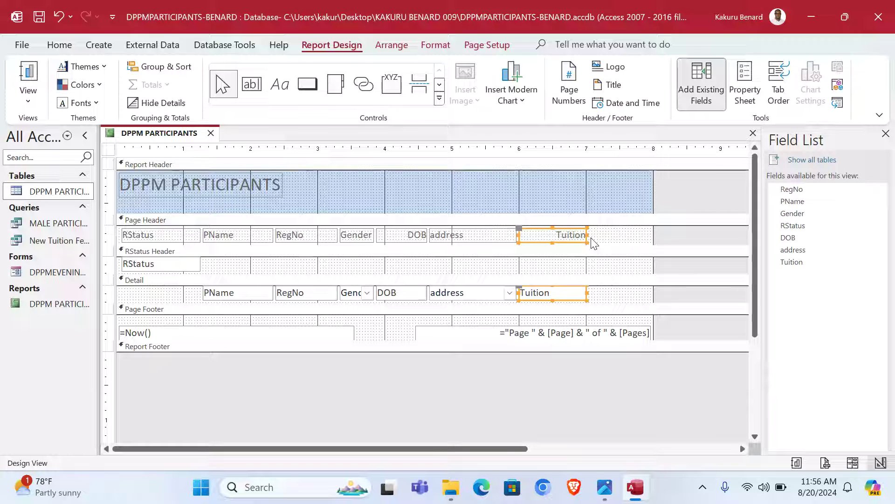
click(28, 100)
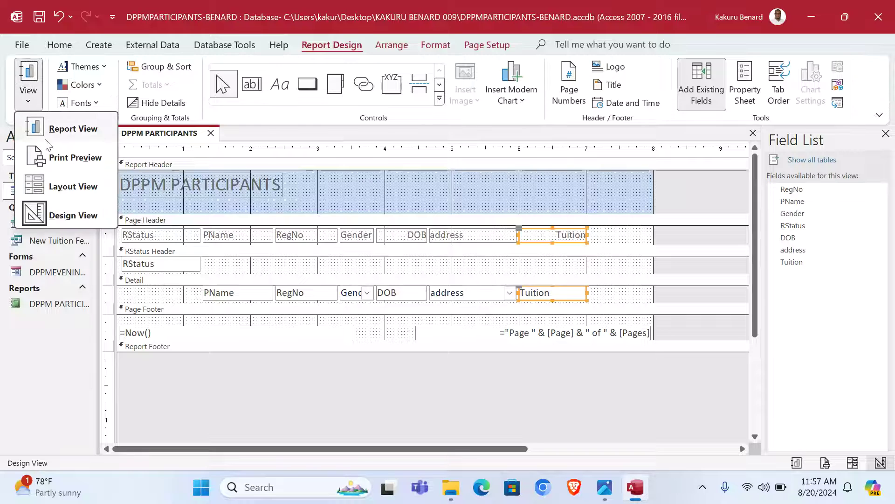
click(60, 127)
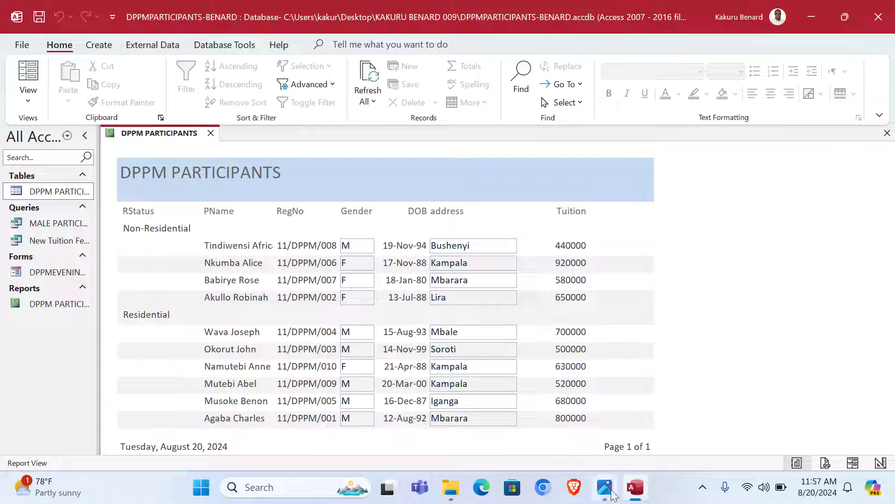
Close the report and check the exercise sheet for the name the report must be saved under.
click(887, 133)
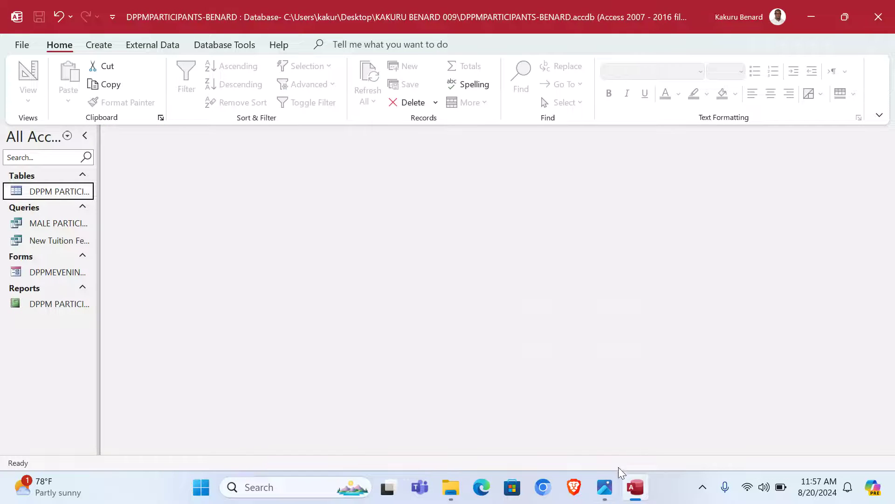
click(489, 355)
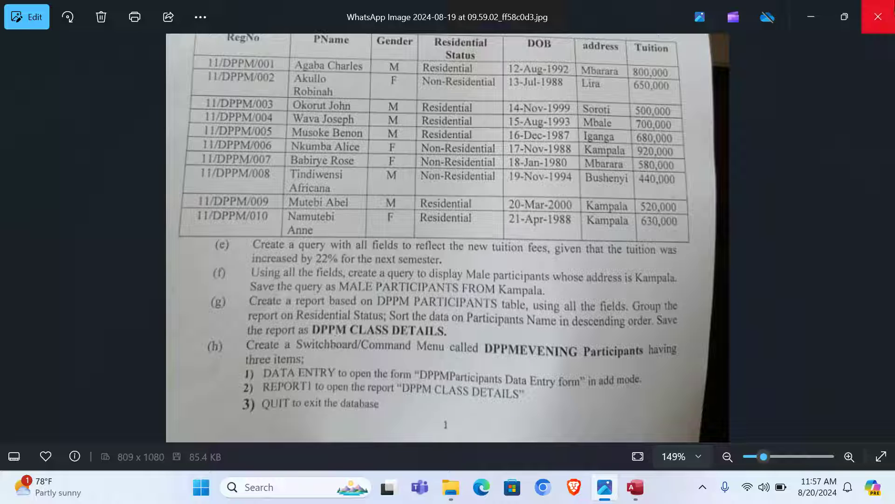
click(811, 17)
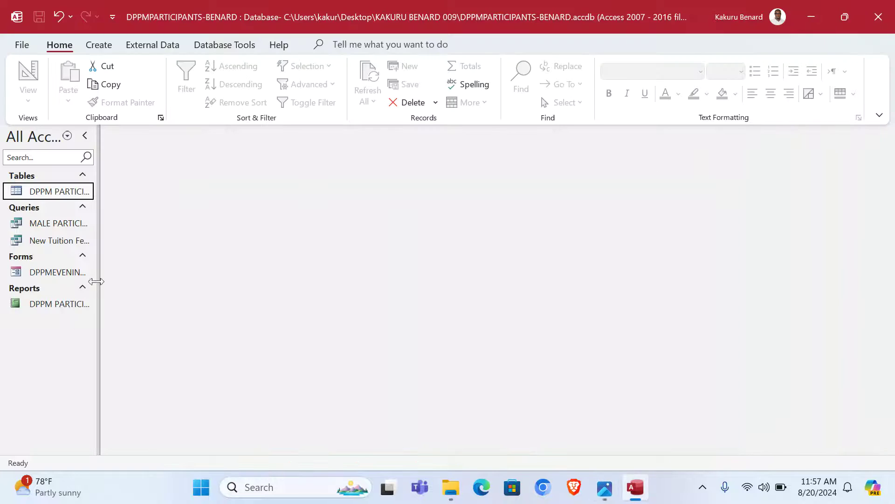
Rename the DPPM PARTICIPANTS report as DPPM CLASS DETAILS and widen the object list so full names fit.
click(46, 311)
right_click(46, 306)
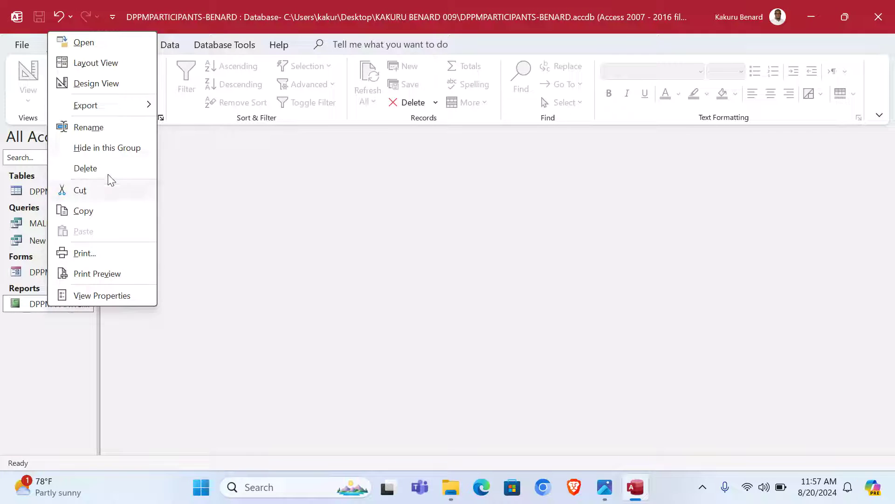
click(103, 127)
click(73, 305)
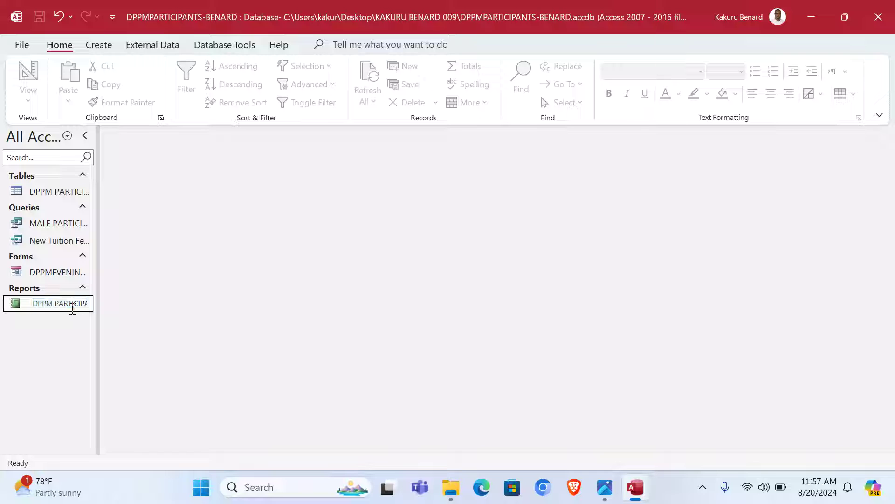
drag(55, 303, 104, 303)
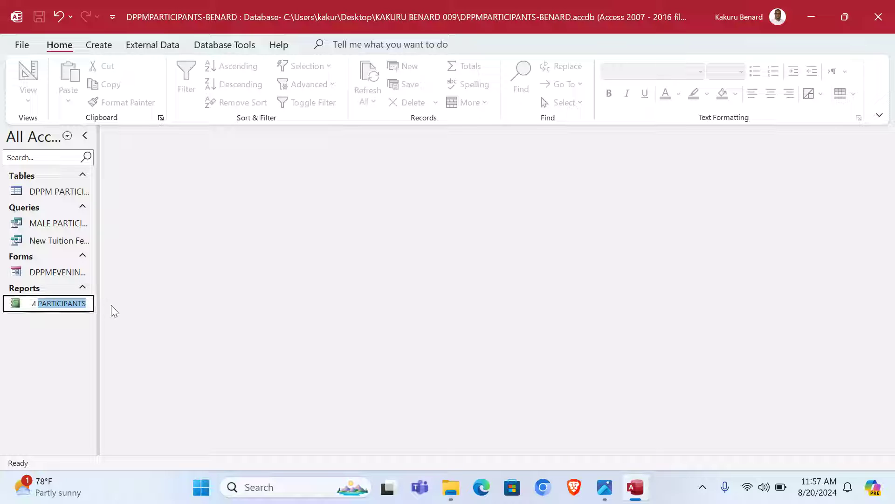
text(CLAS)
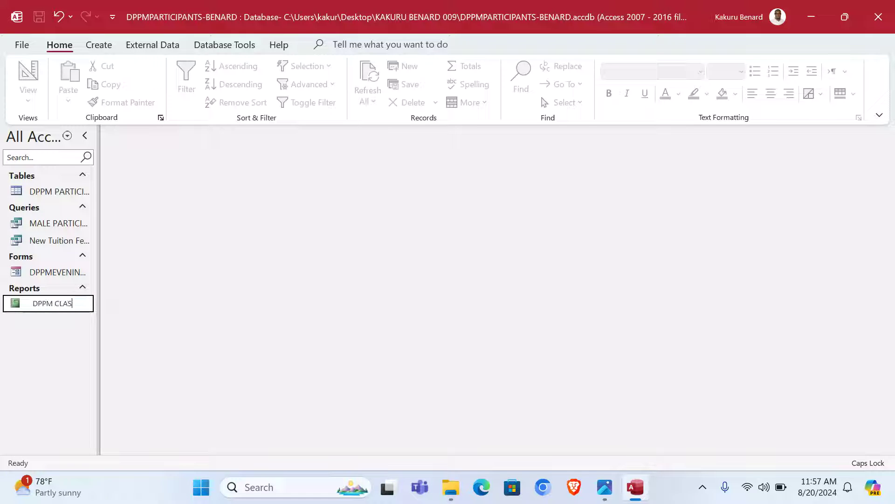
text(S DETAILS)
click(115, 312)
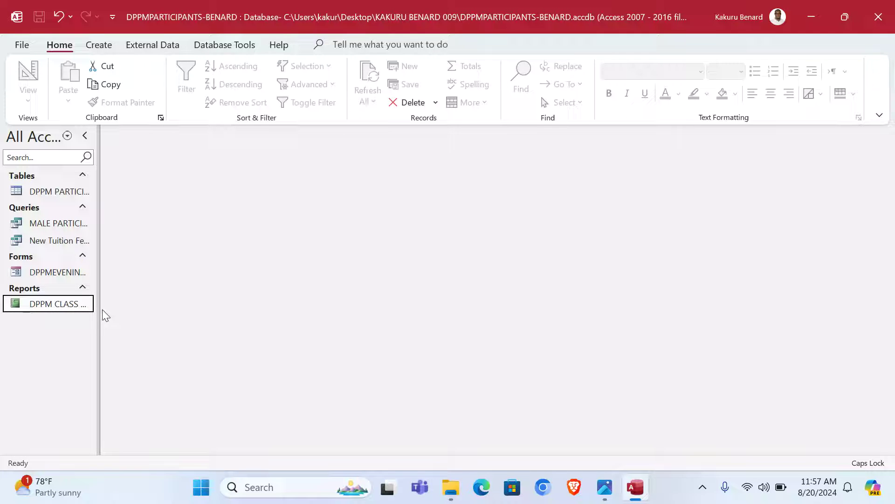
drag(100, 309, 177, 308)
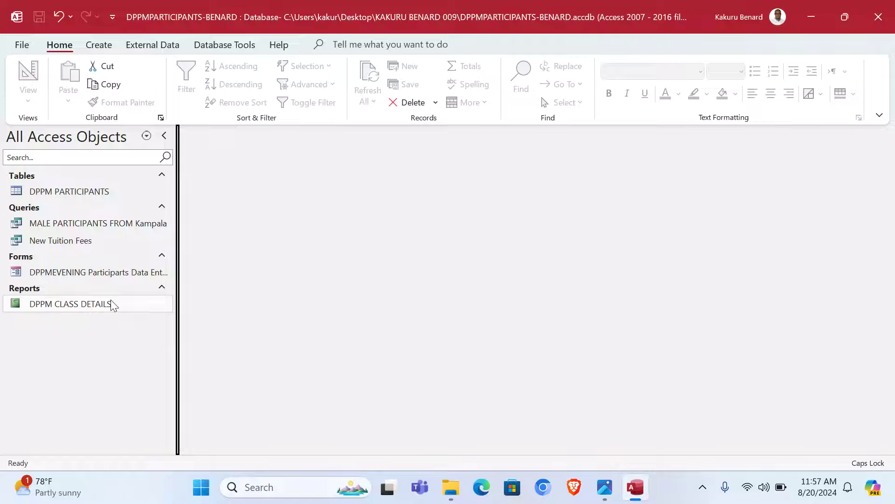
Read the switchboard requirements in part (h) of the exercise sheet, including its name and three items, and return to the database.
click(605, 486)
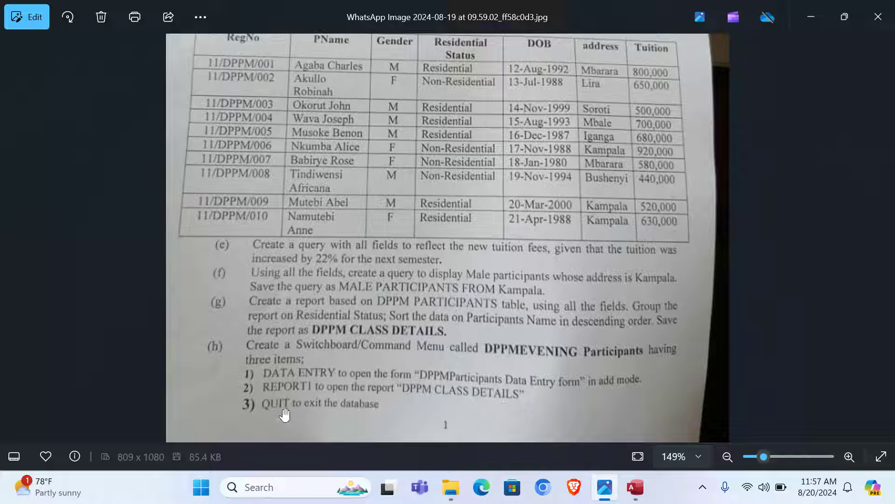
click(635, 487)
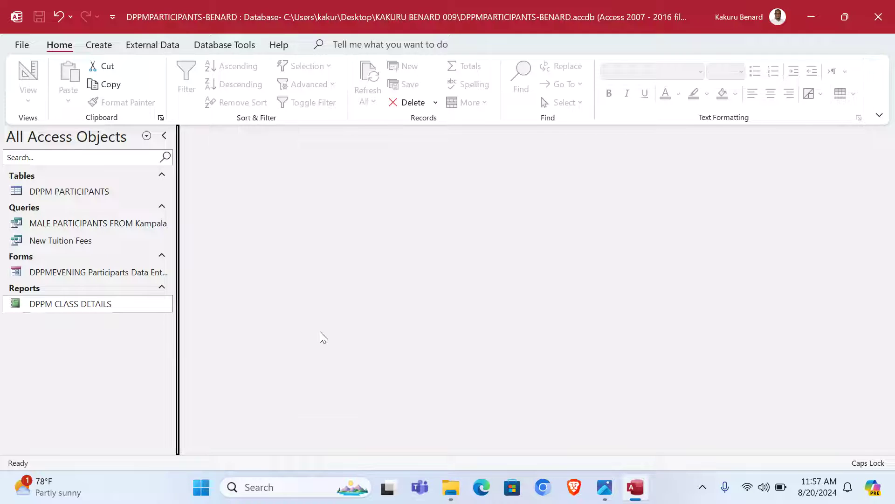
click(604, 488)
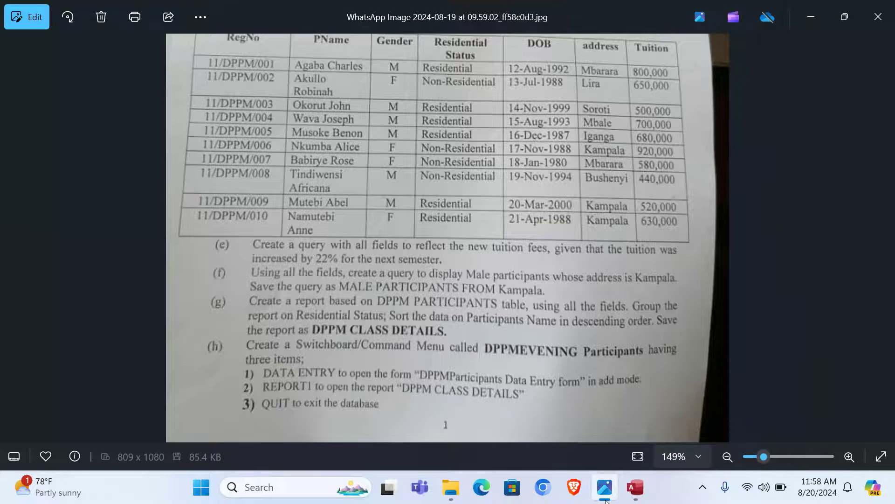
click(606, 498)
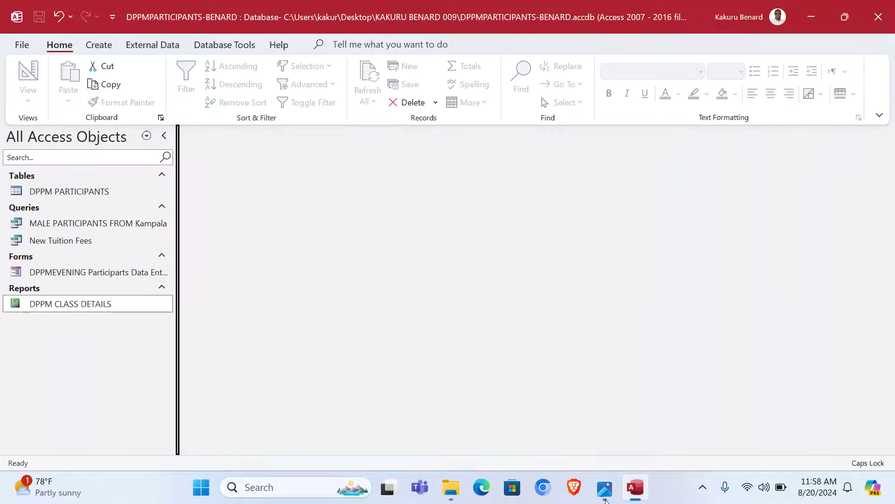
Add the Switchboard Manager command, chosen from All Commands, to the Quick Access Toolbar.
click(113, 18)
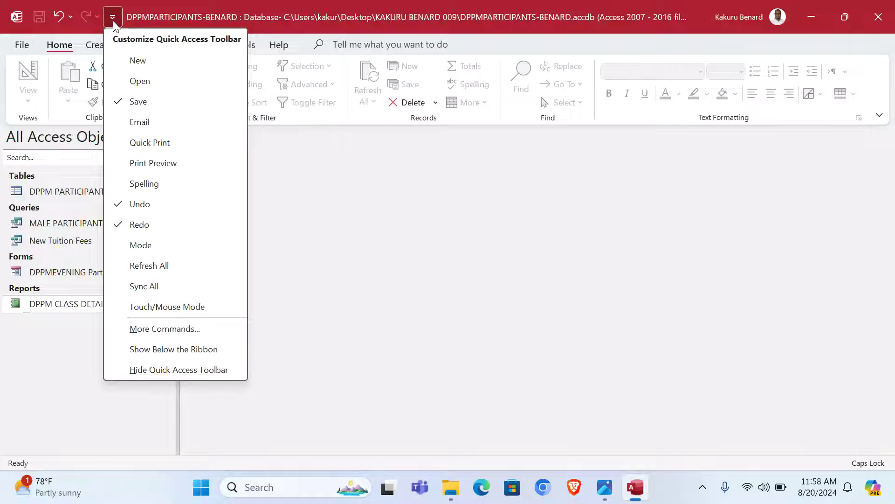
click(172, 329)
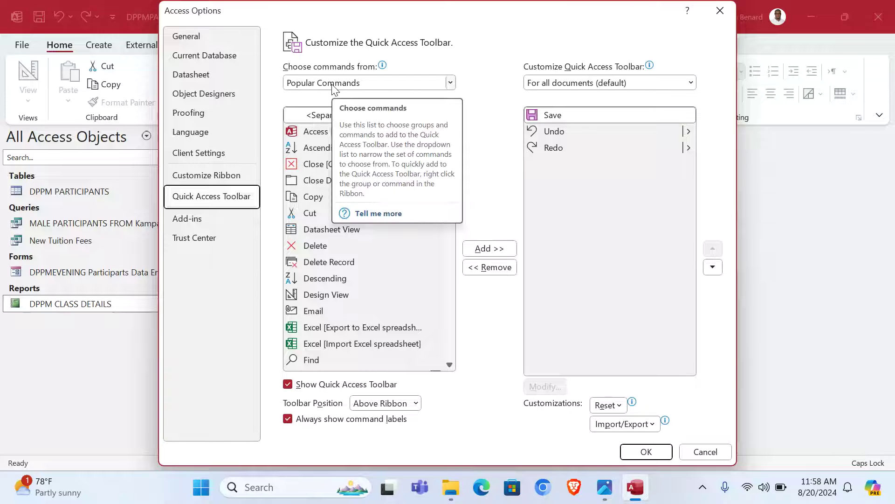
click(451, 83)
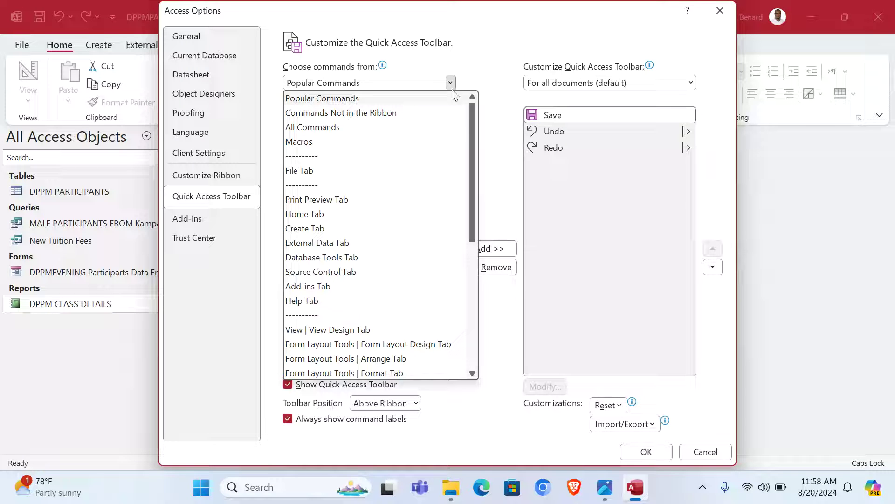
click(350, 129)
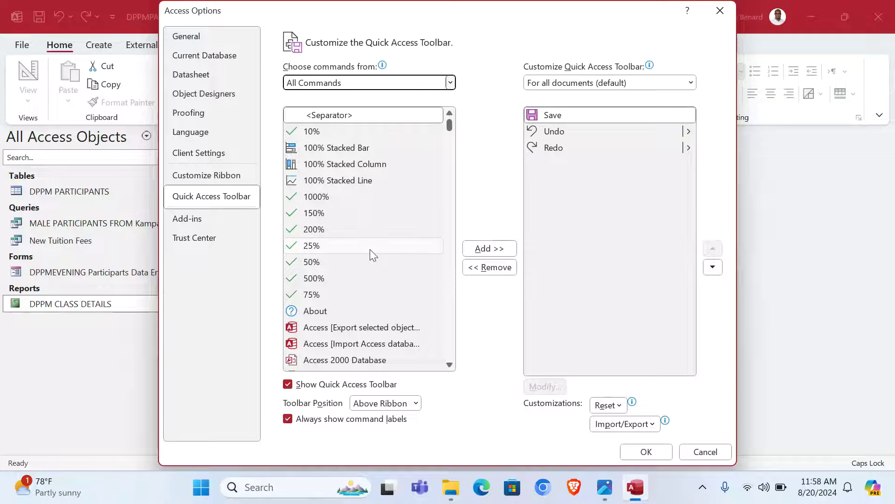
scroll(370, 249, down, 1)
click(346, 162)
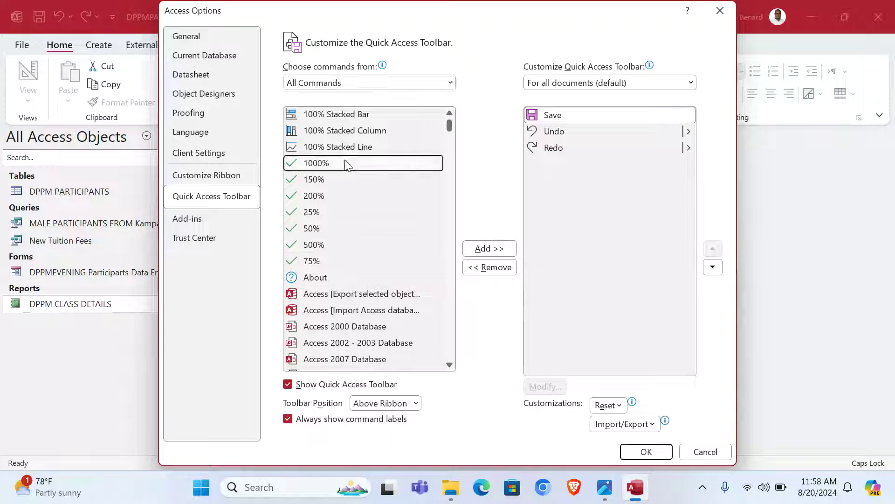
key(s)
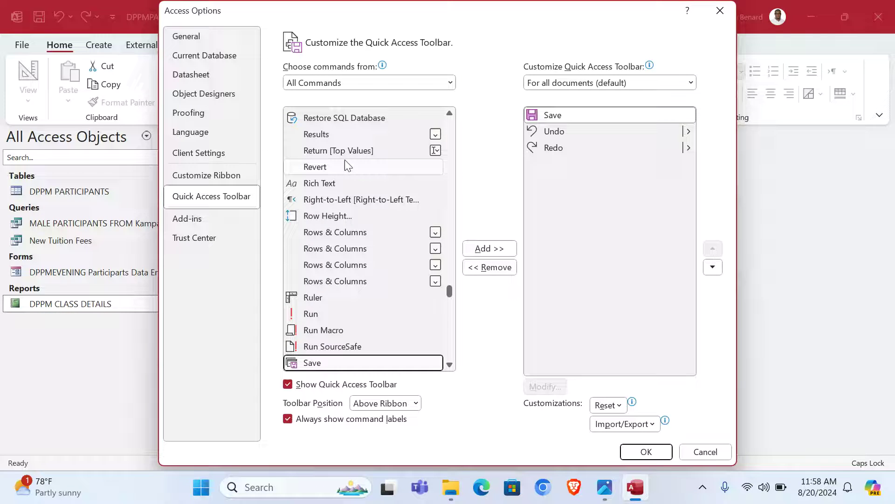
scroll(343, 260, down, 18)
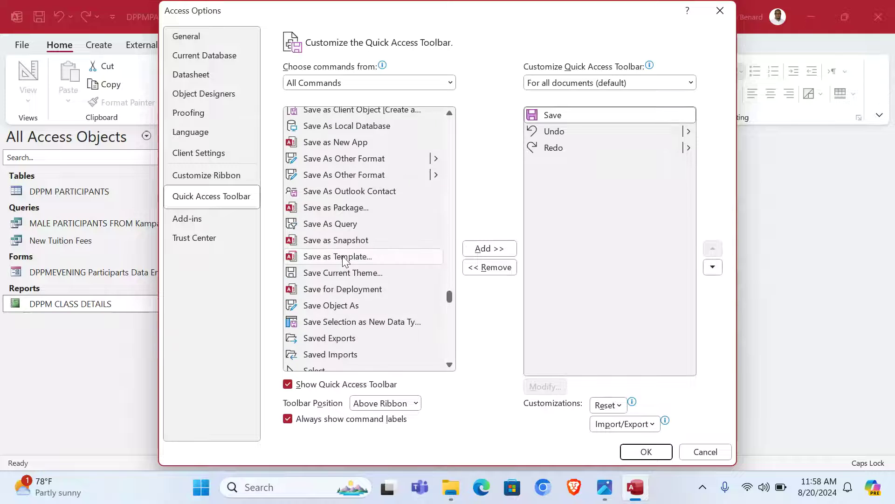
scroll(342, 260, down, 15)
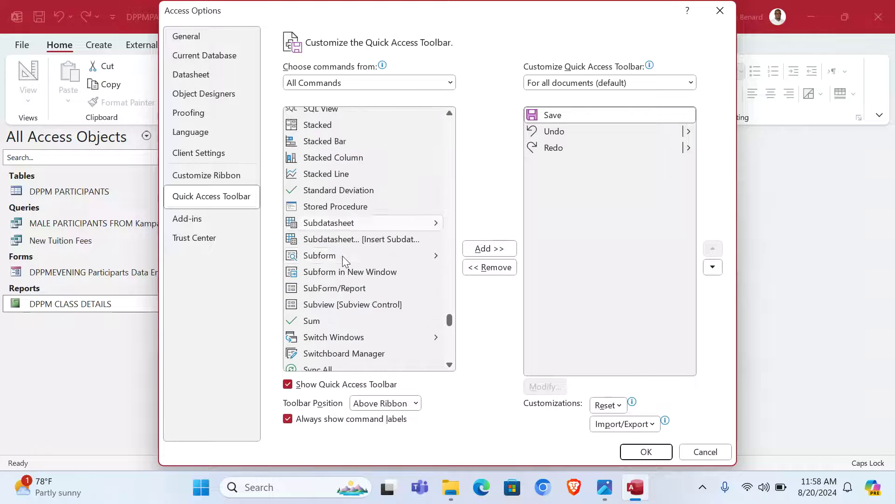
click(339, 155)
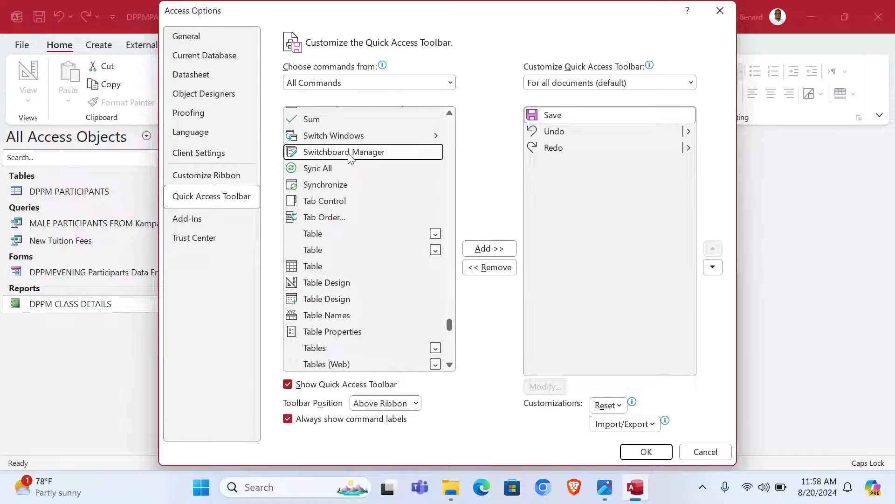
click(489, 248)
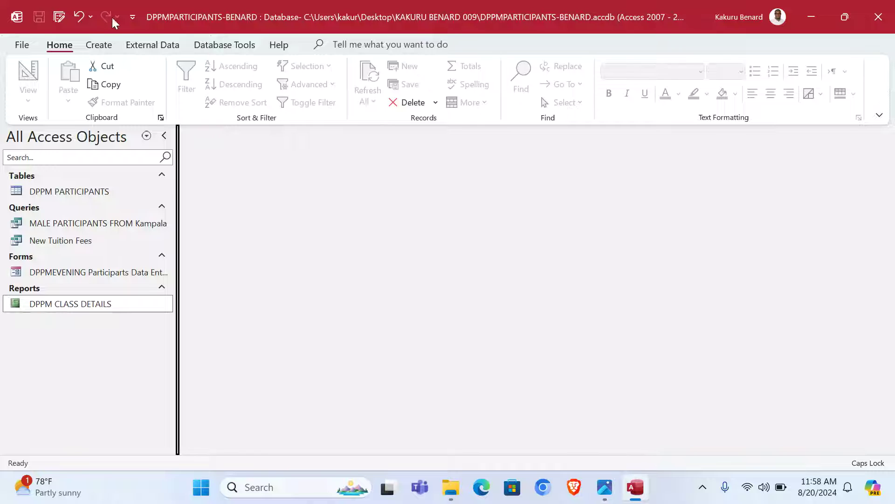
Create a switchboard with the Switchboard Manager and open its Main Switchboard page for editing.
click(55, 14)
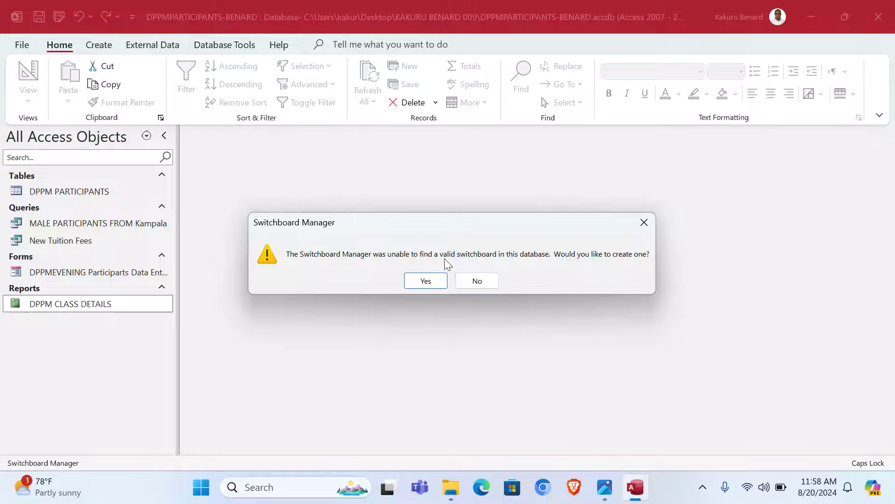
click(433, 282)
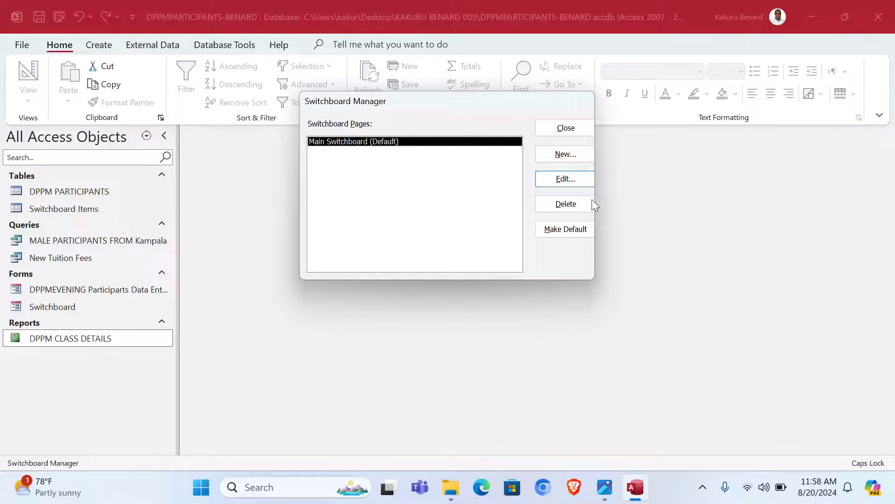
click(564, 181)
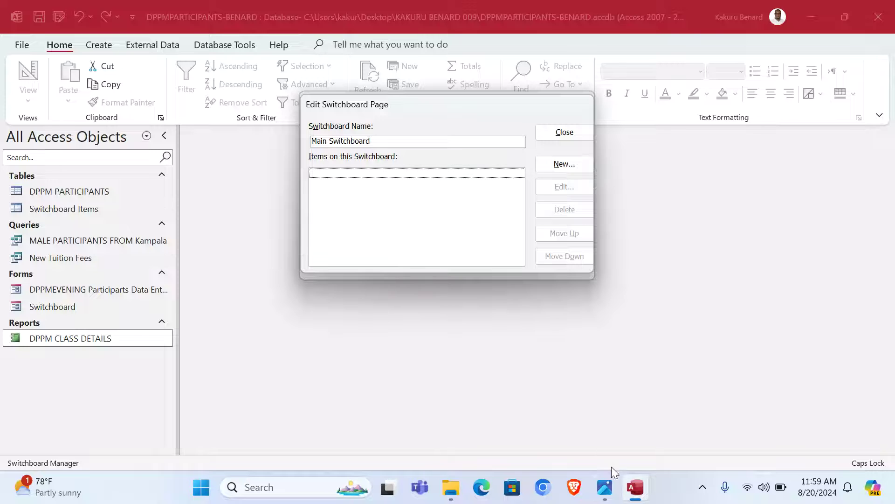
Check the required switchboard name on the exercise sheet and rename the Main Switchboard page as DPPM EVENING PARTICIPANTS.
click(604, 486)
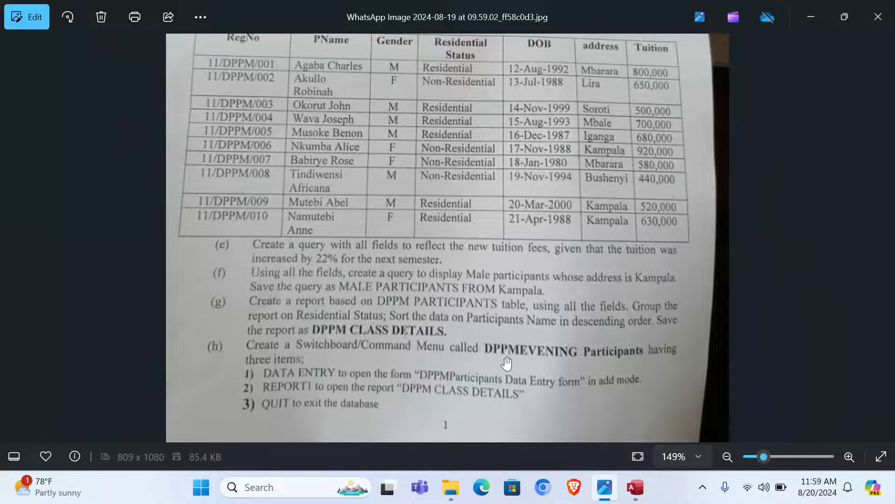
click(635, 487)
double_click(385, 143)
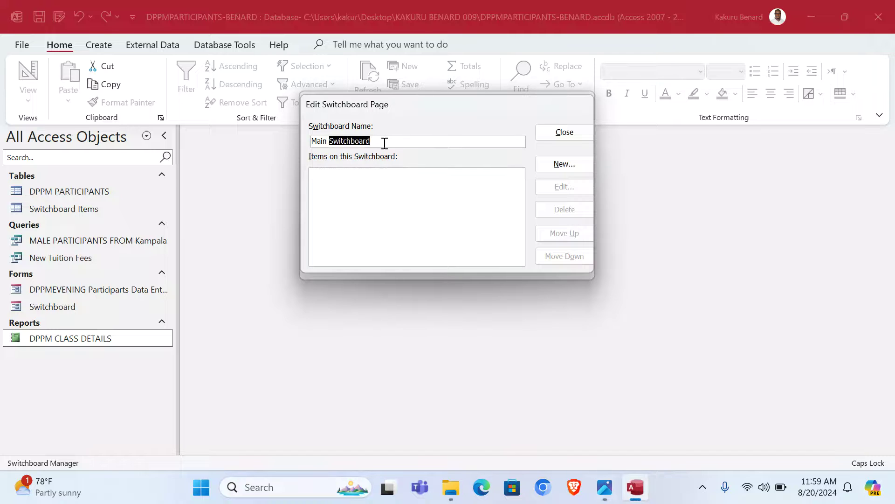
drag(310, 133, 299, 138)
key(Caps_Lock)
text(d)
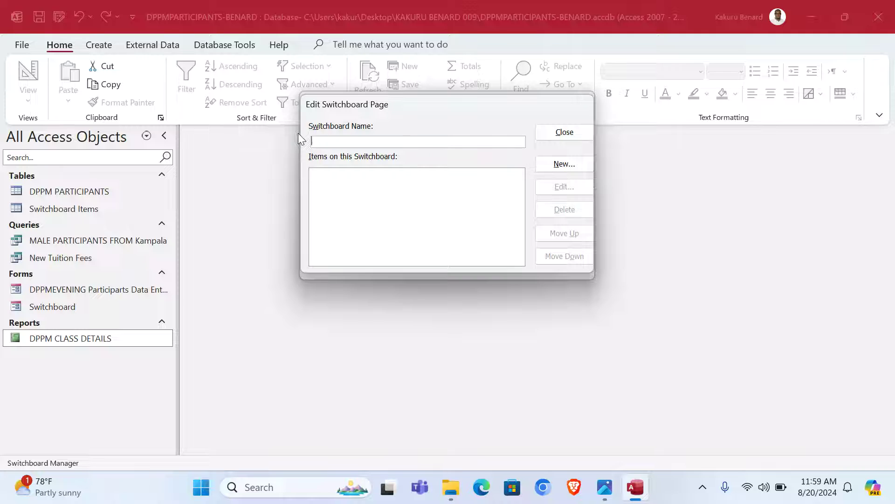
key(Caps_Lock)
text(DPPM EVENING PA)
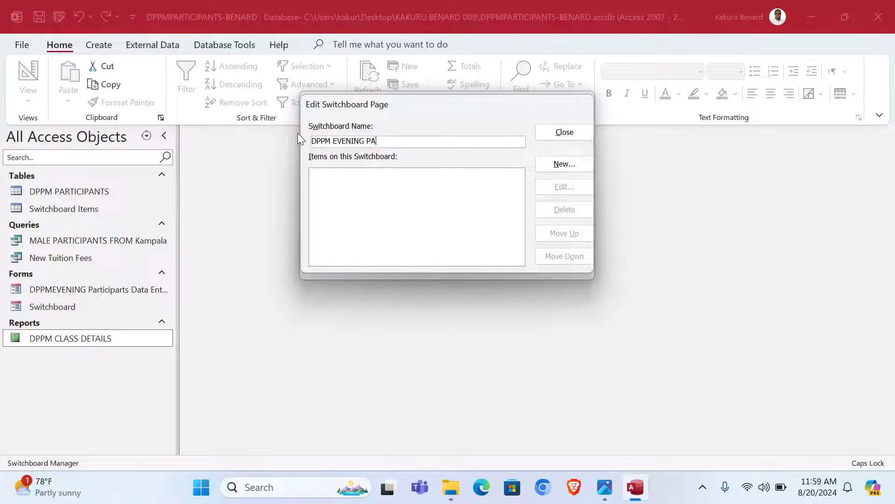
text(R)
key(BackSpace)
text(RTICIPANTS)
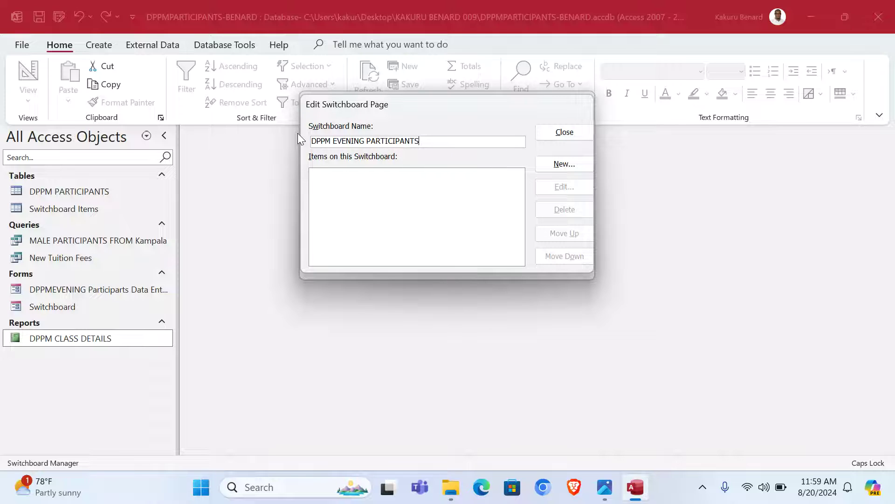
click(568, 133)
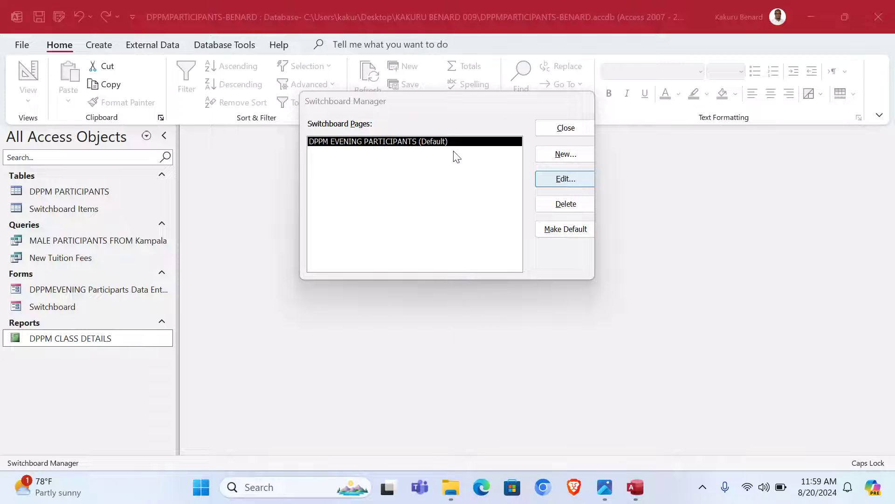
Open the DPPM EVENING PARTICIPANTS page for editing and create a new switchboard item with the text DATA ENTRY from the exercise sheet.
click(552, 180)
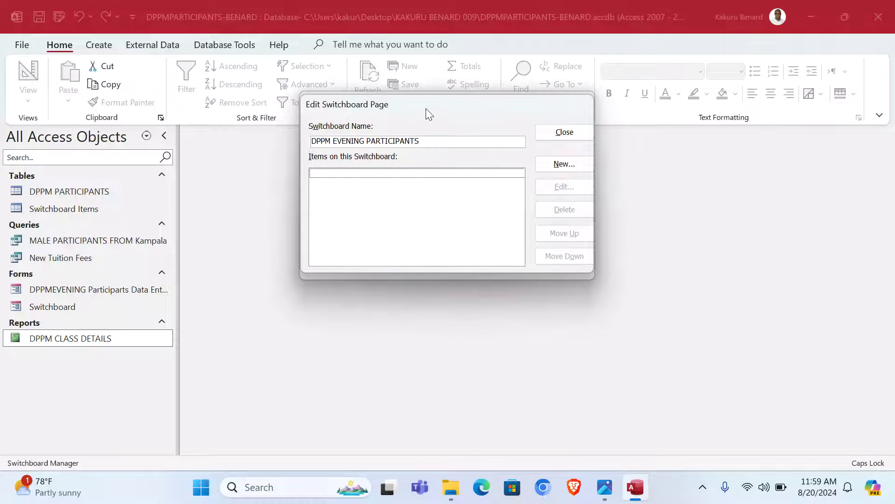
drag(427, 108, 507, 175)
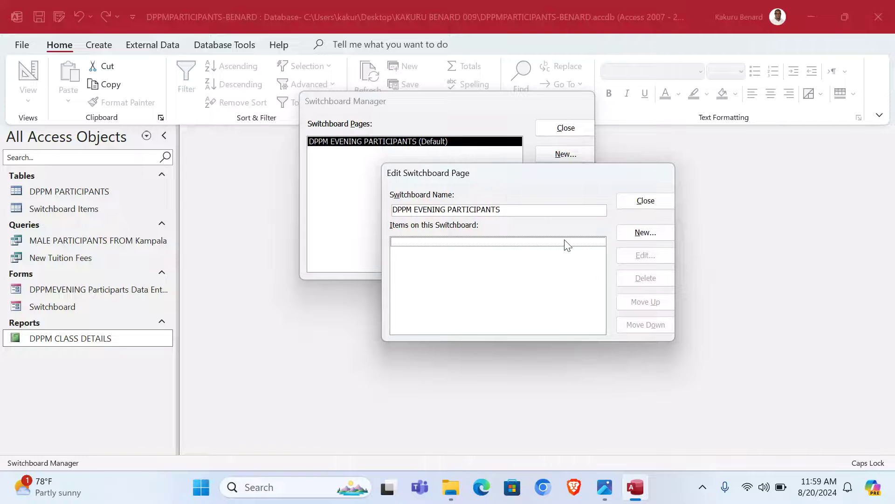
click(637, 235)
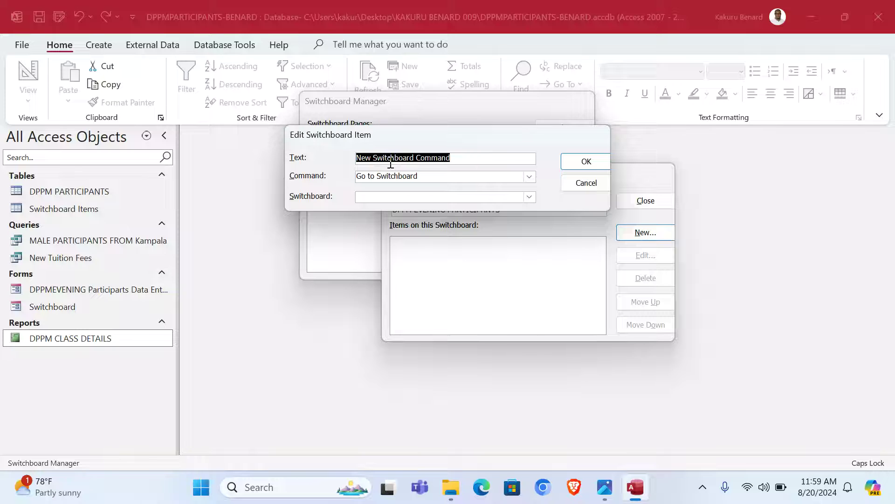
click(605, 487)
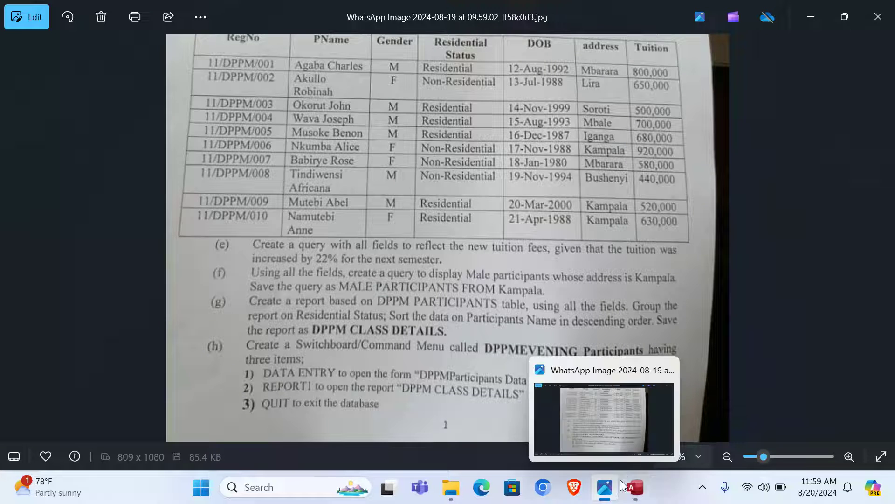
click(635, 487)
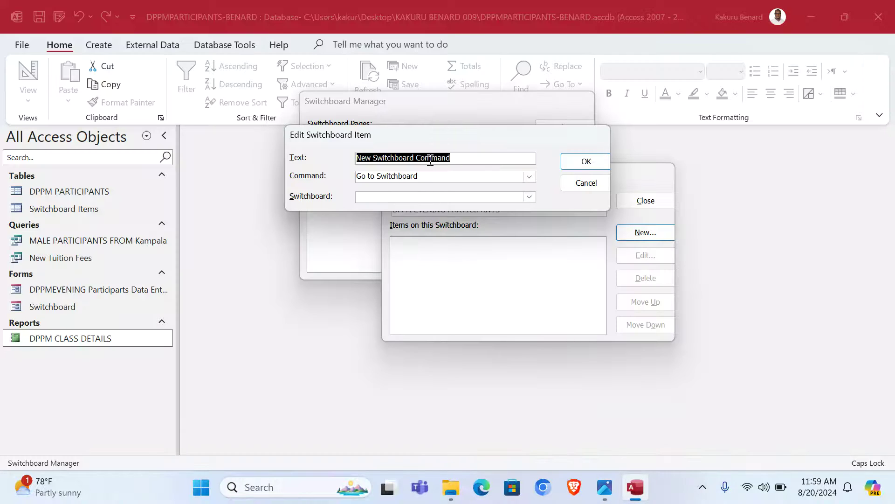
text(DATA ENTRY)
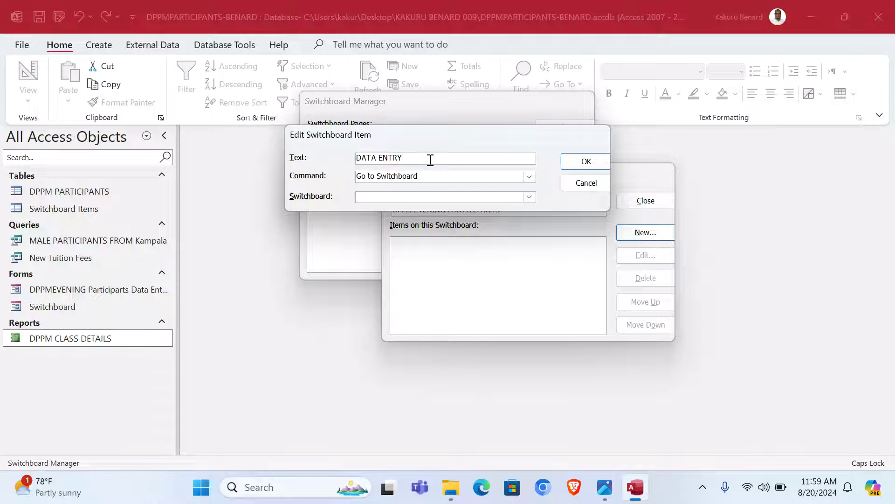
Check the sheet's DATA ENTRY requirement and set the item to Open Form in Add Mode for the DPPMEVENING Participarts Data Entry form.
click(605, 486)
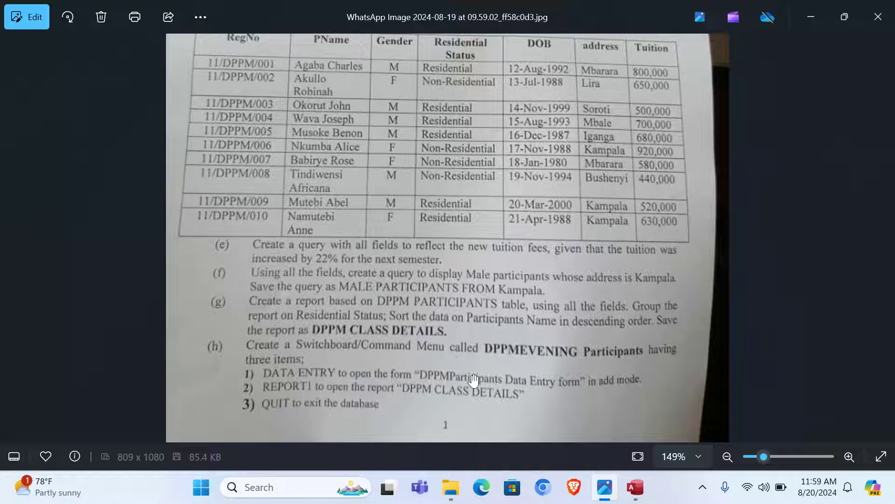
click(636, 486)
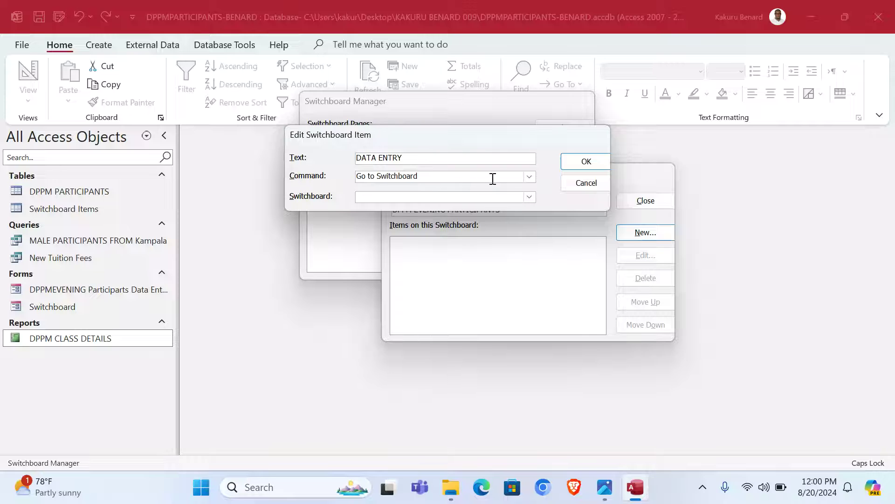
click(529, 177)
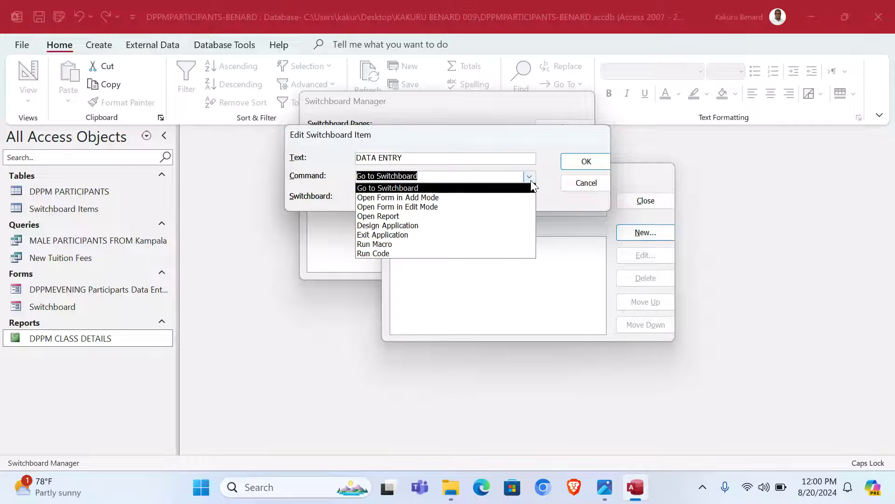
click(437, 199)
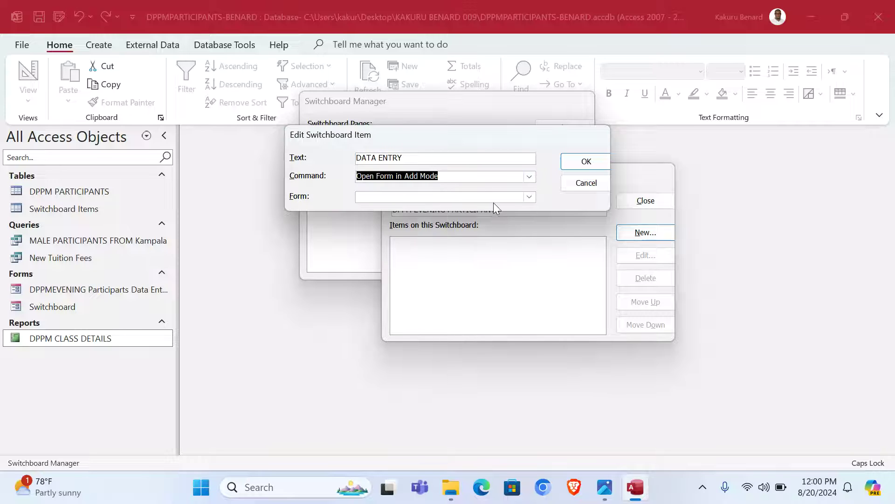
click(530, 196)
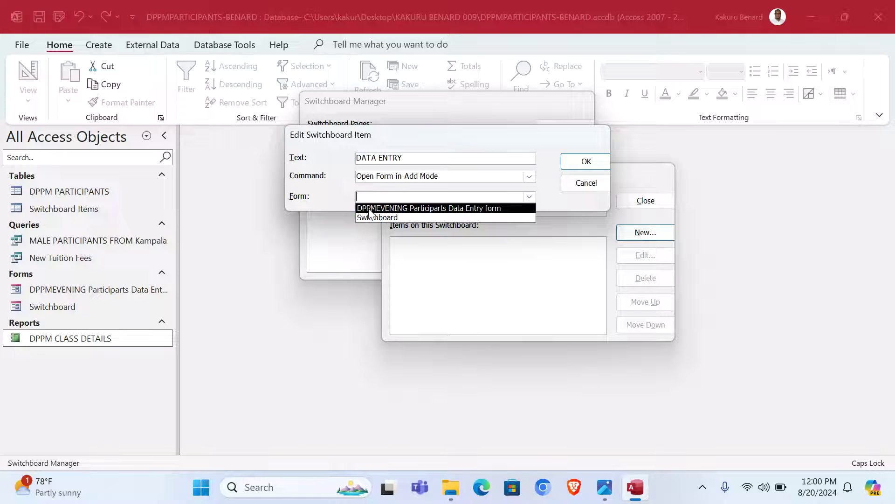
click(493, 209)
click(585, 163)
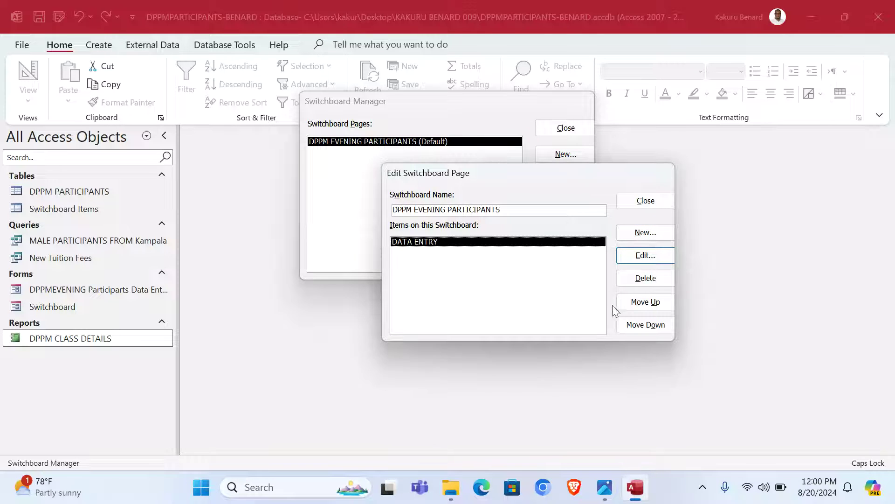
Check the second required item on the exercise sheet and add REPORT1 with the Open Report command for DPPM CLASS DETAILS.
click(601, 493)
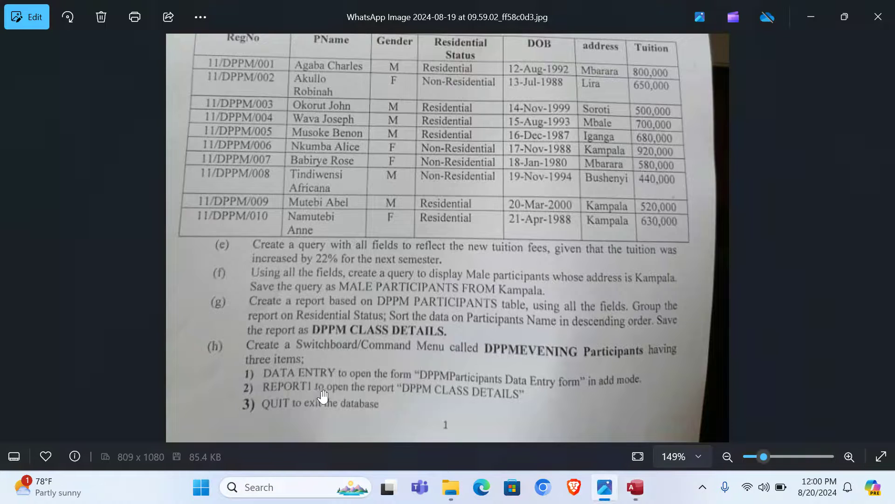
click(636, 486)
click(651, 237)
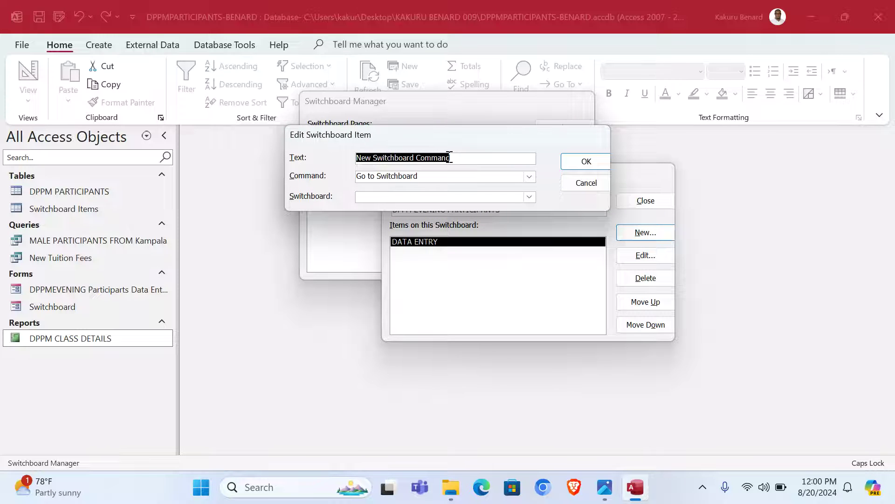
text(REP)
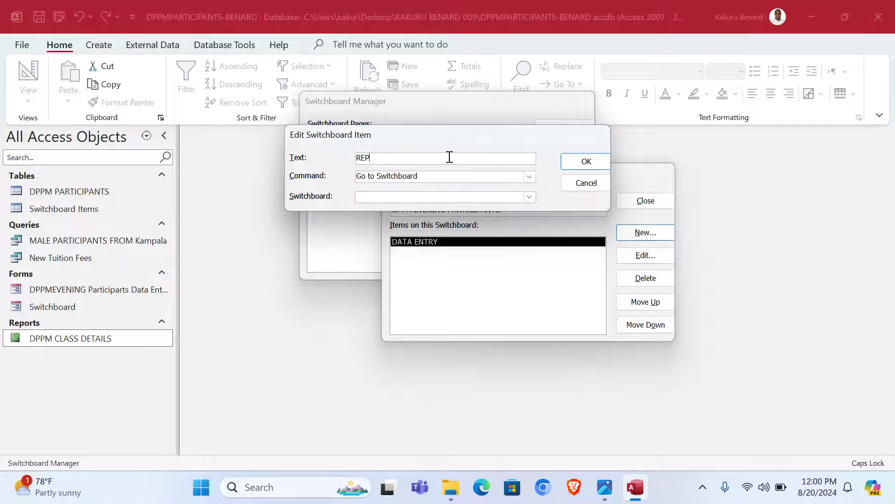
text(ORT1)
click(528, 177)
click(434, 217)
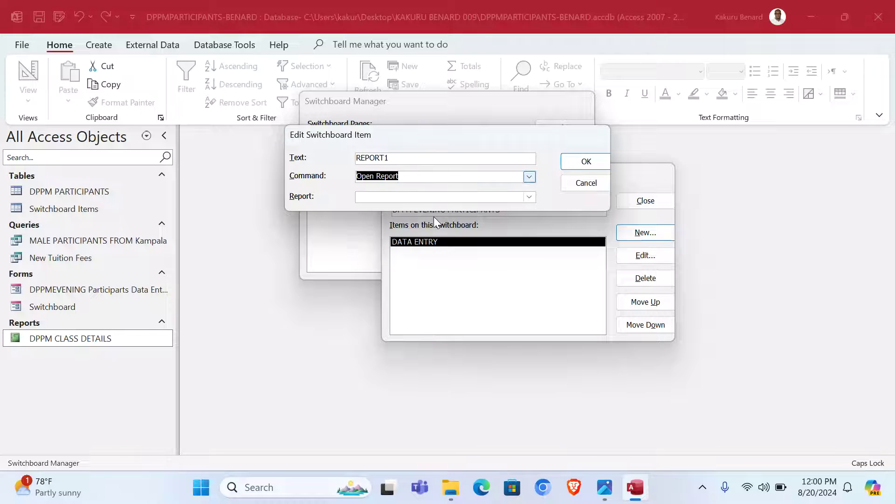
click(527, 199)
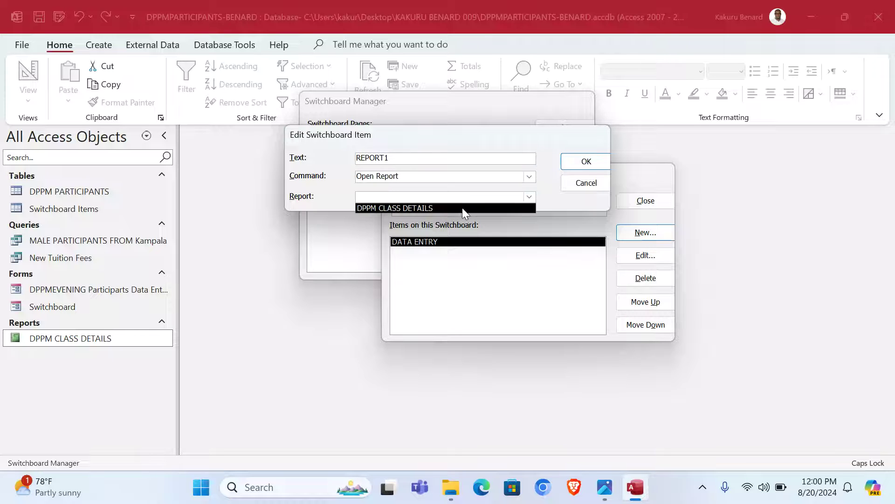
click(425, 209)
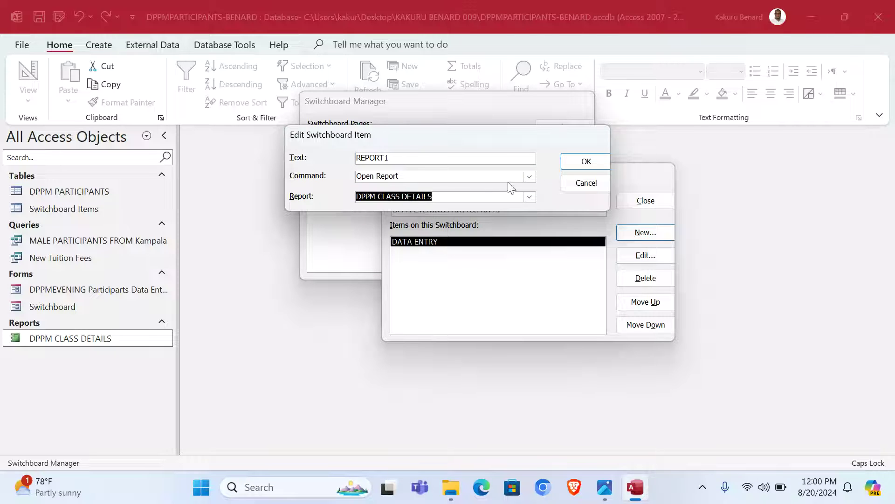
click(587, 162)
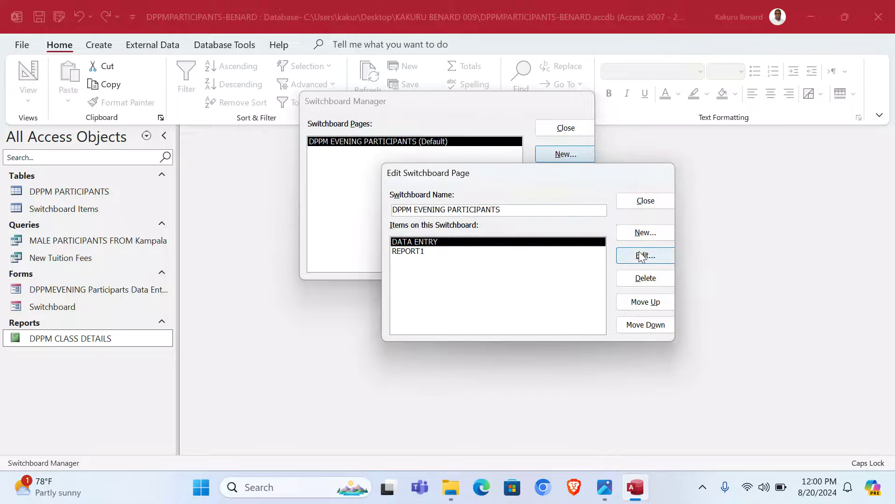
Check the third required item, add QUIT with the Exit Application command, and close the Switchboard Manager.
click(634, 230)
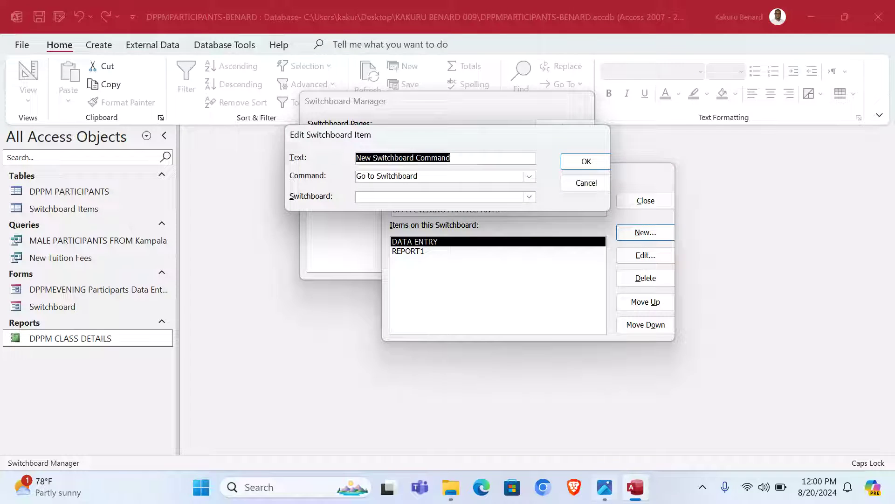
click(605, 487)
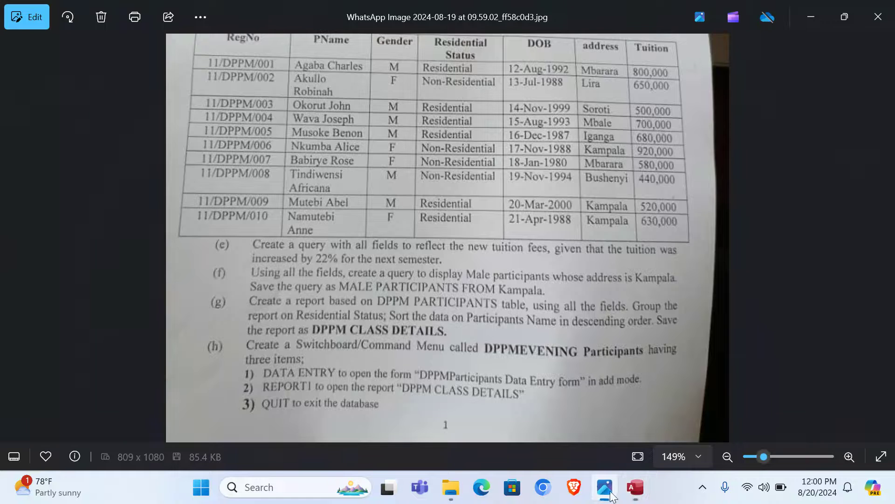
click(635, 486)
text(QUIT)
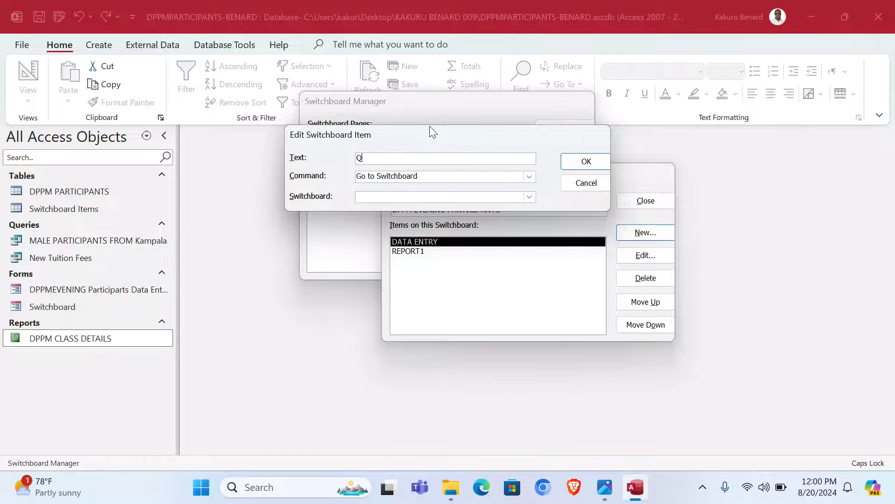
click(528, 177)
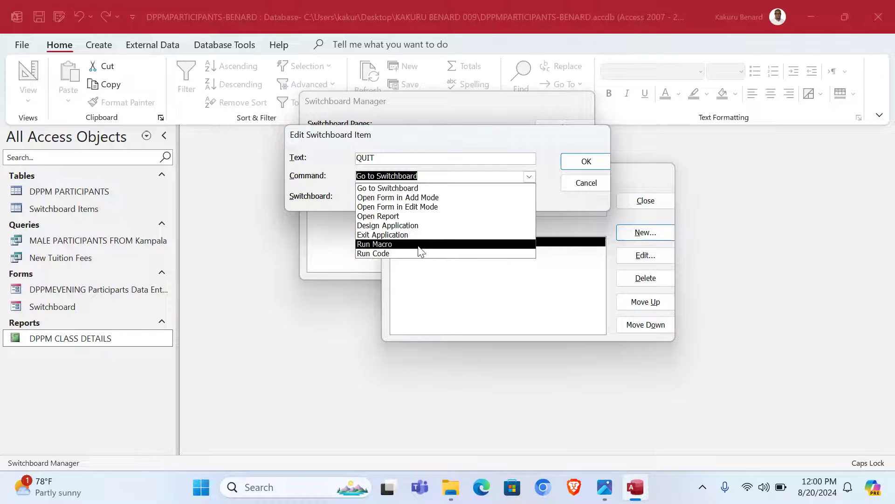
click(374, 235)
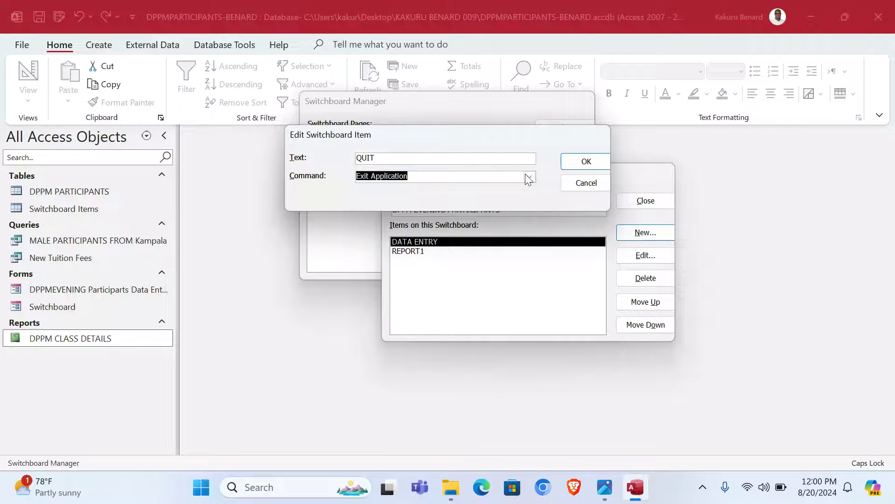
click(583, 162)
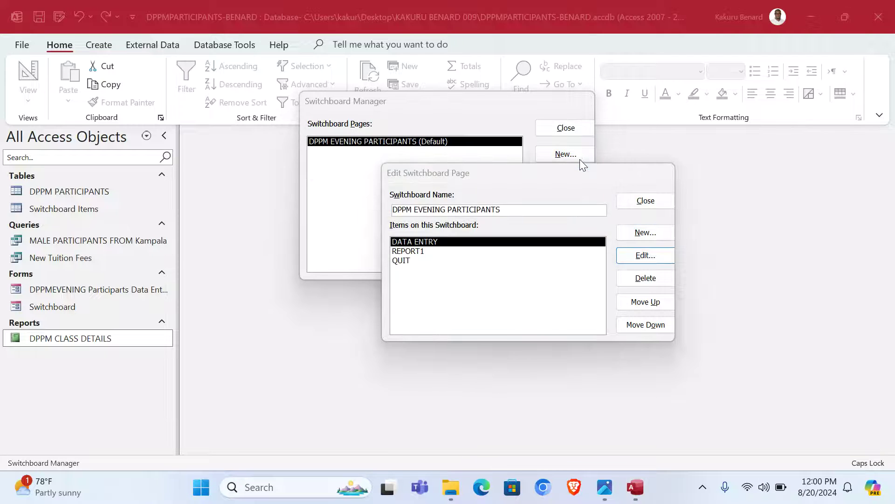
click(649, 200)
click(573, 130)
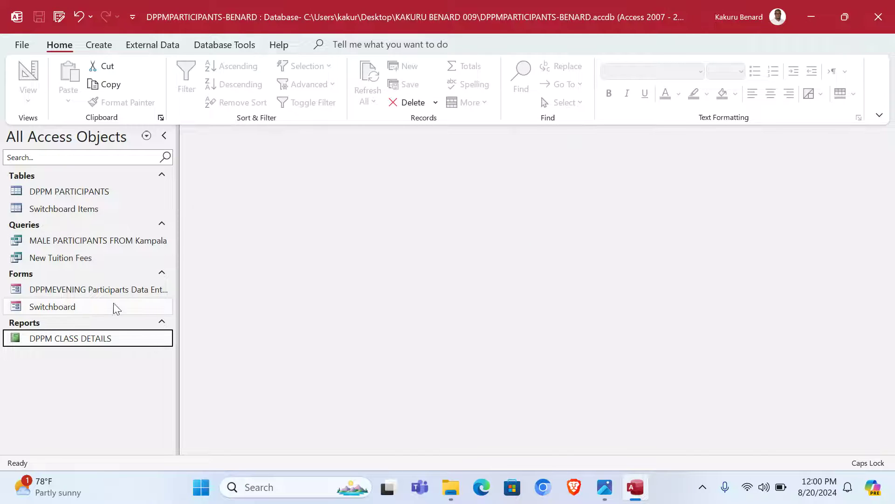
Open the Switchboard form and test its DATA ENTRY item, closing the data entry form it opens.
double_click(73, 307)
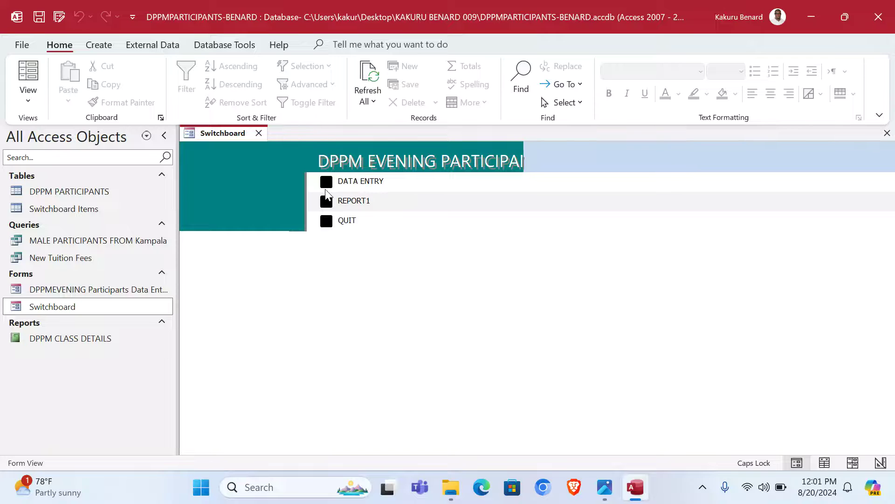
click(327, 183)
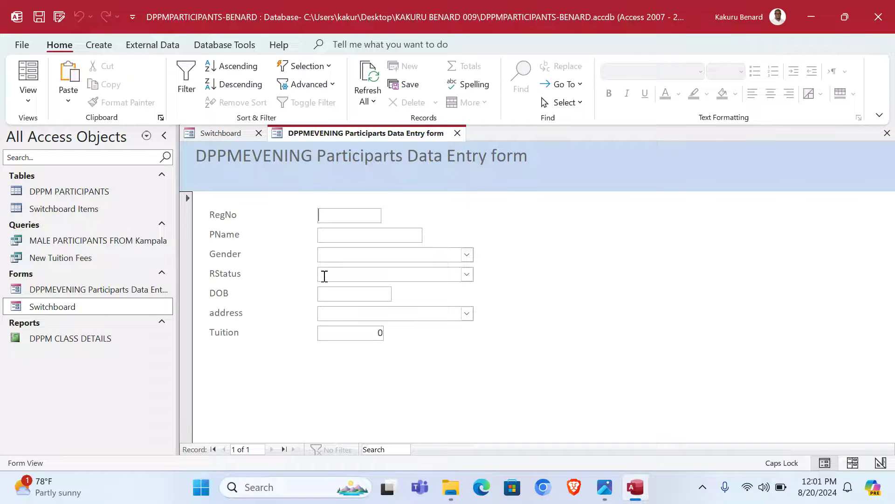
click(888, 132)
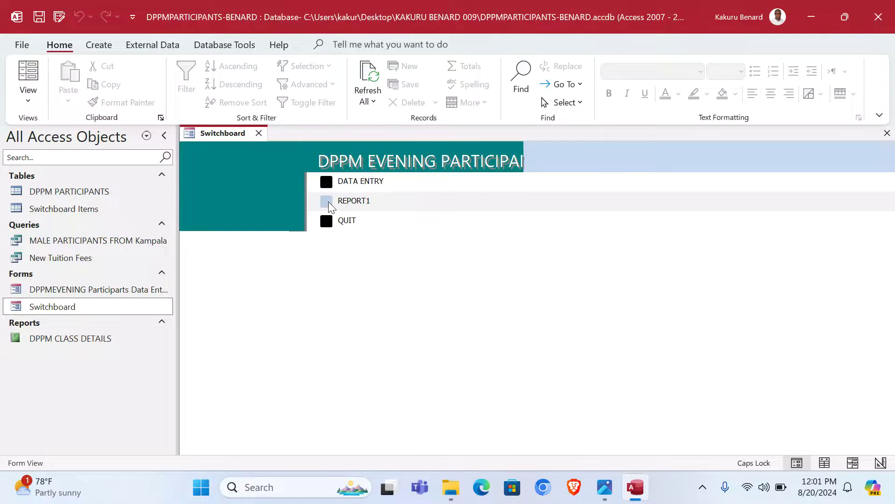
Test the switchboard's REPORT1 item, close the report, and exit the database with the QUIT item.
click(328, 201)
scroll(511, 276, down, 1)
scroll(513, 276, up, 1)
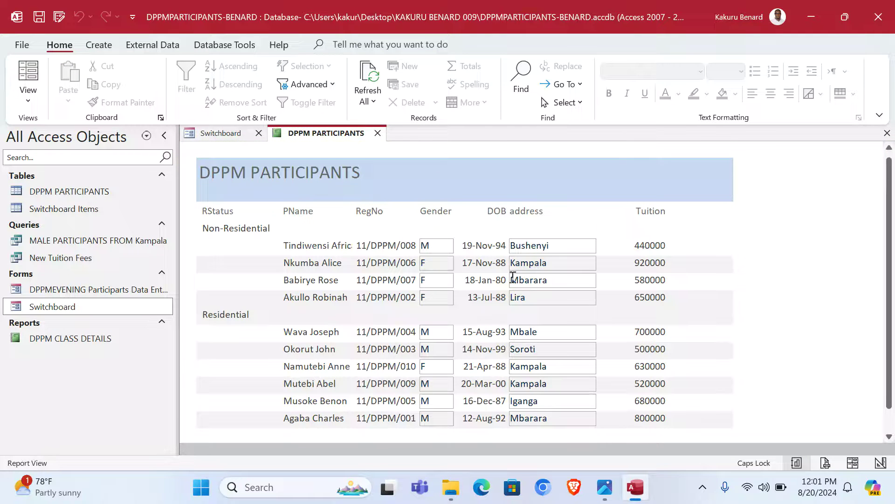
click(888, 133)
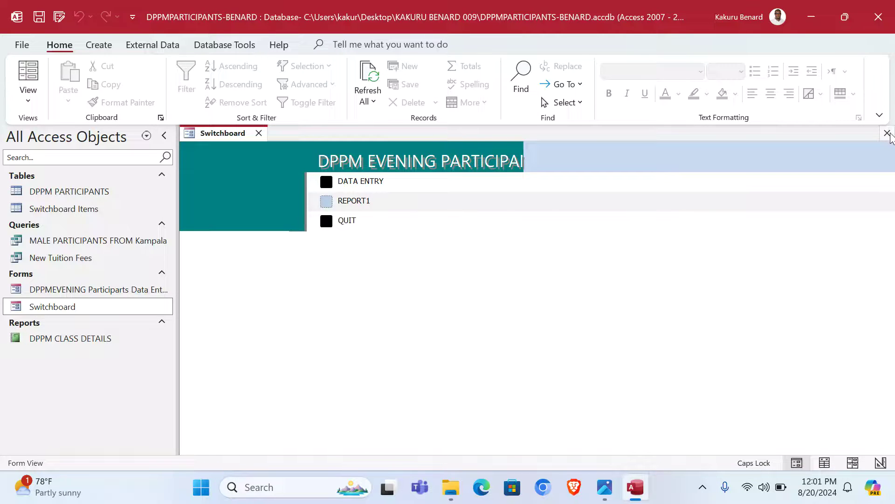
click(326, 221)
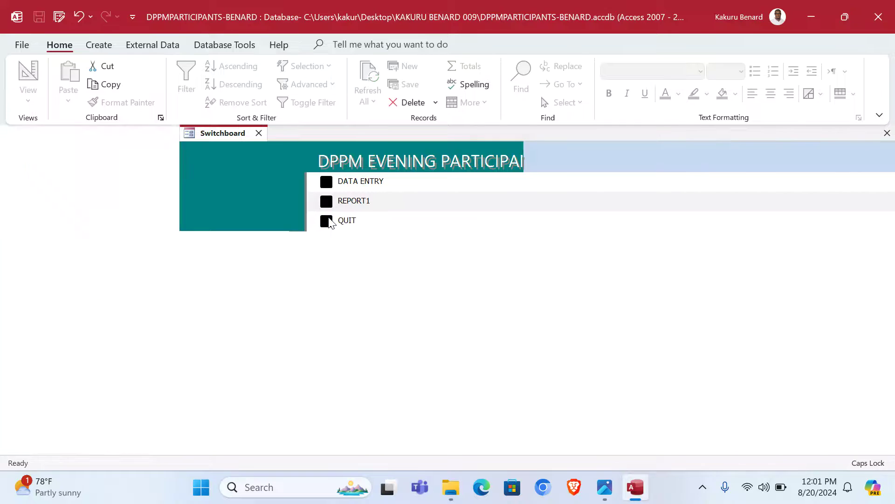